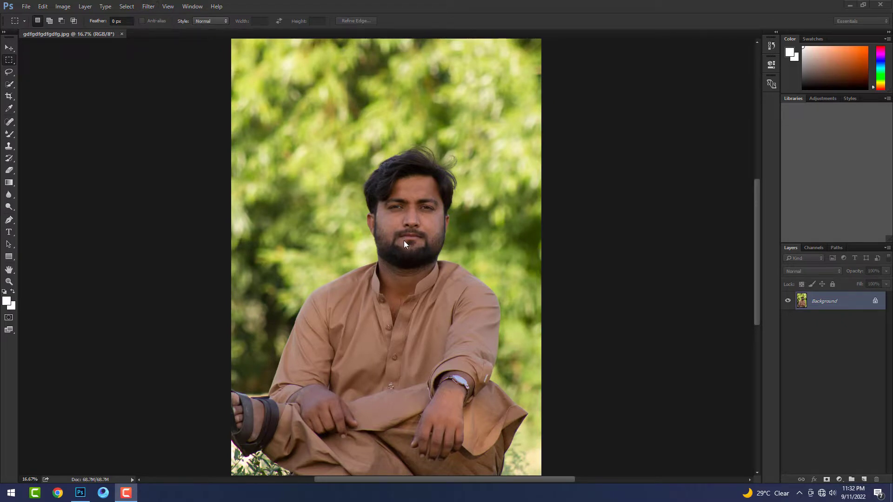
Zoom in on the face and duplicate the Background photo as Layer 1
scroll(431, 211, up, 4)
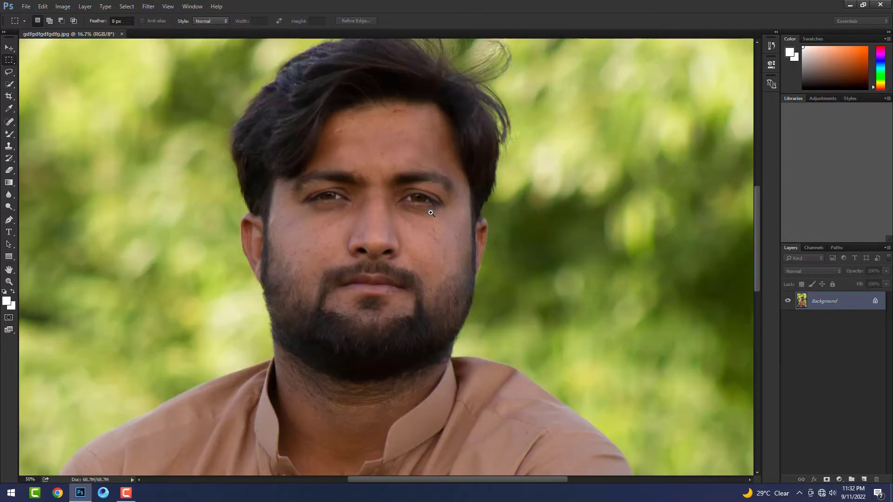
drag(407, 228, 409, 236)
key(ctrl+j)
scroll(400, 93, up, 1)
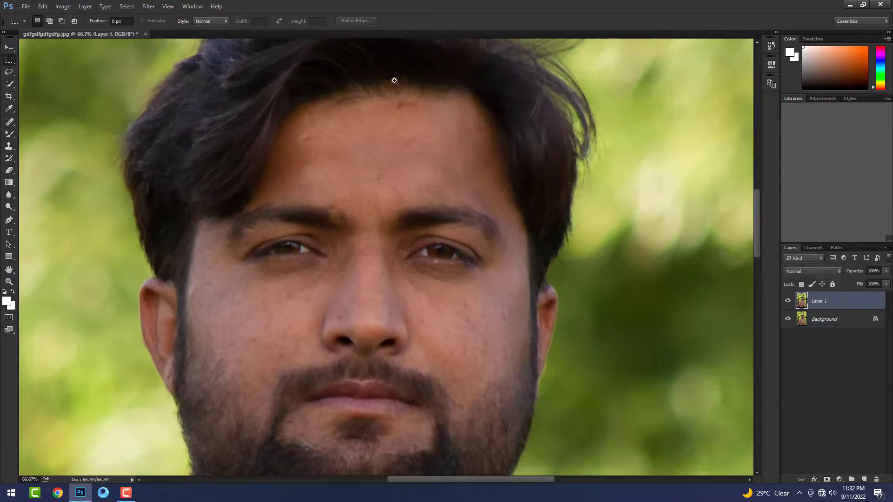
scroll(400, 93, up, 1)
Select the Spot Healing Brush and heal the blemishes across the forehead
click(10, 122)
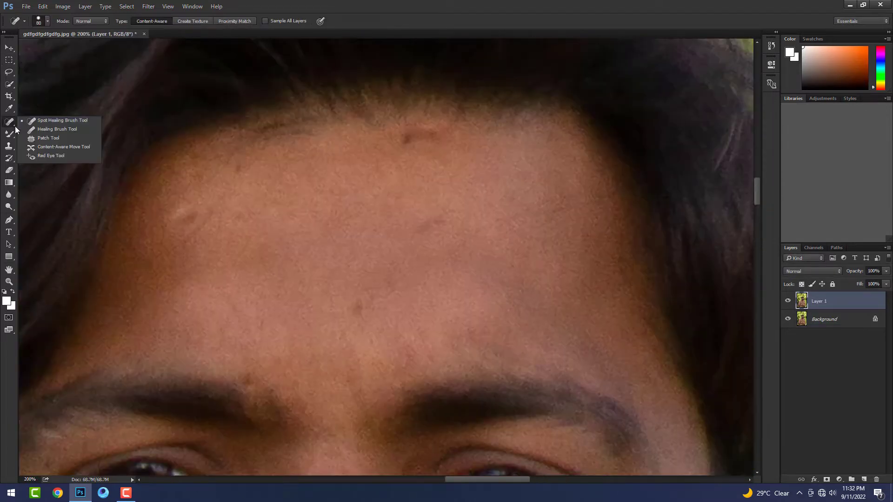
click(46, 120)
key(bracketleft)
click(185, 222)
key(bracketleft)
key(bracketleft)
key(bracketleft)
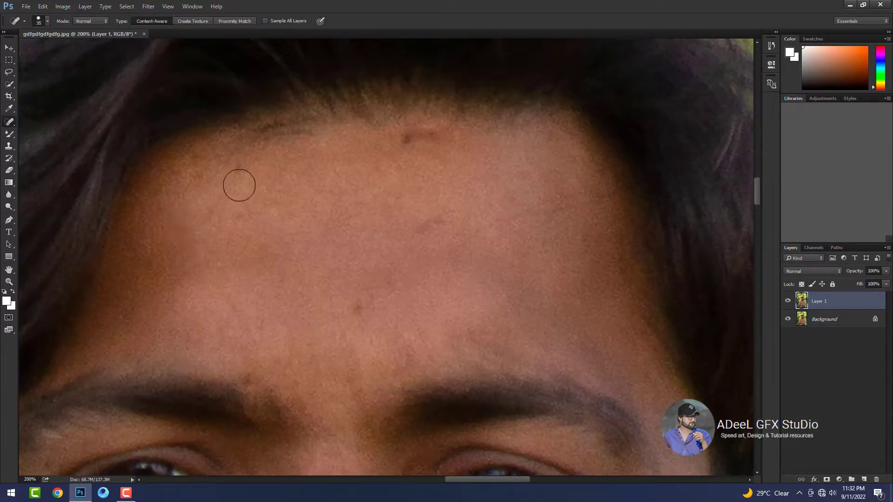
key(bracketright)
drag(407, 138, 439, 135)
drag(414, 230, 442, 225)
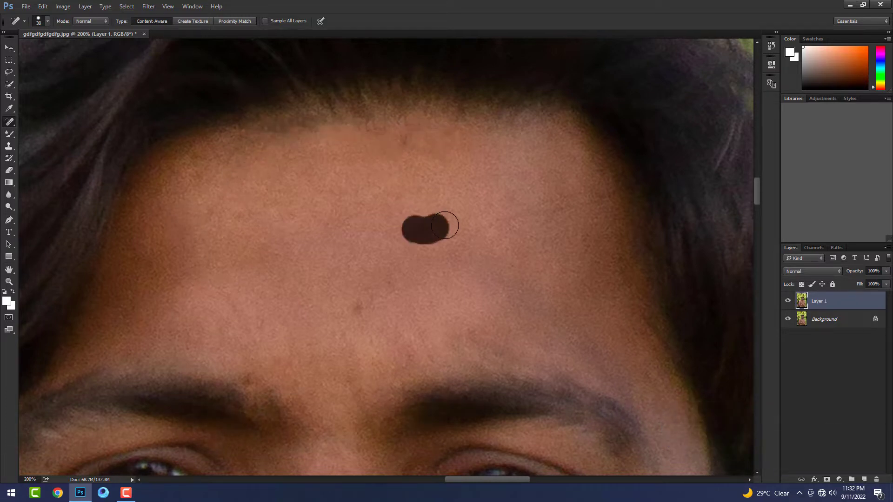
drag(407, 348, 389, 366)
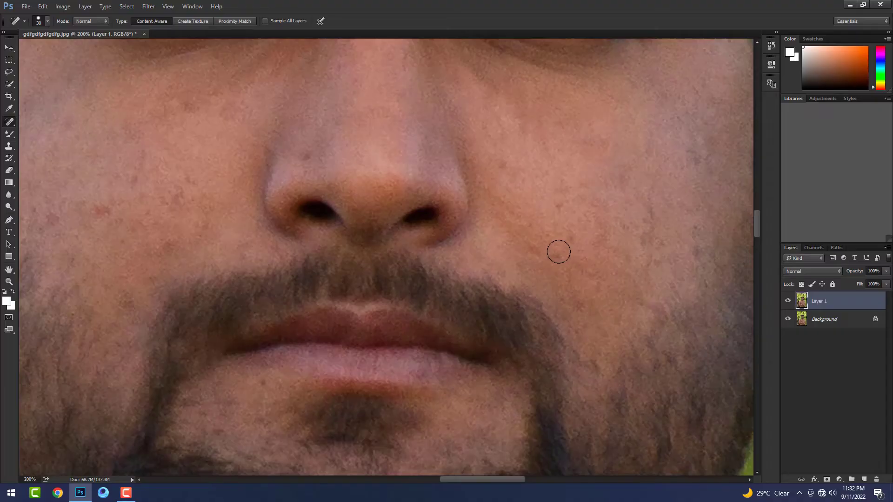
Heal the spots on both cheeks and the skin below the left eye
click(535, 238)
key(bracketleft)
click(651, 205)
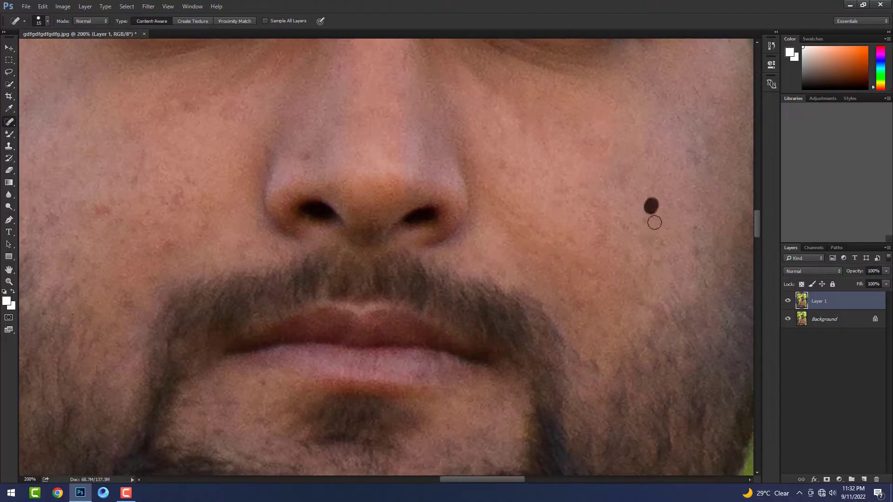
drag(262, 189, 406, 241)
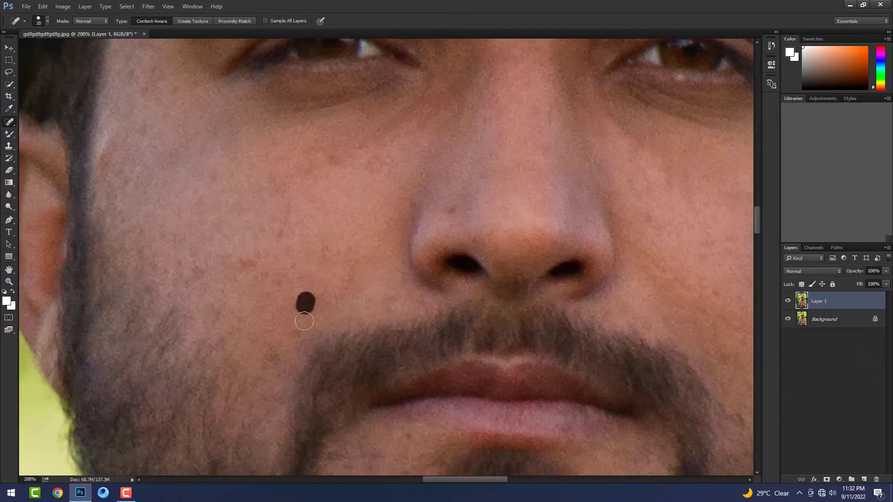
drag(270, 266, 255, 246)
click(313, 251)
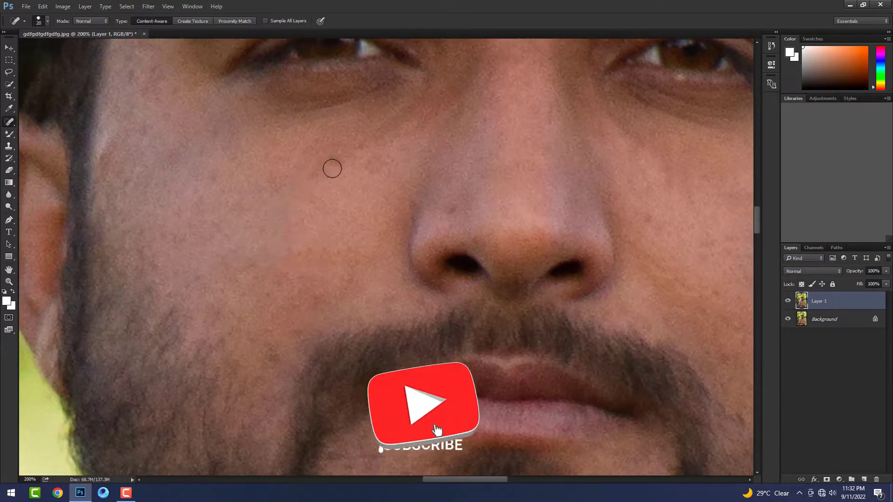
drag(155, 241, 201, 318)
drag(176, 201, 176, 138)
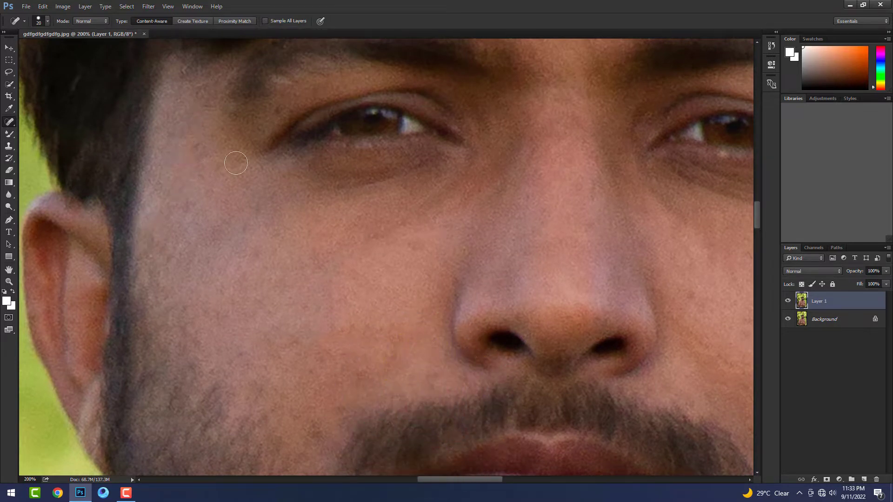
Check the nose, mouth, chin and beard, zoom out, and bring up Liquify
scroll(369, 249, down, 6)
scroll(369, 249, right, 4)
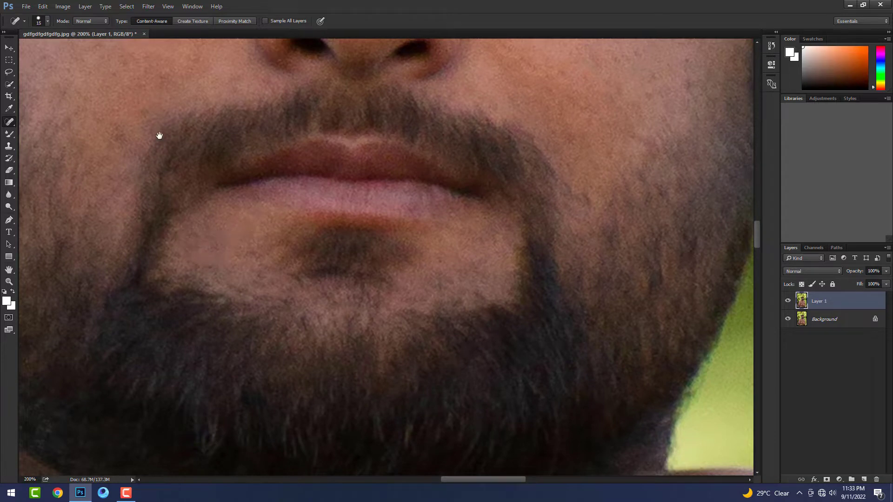
drag(159, 135, 155, 212)
drag(613, 188, 519, 277)
key(bracketleft)
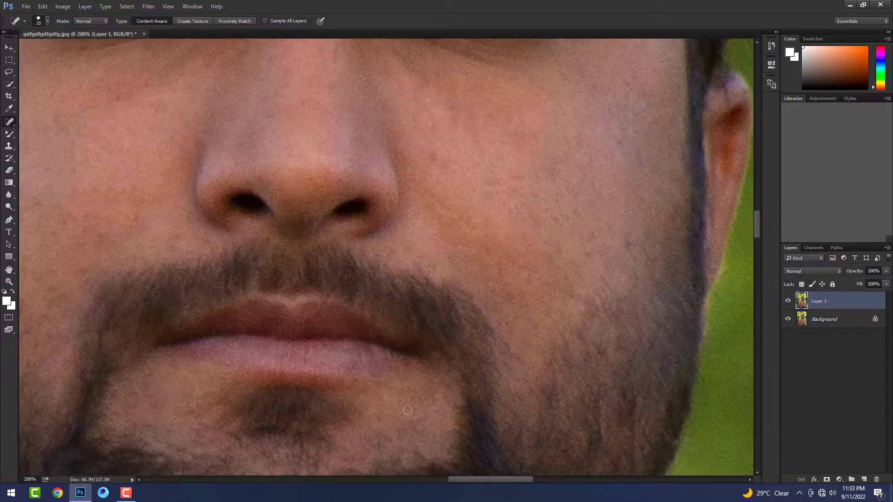
drag(407, 410, 403, 224)
key(ctrl+minus)
mouse_move(395, 319)
mouse_down()
mouse_move(412, 239)
mouse_move(388, 416)
mouse_up()
mouse_move(206, 108)
mouse_down()
mouse_move(271, 295)
mouse_move(359, 275)
mouse_move(378, 199)
mouse_up()
key(ctrl+minus)
scroll(394, 174, up, 1)
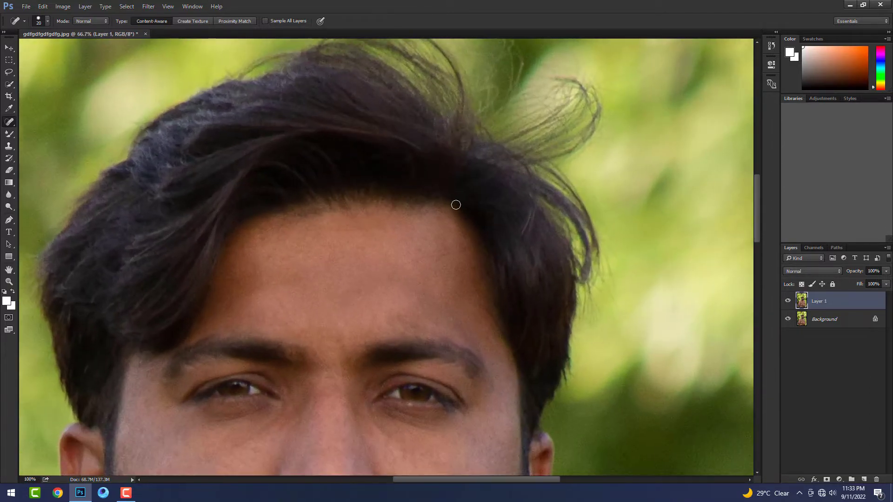
key(ctrl+shift+x)
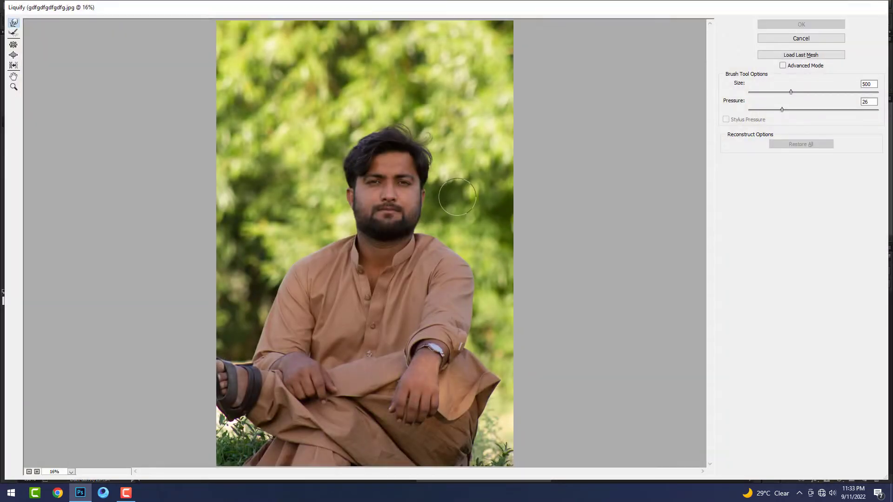
Zoom in on the hair and warp its top and upper-left into a rounder shape
scroll(404, 206, up, 3)
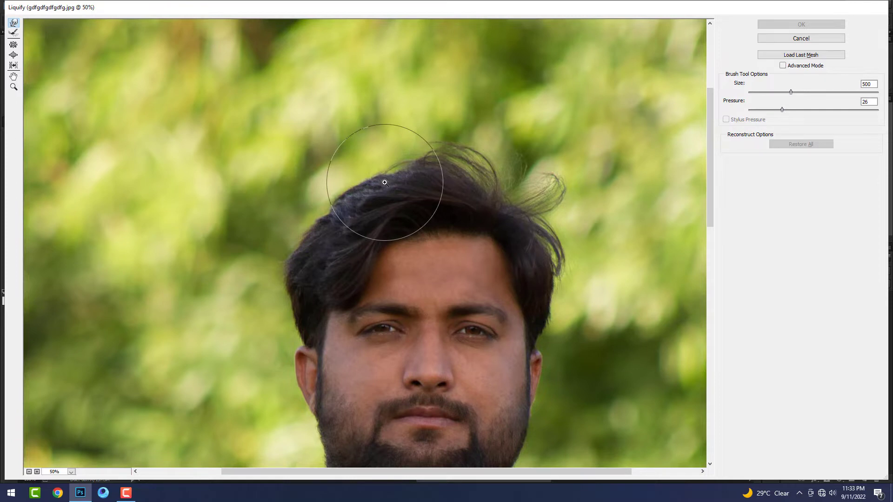
key(alt)
drag(440, 219, 373, 151)
scroll(367, 148, up, 1)
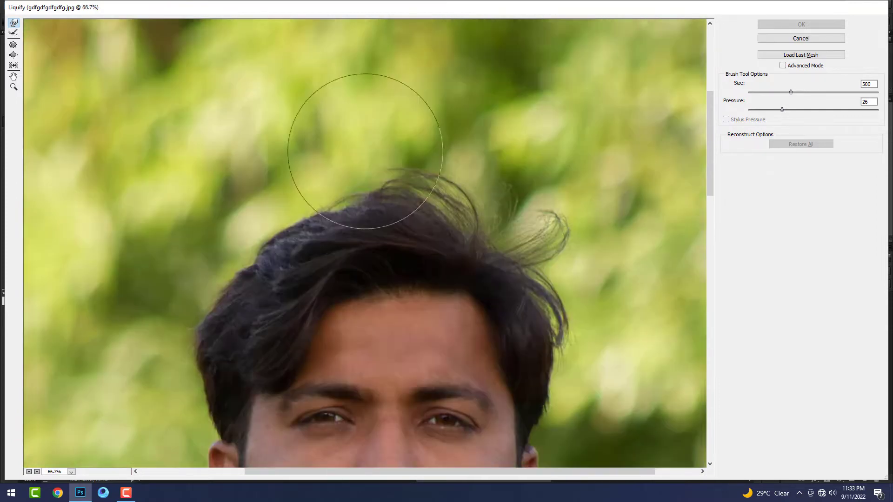
drag(403, 207, 385, 151)
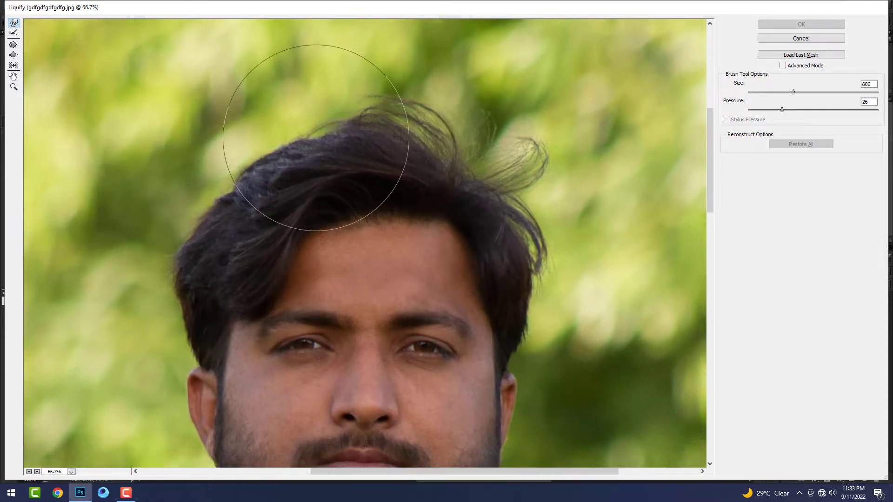
key(bracketright)
drag(312, 135, 324, 132)
key(bracketleft)
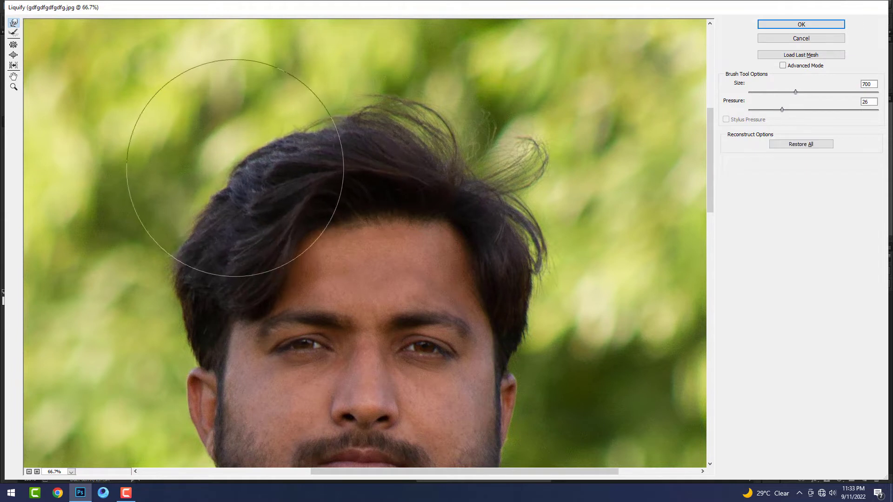
mouse_move(239, 160)
mouse_down()
mouse_move(222, 176)
mouse_move(208, 223)
mouse_move(166, 249)
mouse_up()
Smooth the top-left hair edge, resize the brush around the sideburn, and apply the warp
key(bracketleft)
key(bracketleft)
key(bracketleft)
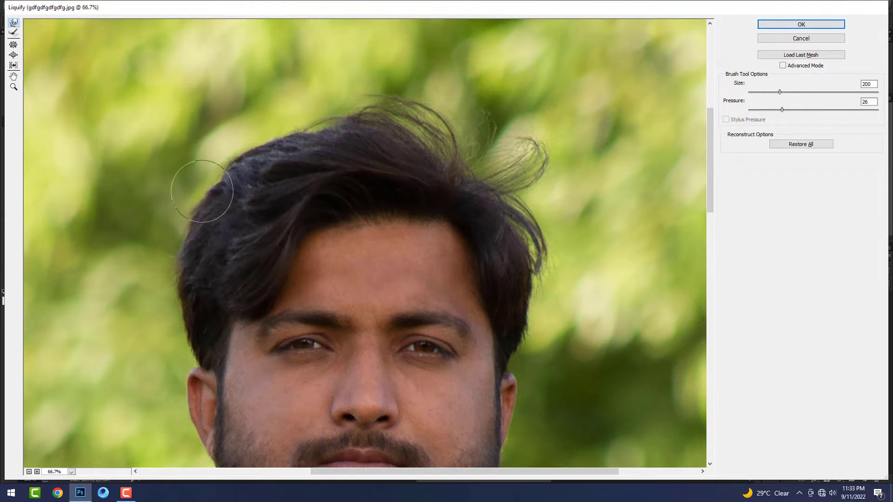
drag(184, 175, 230, 163)
key(bracketright)
key(bracketright)
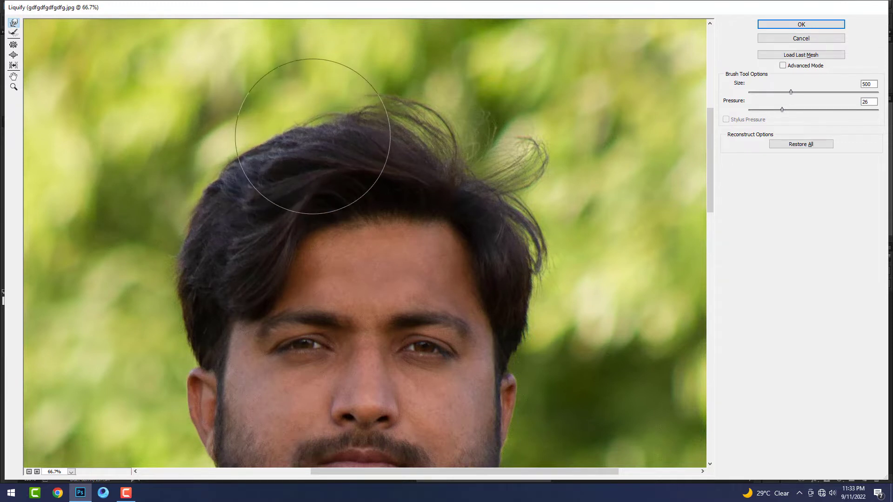
key(bracketright)
key(bracketright)
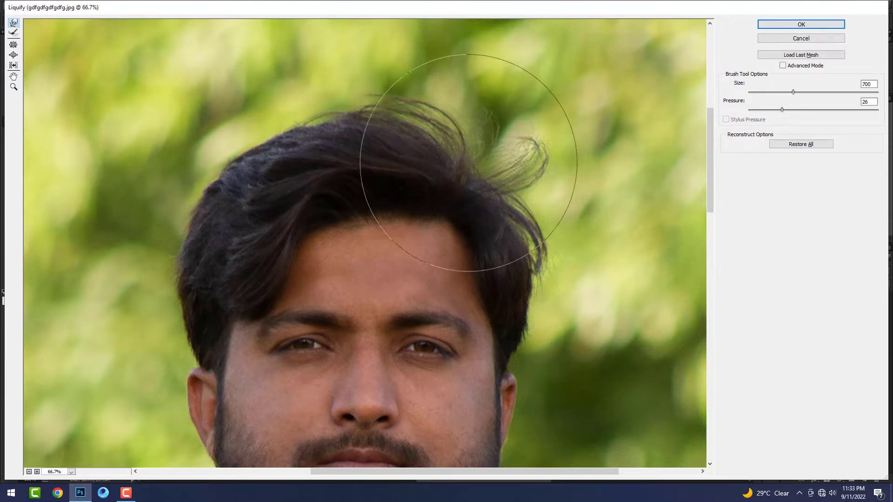
key(bracketleft)
key(bracketleft)
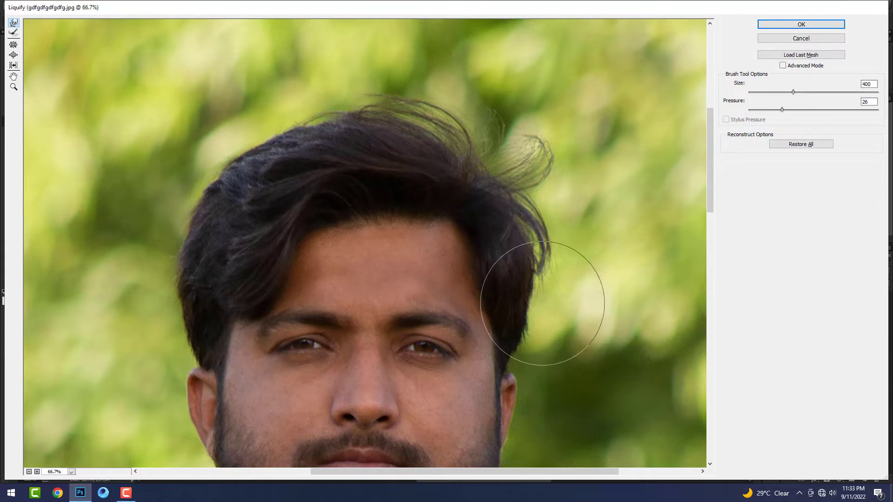
key(bracketleft)
key(bracketleft)
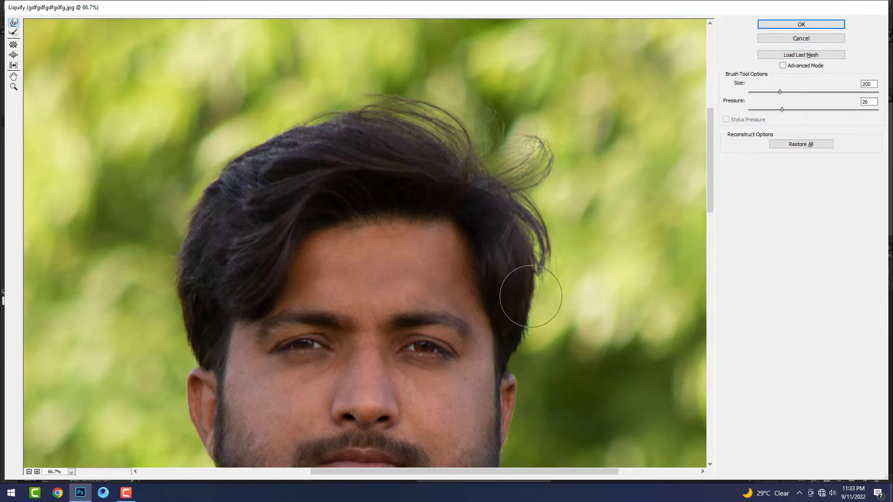
key(bracketright)
key(bracketright)
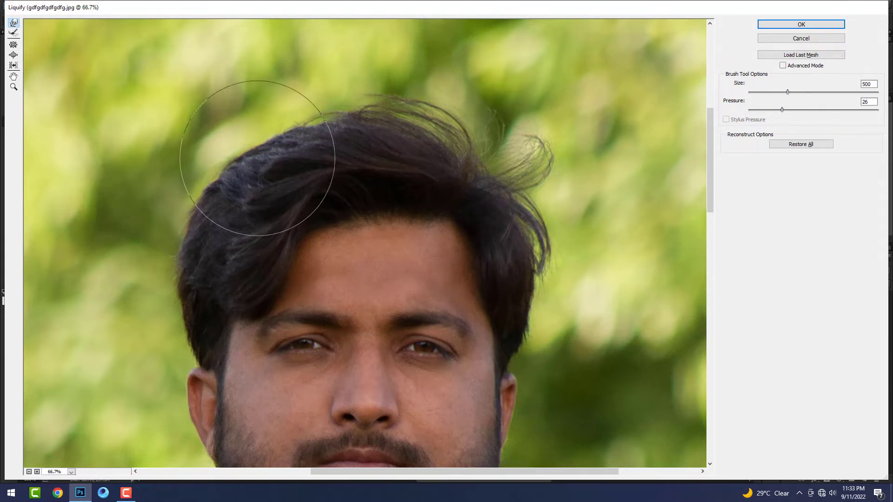
key(bracketright)
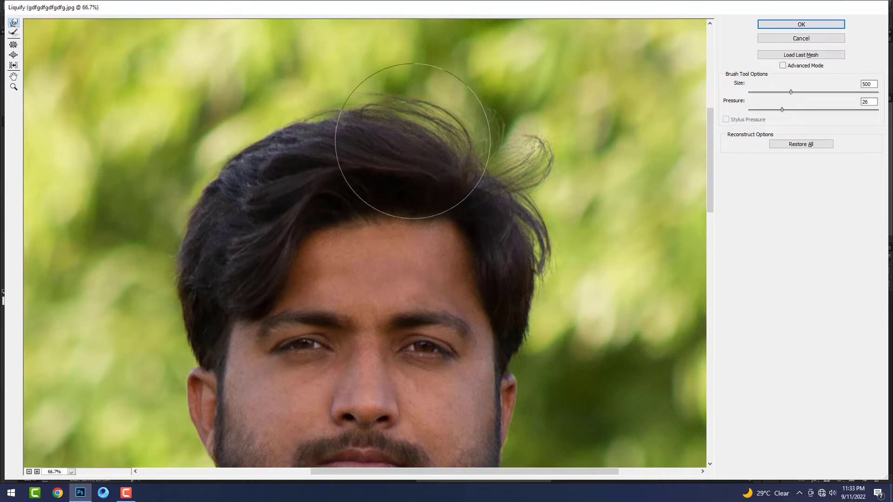
key(Return)
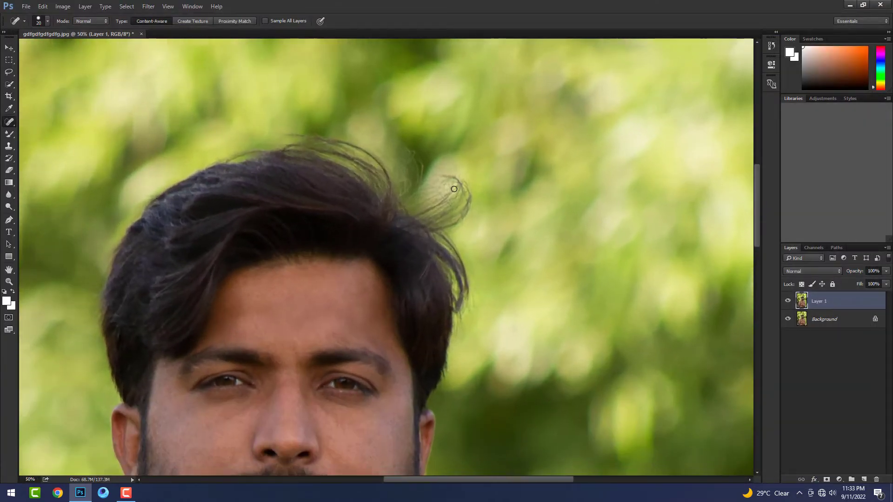
Select the Clone Stamp and clone away the flyaway strands on the hair's right side
click(11, 149)
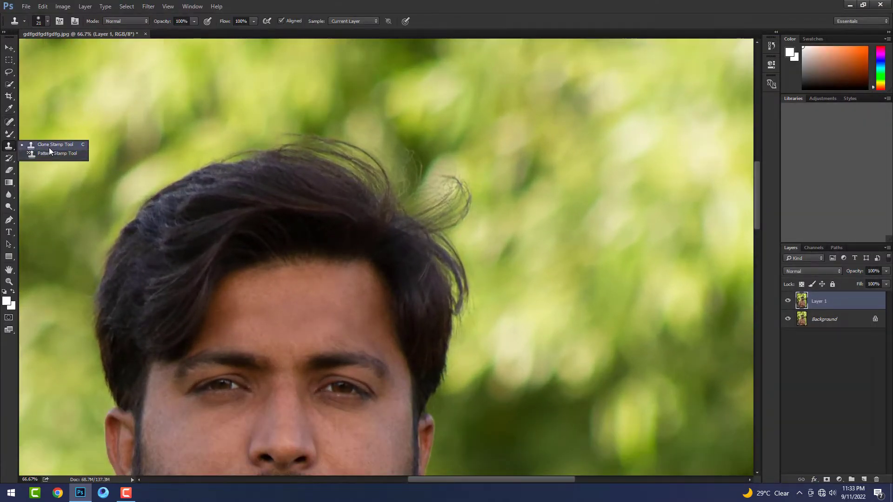
click(54, 144)
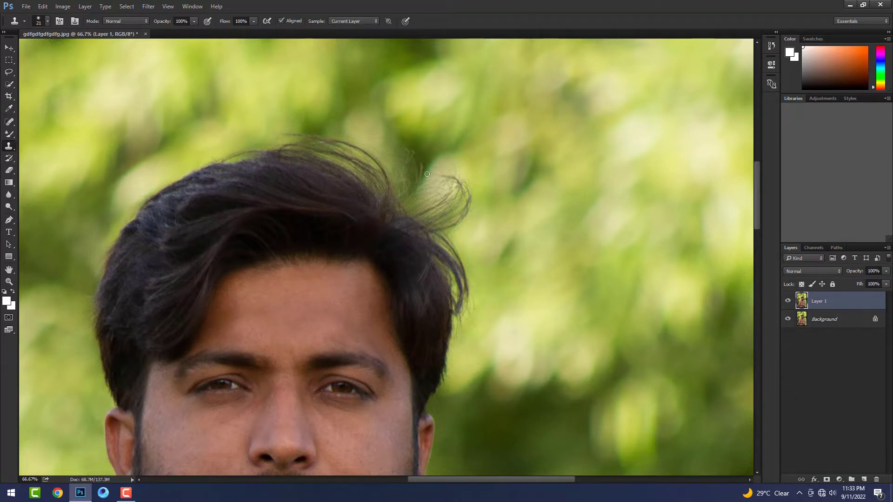
key(bracketright)
key(bracketright)
key(bracketright)
alt+click(487, 209)
mouse_move(468, 210)
mouse_down()
mouse_move(460, 181)
mouse_move(435, 195)
mouse_up()
key(bracketleft)
key(bracketleft)
key(bracketleft)
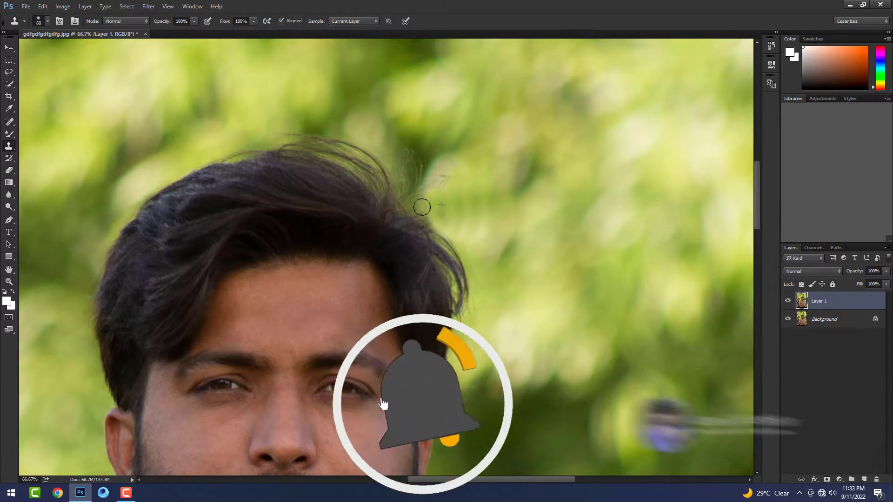
key(bracketright)
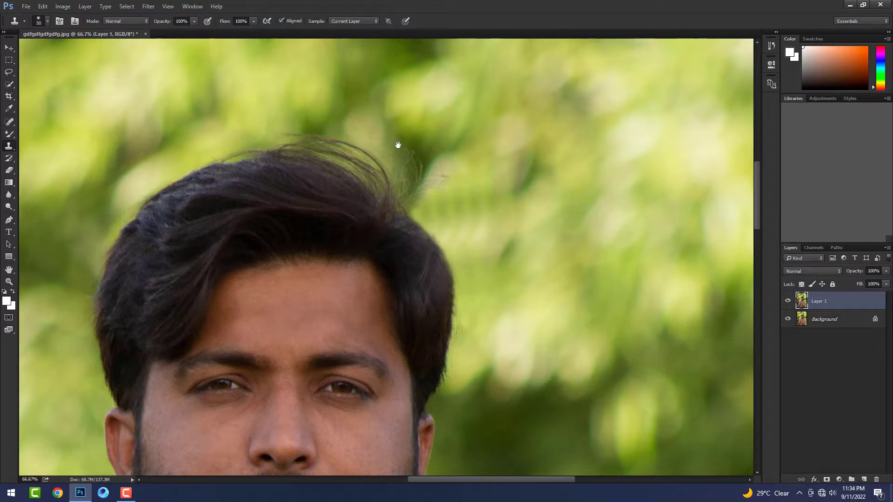
Pan to the top of the hair and zoom back out to review the cleaned outline
drag(397, 144, 428, 179)
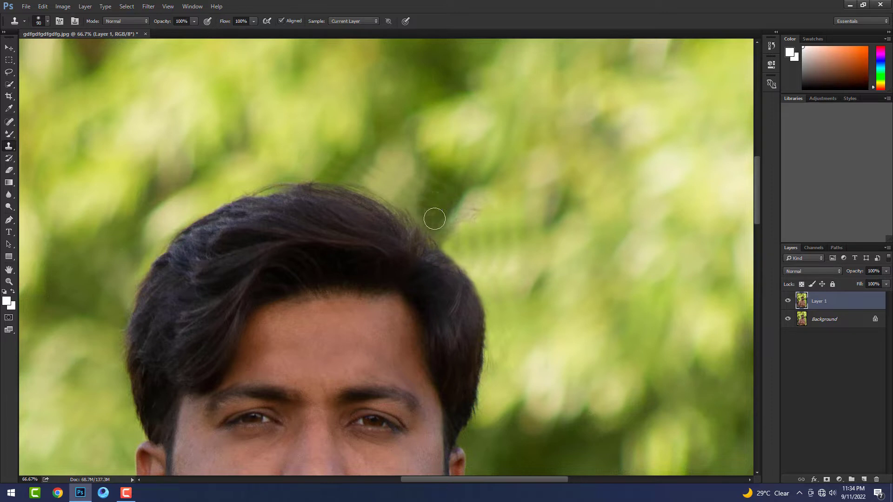
scroll(430, 206, down, 2)
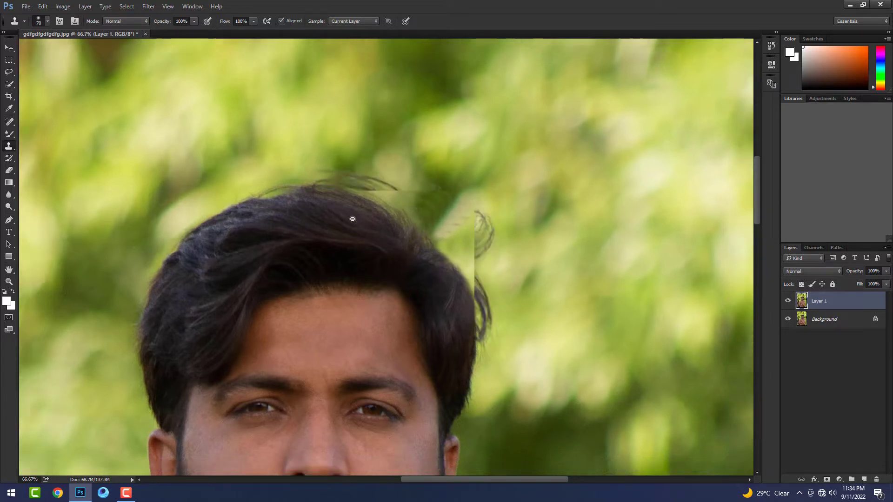
scroll(431, 206, down, 2)
scroll(447, 206, down, 1)
scroll(460, 206, down, 1)
scroll(460, 206, up, 1)
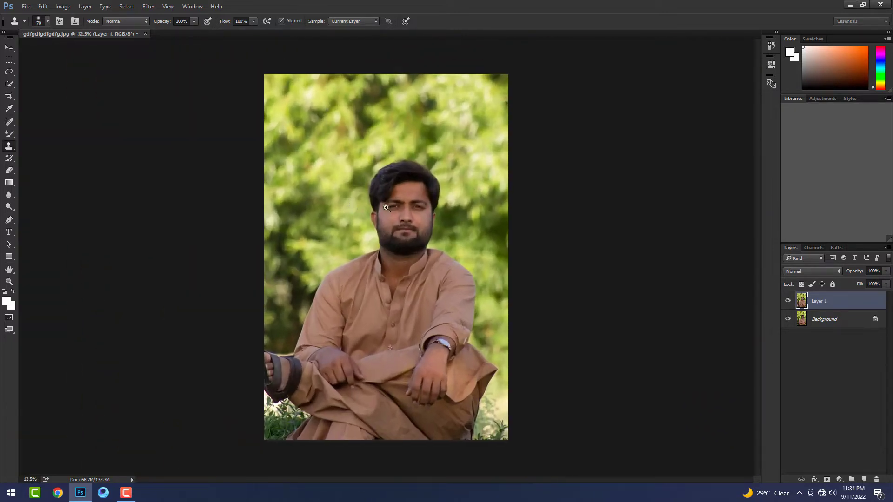
scroll(446, 205, up, 1)
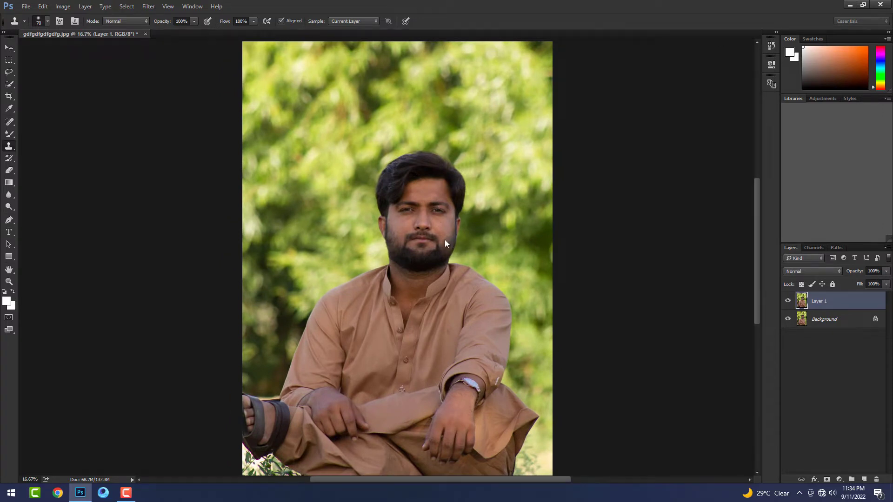
Open the Camera Raw Filter and raise Exposure to +0.30
key(shift+ctrl+a)
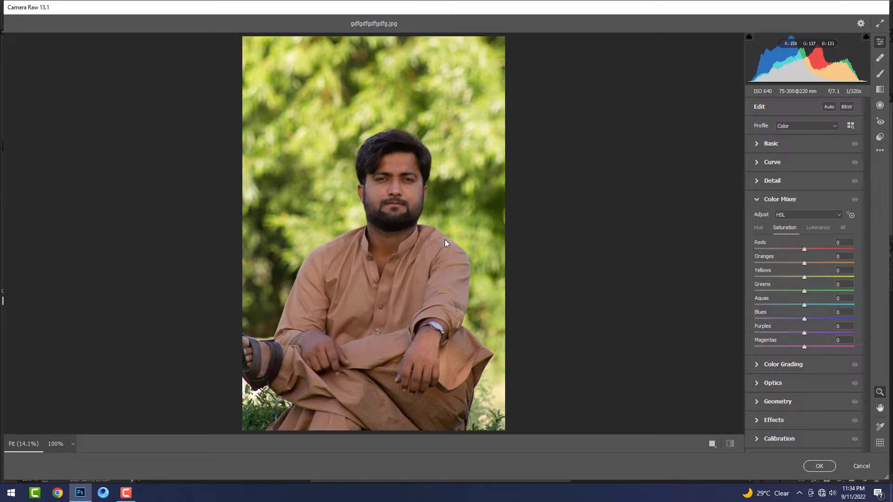
click(374, 233)
click(331, 345)
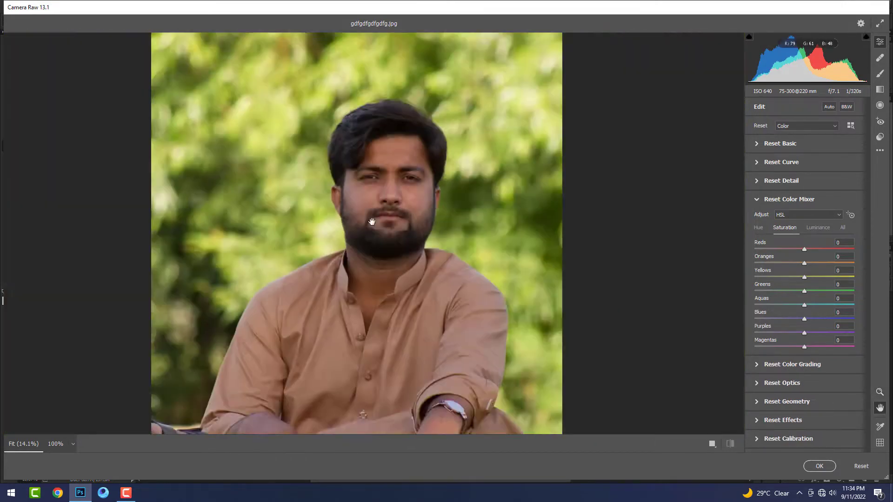
click(389, 186)
click(386, 207)
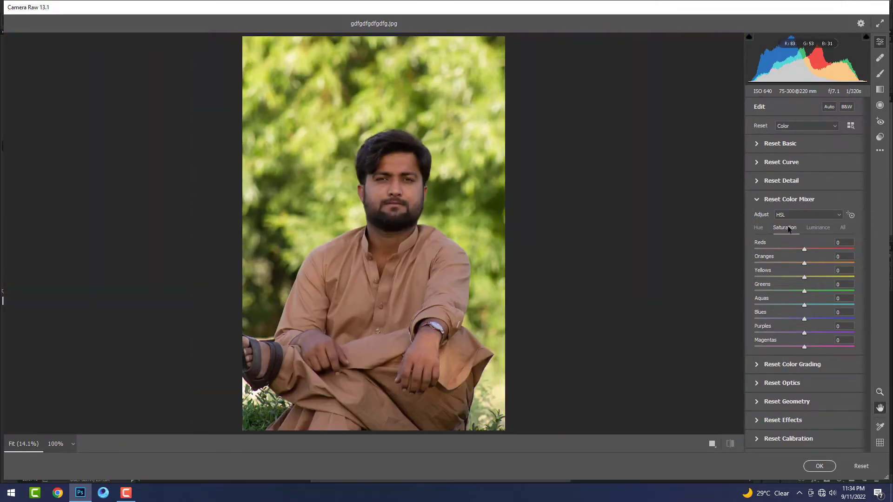
click(775, 143)
key(ctrl+alt+0)
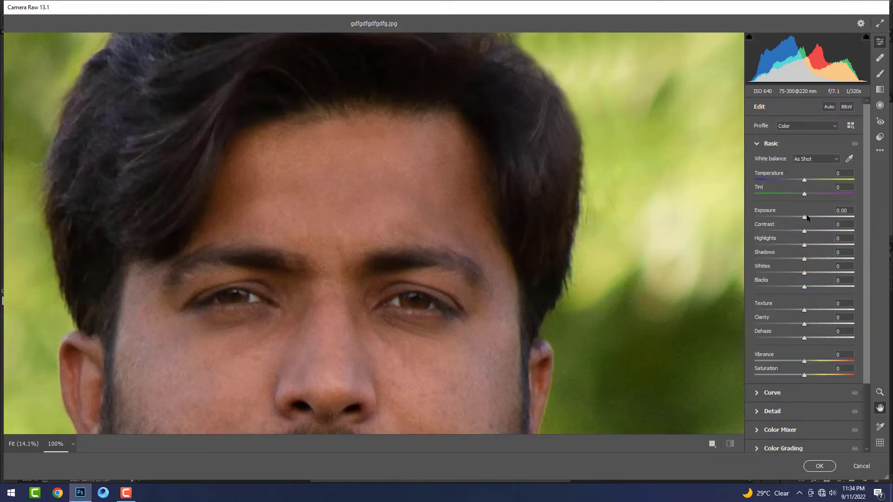
drag(804, 217, 807, 217)
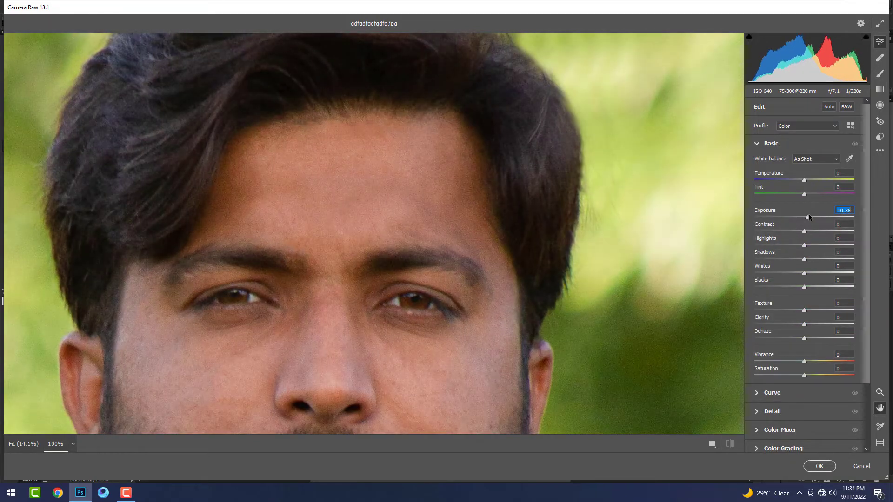
click(334, 251)
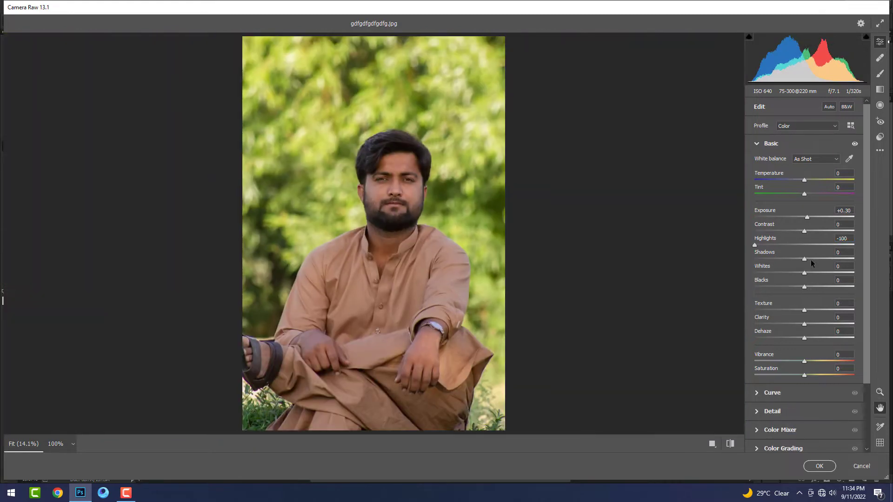
Lift Shadows to +52, add Dehaze +9, and apply the Camera Raw adjustments
mouse_move(804, 258)
mouse_down()
mouse_move(847, 257)
mouse_move(833, 258)
mouse_move(813, 285)
mouse_move(814, 307)
mouse_up()
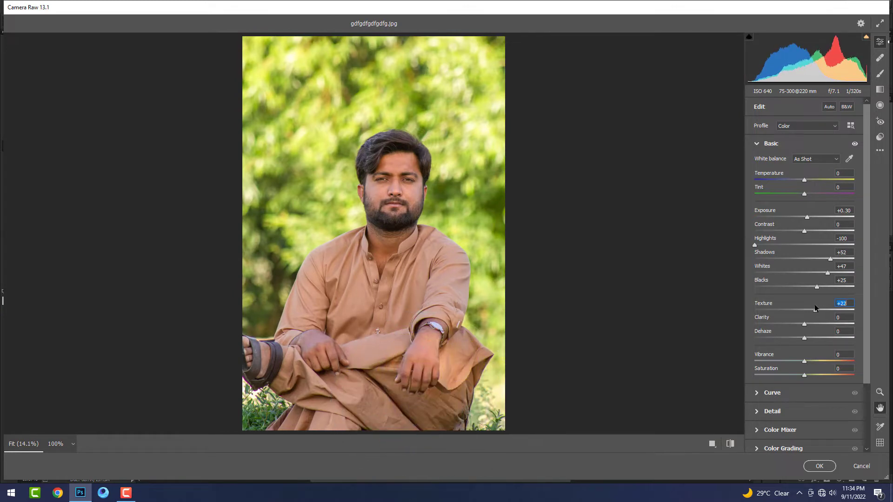
key(ctrl+alt+0)
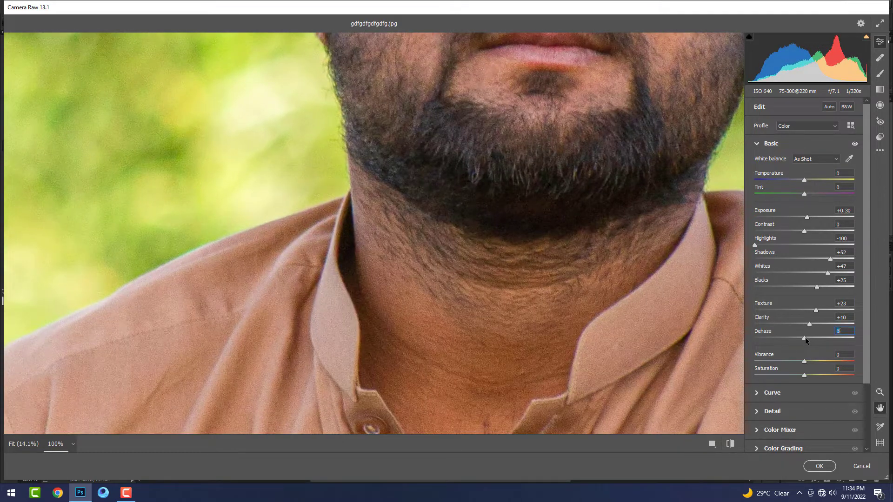
drag(805, 337, 809, 336)
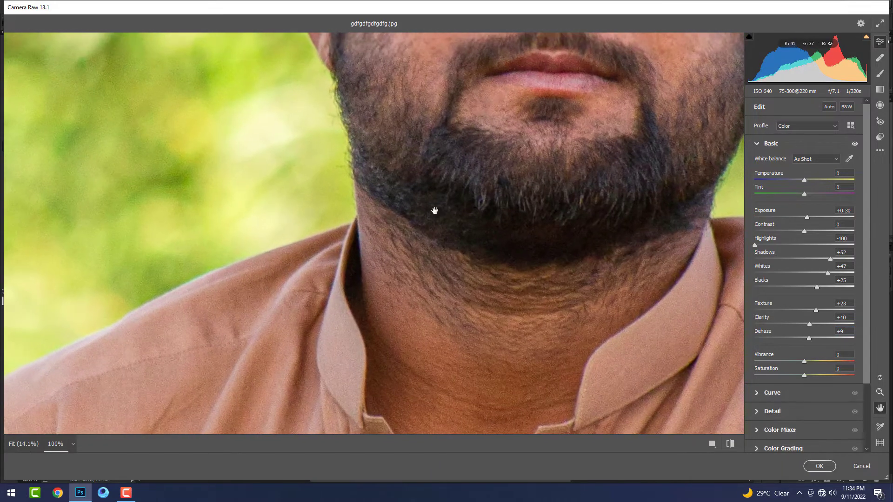
key(ctrl+0)
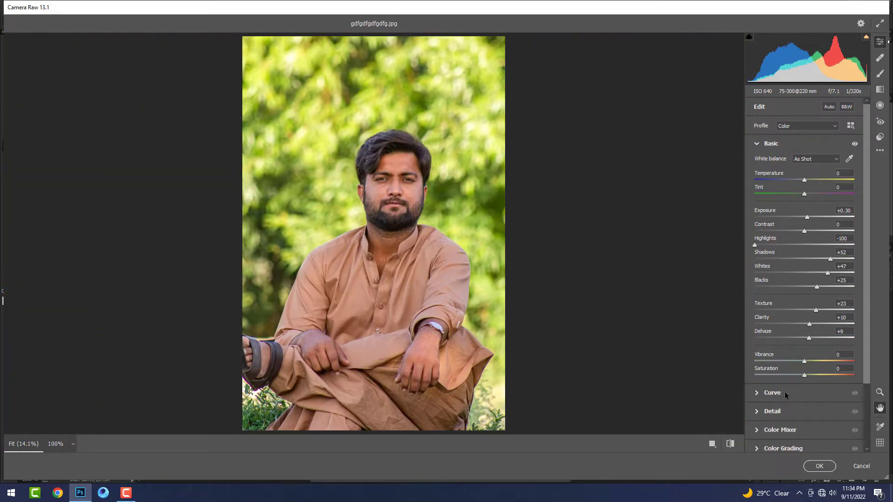
key(Return)
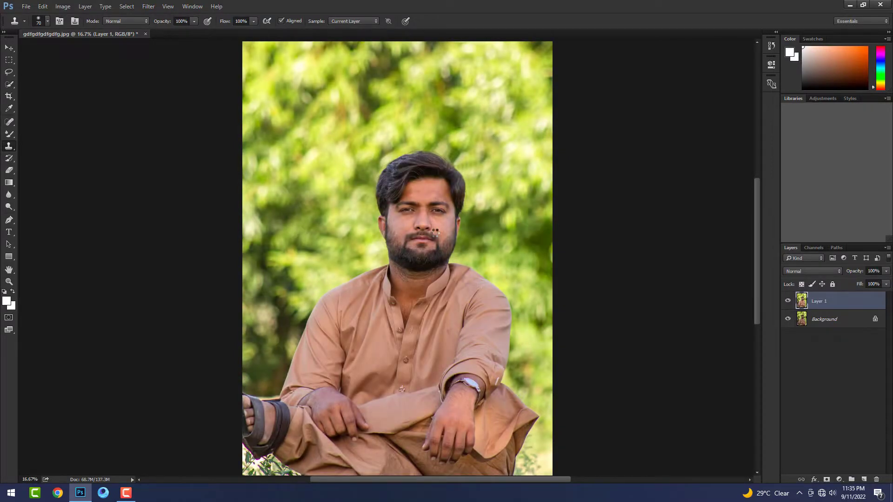
Merge the visible image into one layer and duplicate it as a fresh Layer 1
key(ctrl+plus)
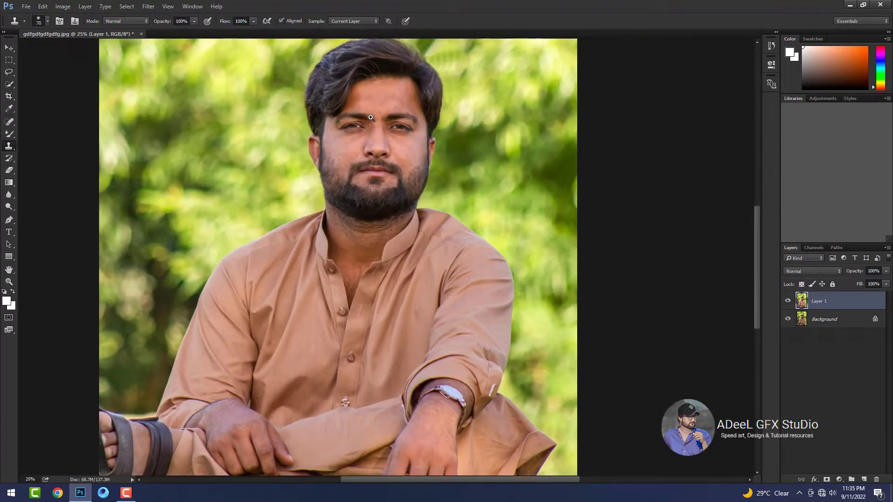
key(ctrl+plus)
key(ctrl+plus)
key(ctrl+shift+e)
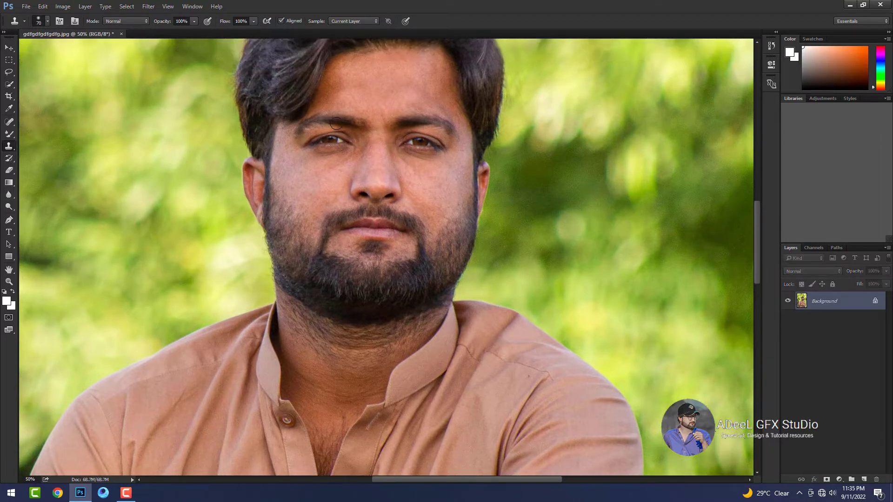
key(ctrl+j)
Reopen the Camera Raw Filter to check the lips, close it, and duplicate the layer again
click(148, 6)
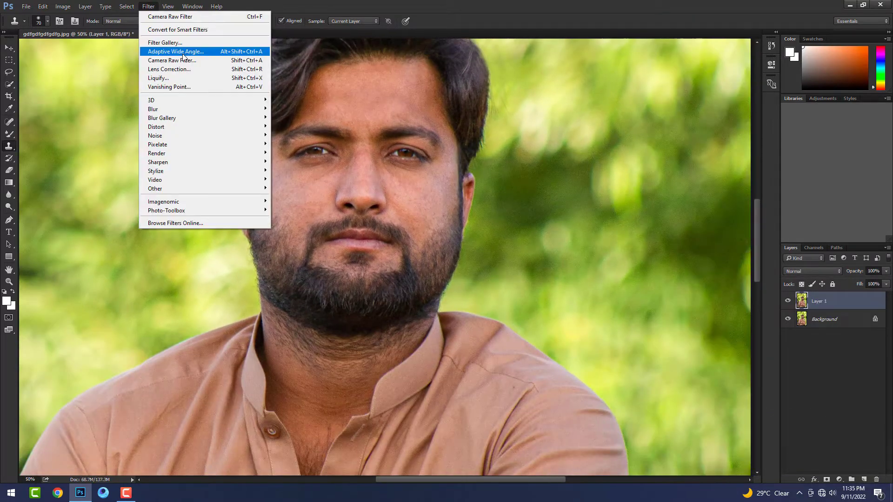
click(182, 60)
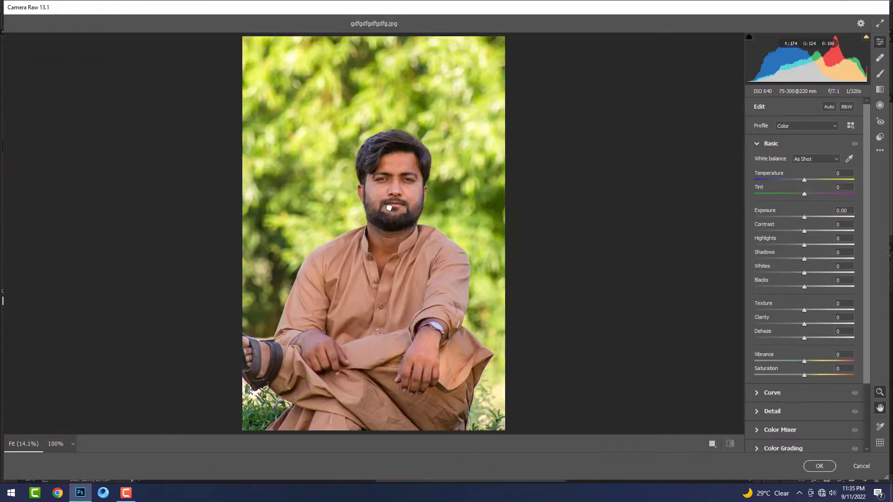
click(397, 204)
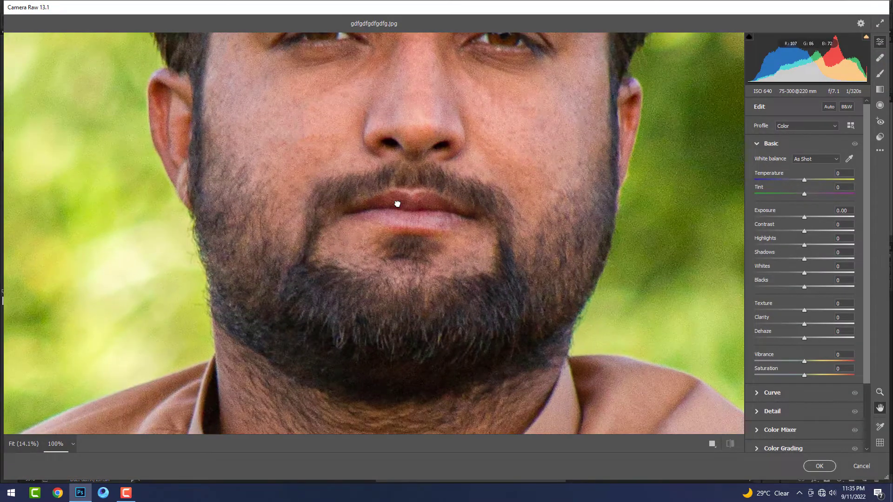
key(Return)
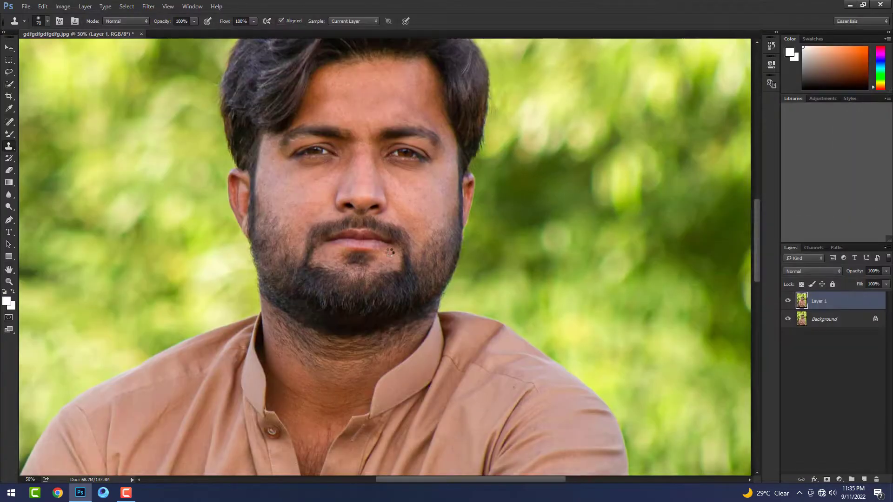
scroll(369, 216, up, 2)
key(ctrl+j)
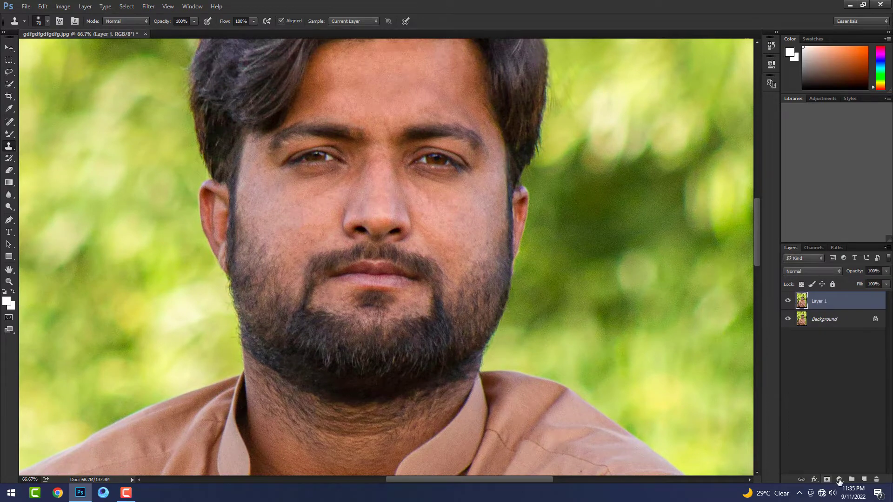
click(839, 479)
Add a Selective Color adjustment layer, then delete it
click(836, 470)
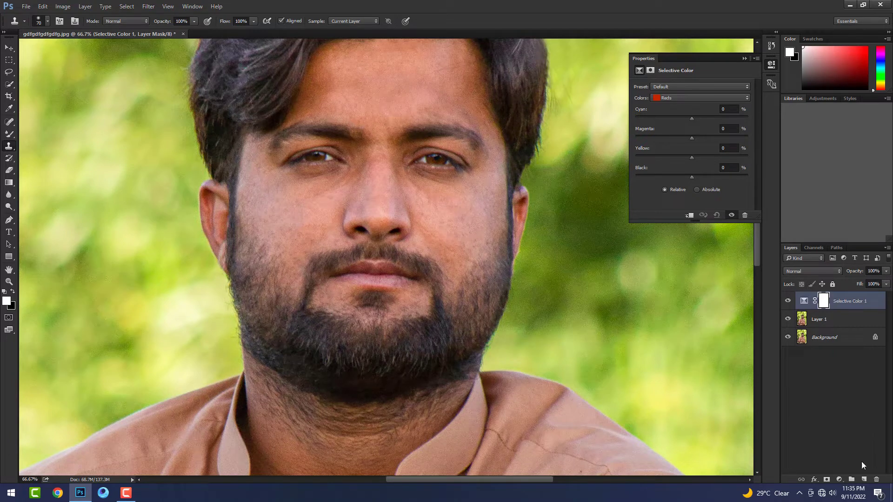
click(702, 98)
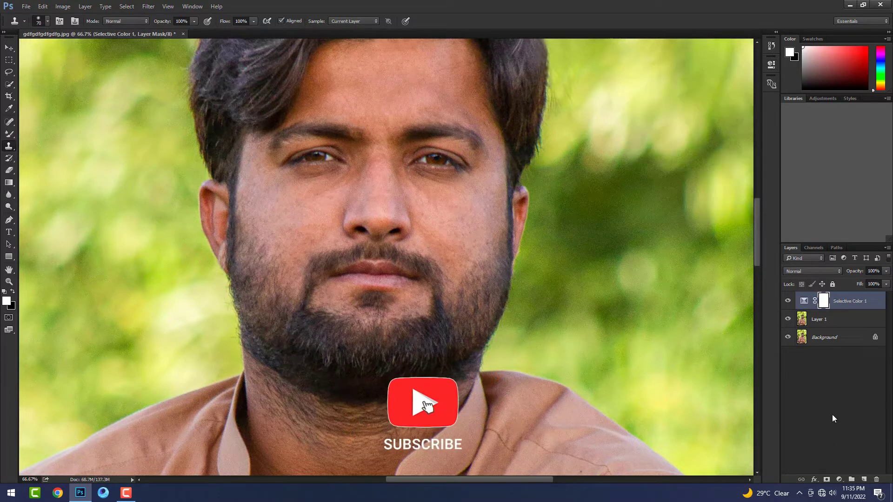
key(Delete)
Add a Black & White adjustment layer with darker Yellows and Greens at -35
click(840, 479)
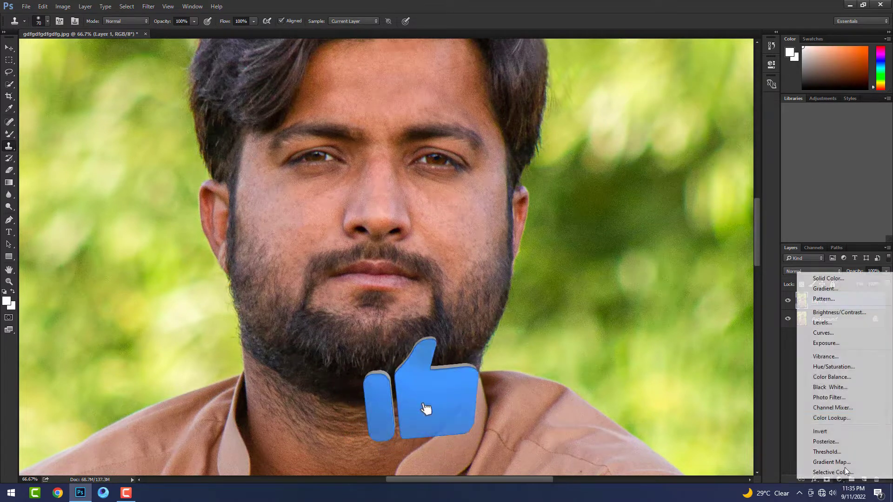
click(829, 388)
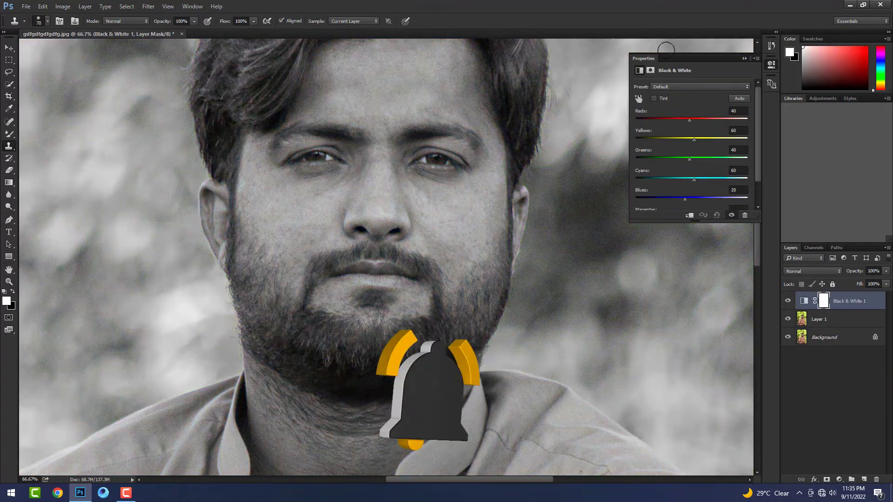
alt+click(407, 209)
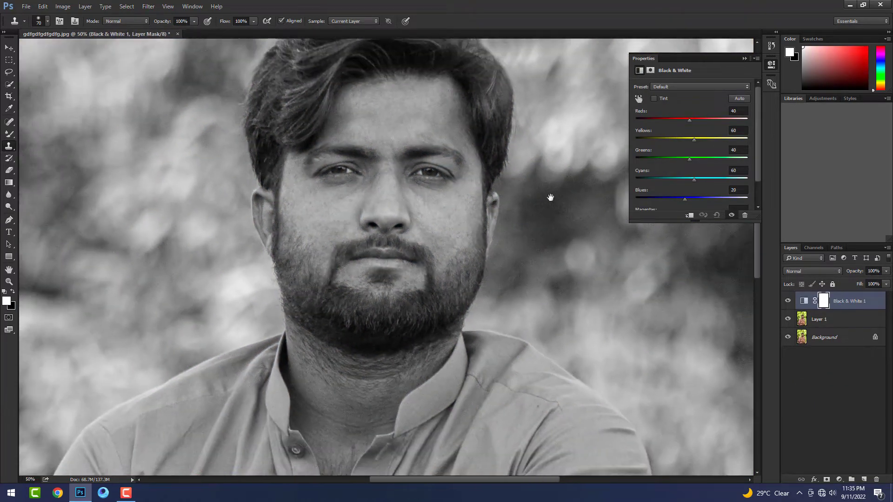
drag(675, 139, 680, 138)
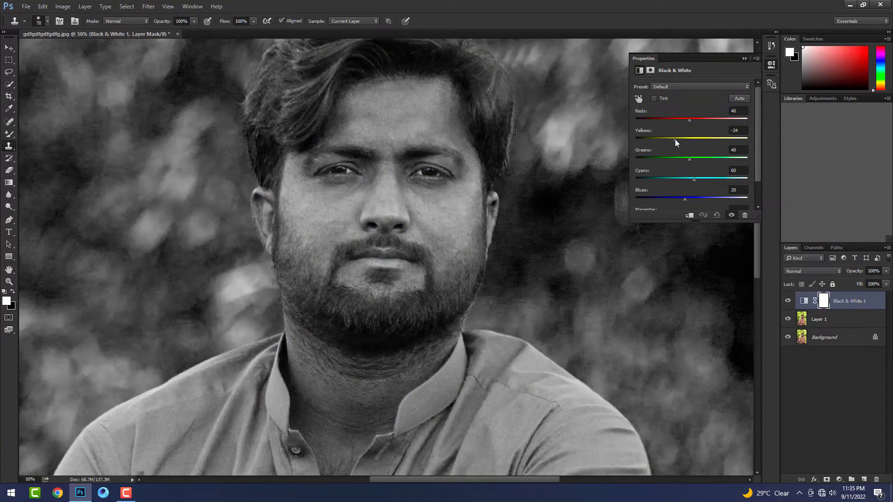
click(673, 158)
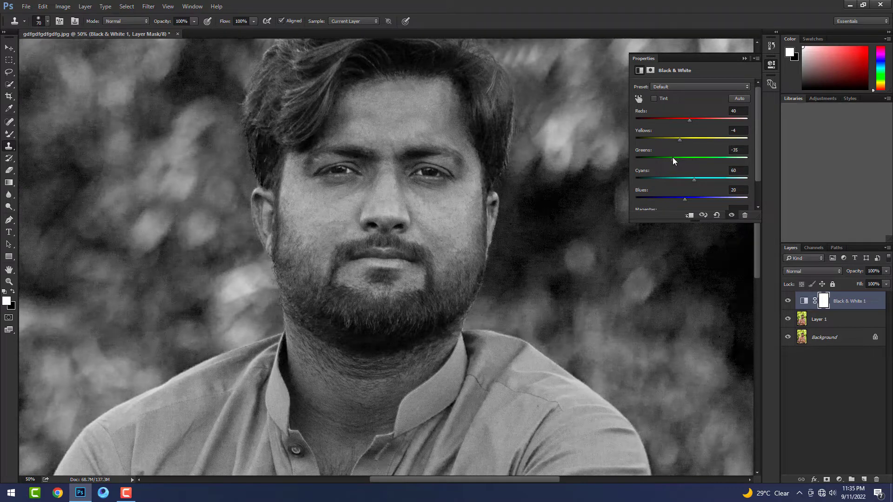
click(744, 59)
Set the Black & White layer to Luminosity at 39% opacity and merge it into Layer 1
click(805, 270)
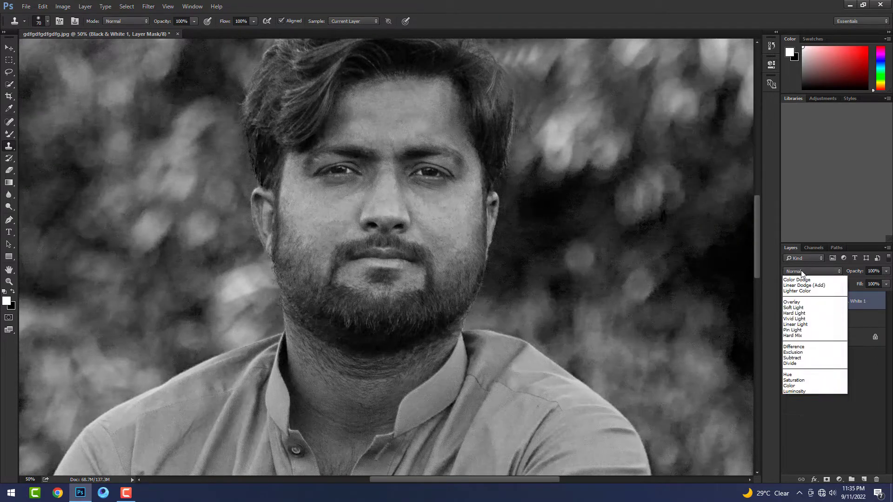
click(797, 452)
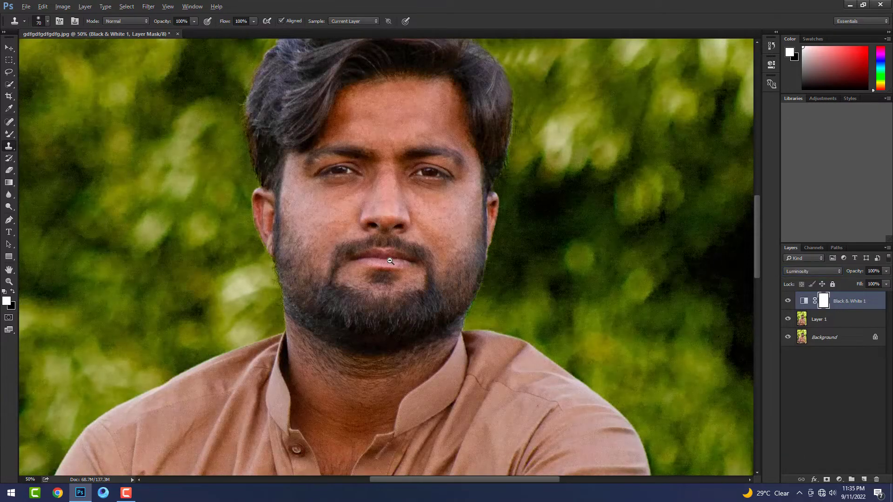
key(ctrl+minus)
key(ctrl+minus)
key(ctrl+minus)
key(ctrl+minus)
key(ctrl+plus)
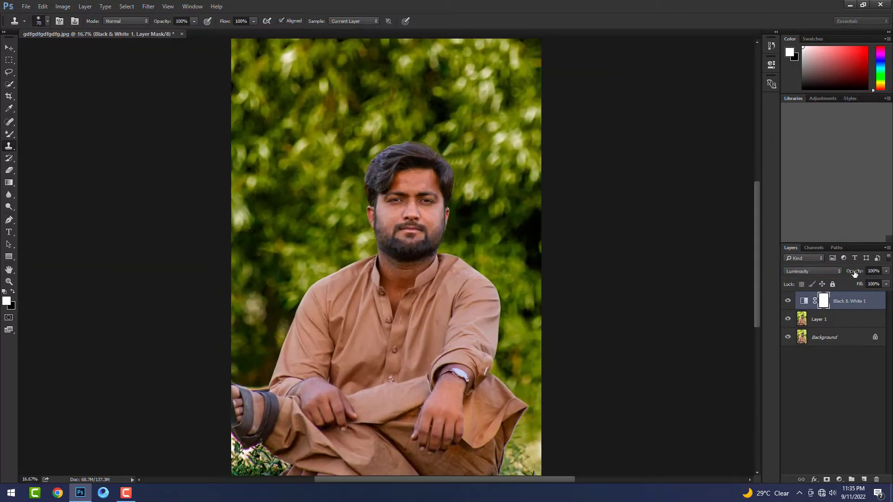
mouse_move(675, 275)
mouse_down()
mouse_move(649, 276)
mouse_move(667, 273)
mouse_up()
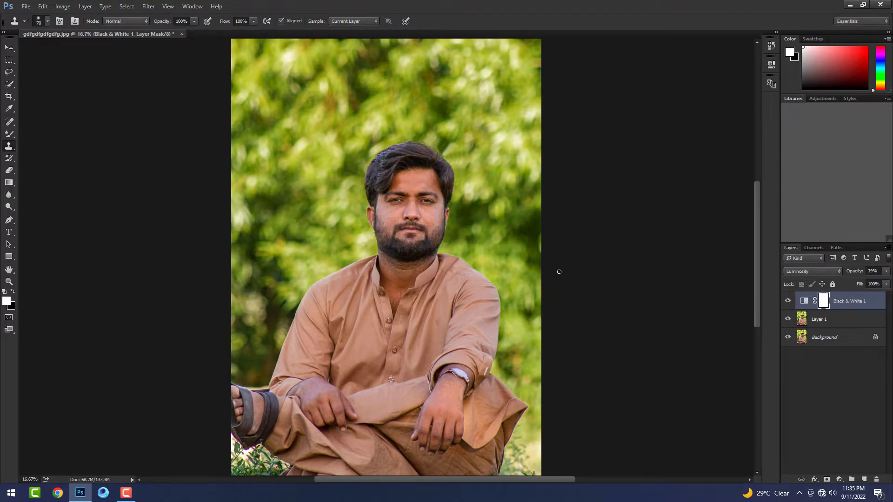
scroll(402, 232, up, 1)
scroll(437, 232, down, 1)
scroll(372, 233, down, 1)
scroll(418, 233, up, 2)
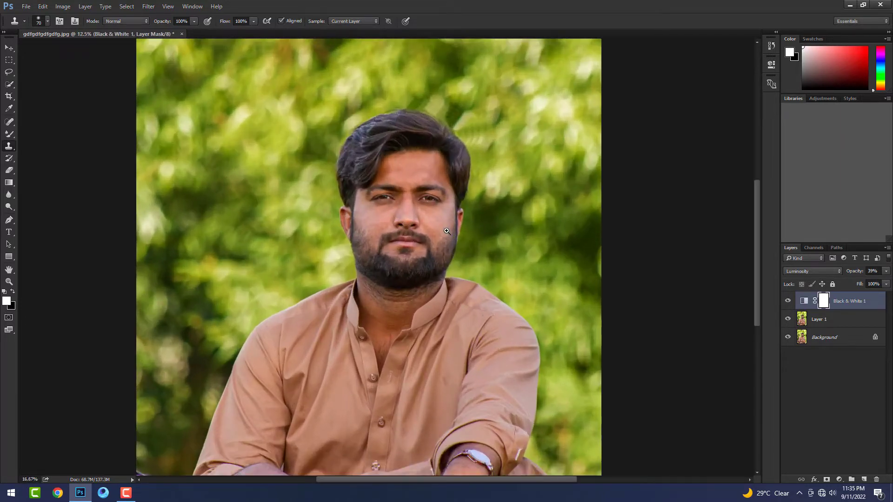
key(ctrl+e)
scroll(409, 209, up, 1)
Apply a colour-grading preset to Layer 1 from the Camera Raw Presets panel
scroll(377, 185, up, 1)
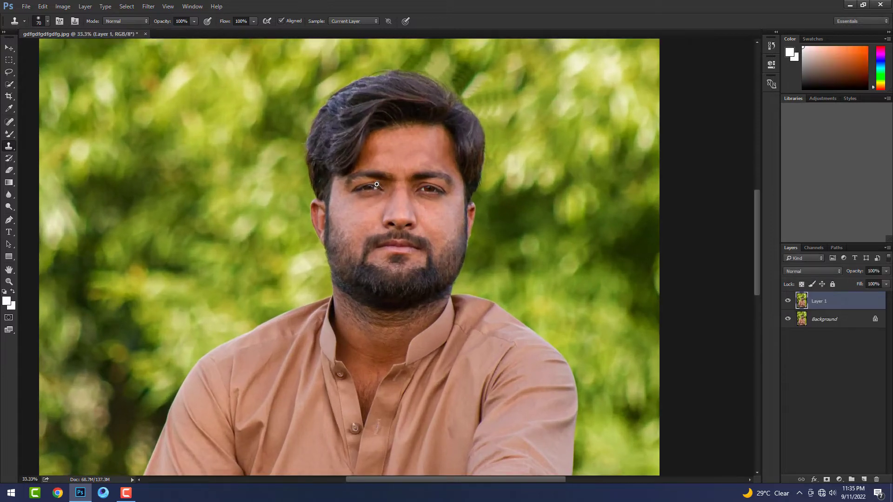
scroll(376, 185, up, 1)
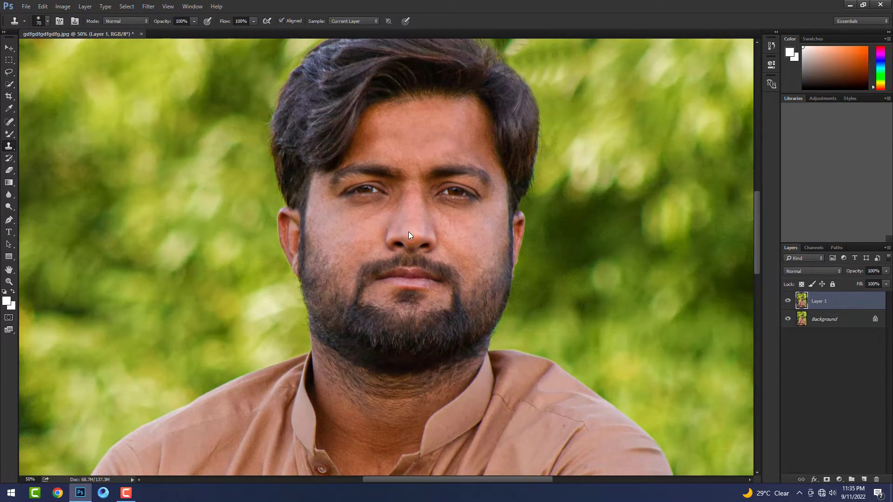
key(shift+ctrl+a)
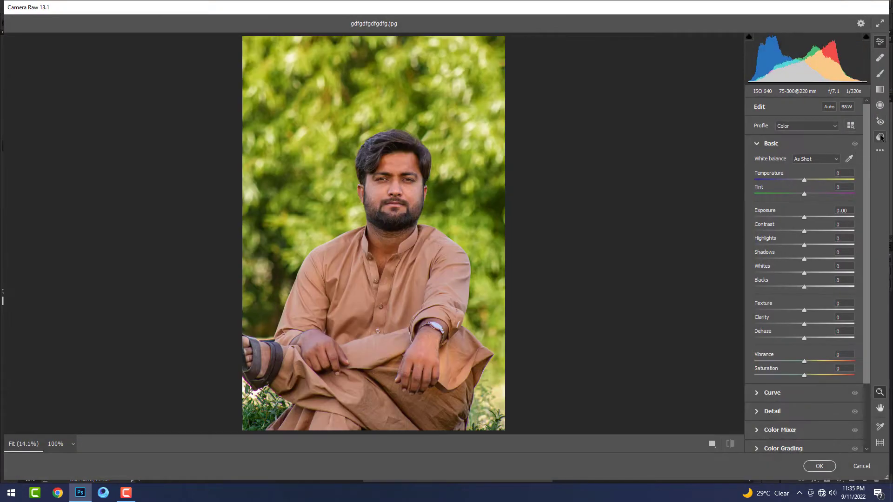
click(880, 136)
scroll(797, 255, down, 6)
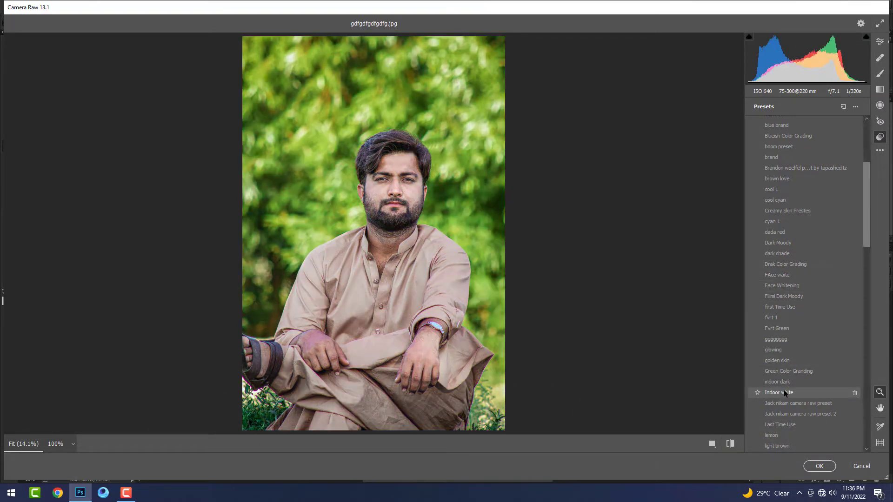
click(785, 403)
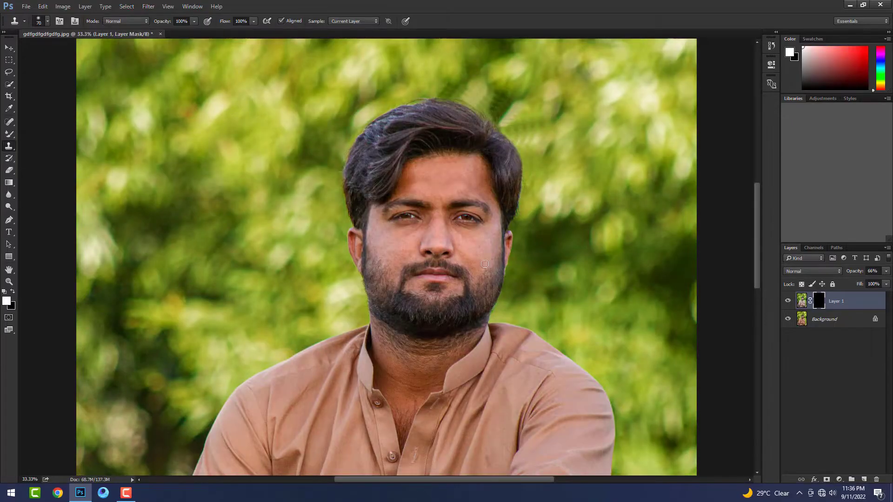
Switch to the Eraser and adjust its brush size and hardness for the layer mask
click(10, 171)
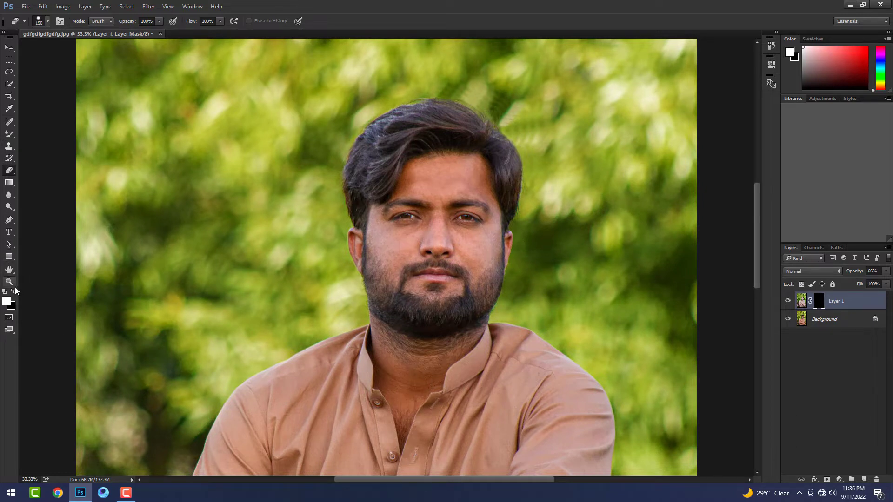
right_click(413, 386)
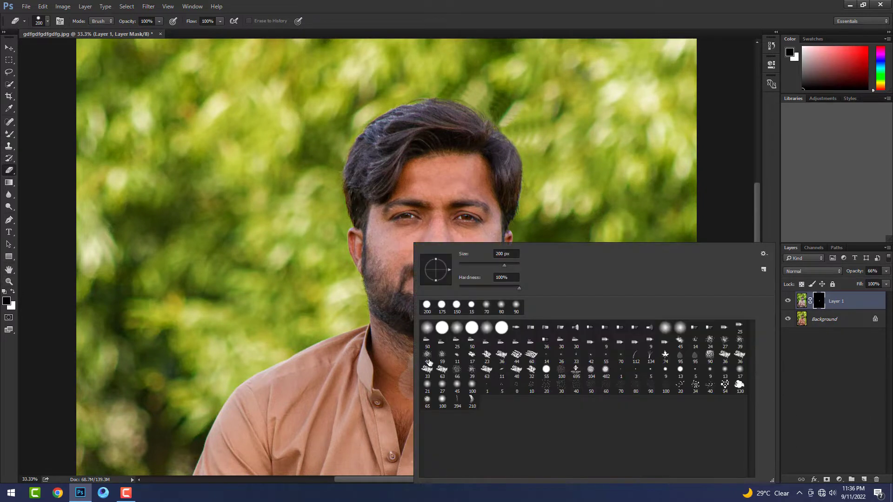
click(393, 314)
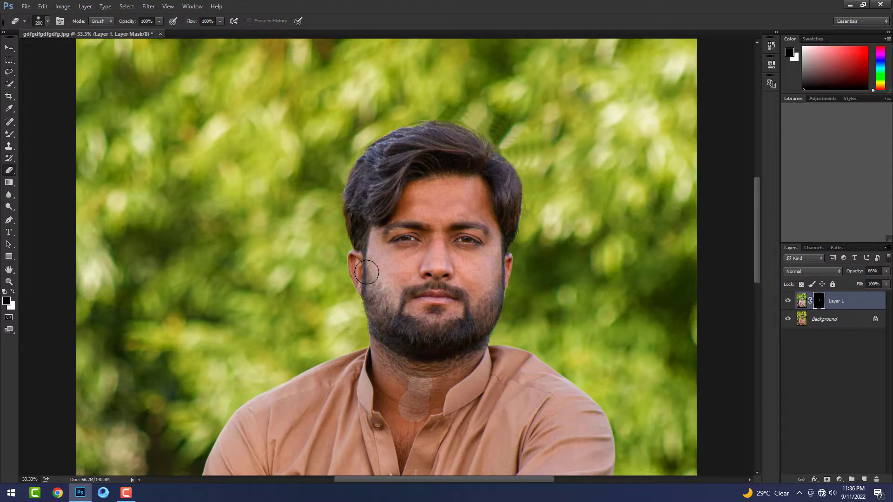
key(bracketright)
key(bracketright)
key(bracketright)
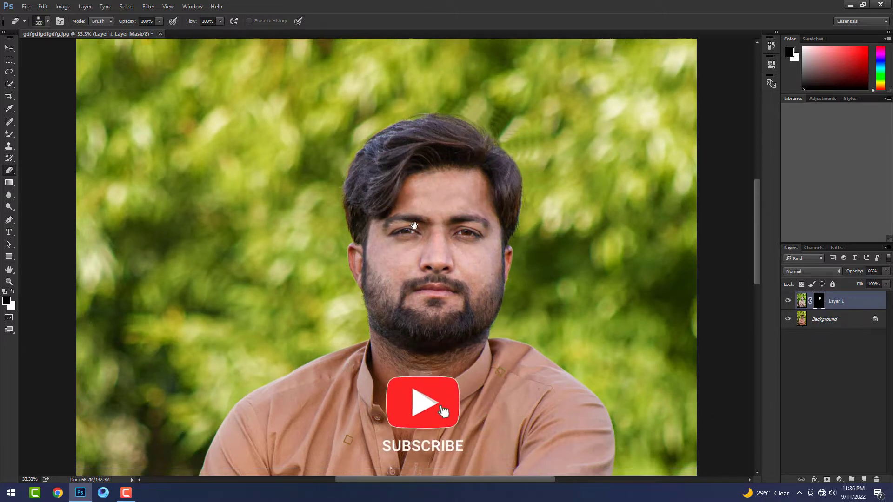
scroll(415, 202, down, 5)
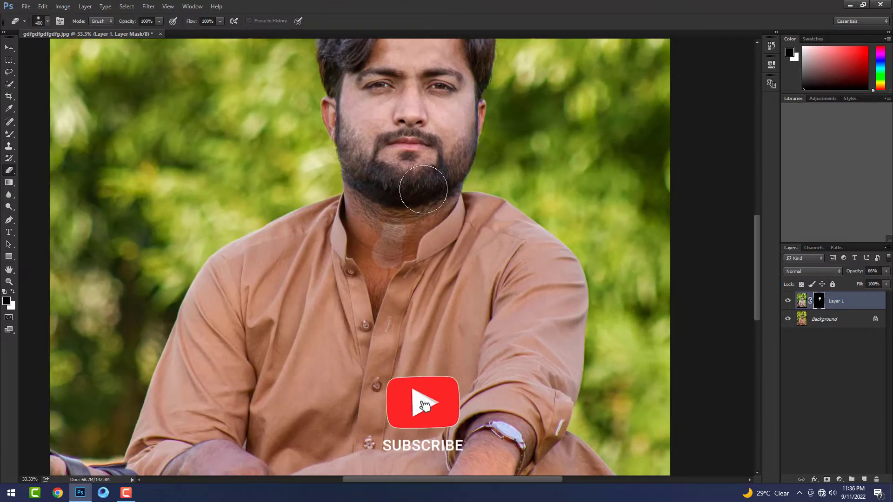
key(bracketleft)
key(bracketleft)
key(bracketleft)
key(bracketleft)
key(bracketleft)
key(bracketleft)
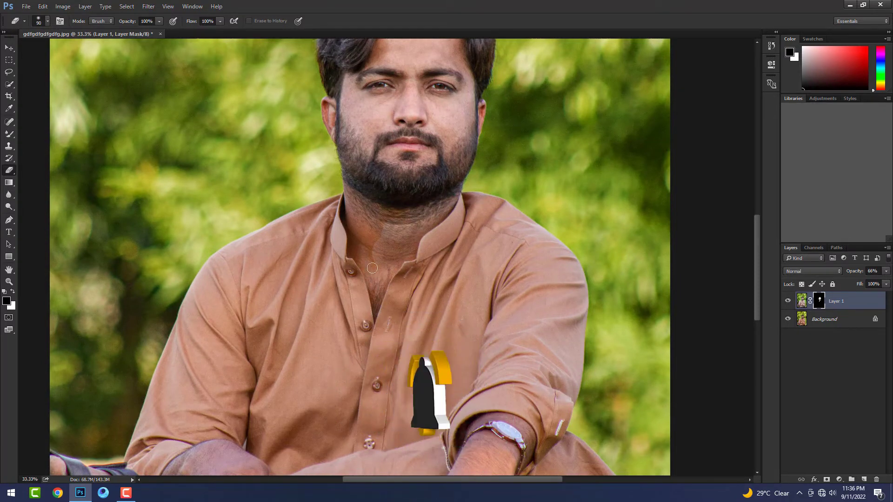
key(bracketright)
key(bracketright)
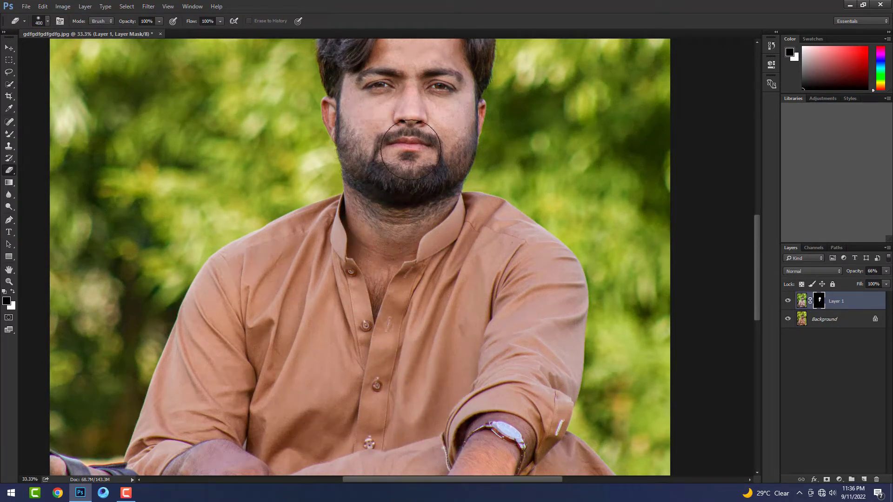
drag(421, 100, 405, 238)
Reveal the graded look over the hands, wristwatch and neck with a 250–500 px brush
scroll(407, 203, down, 5)
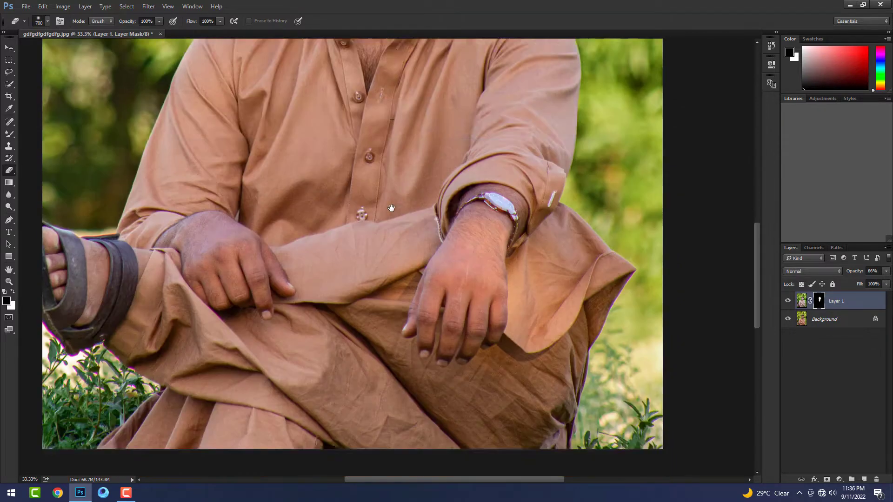
drag(392, 207, 390, 251)
key(bracketleft)
key(bracketleft)
key(bracketleft)
key(bracketright)
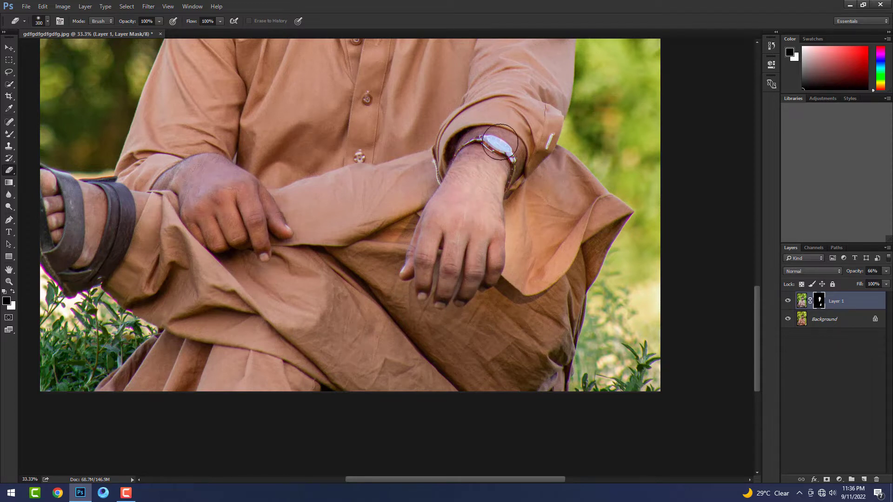
key(bracketright)
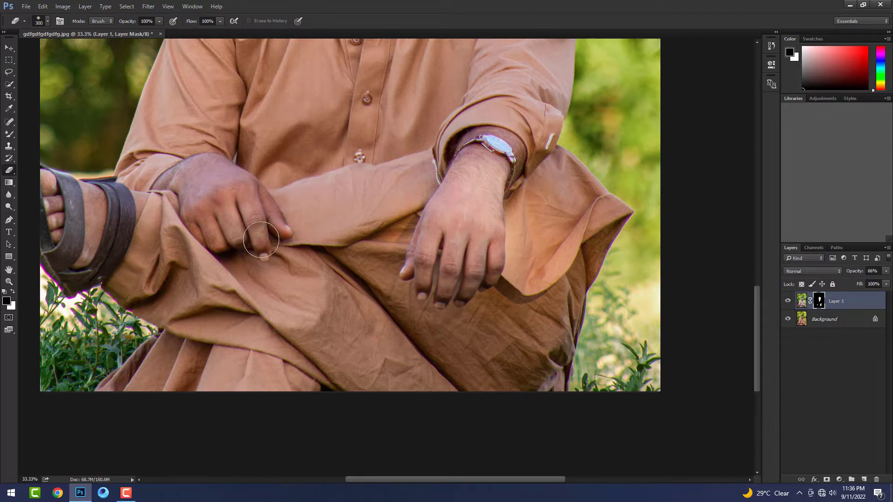
key(bracketright)
key(bracketright)
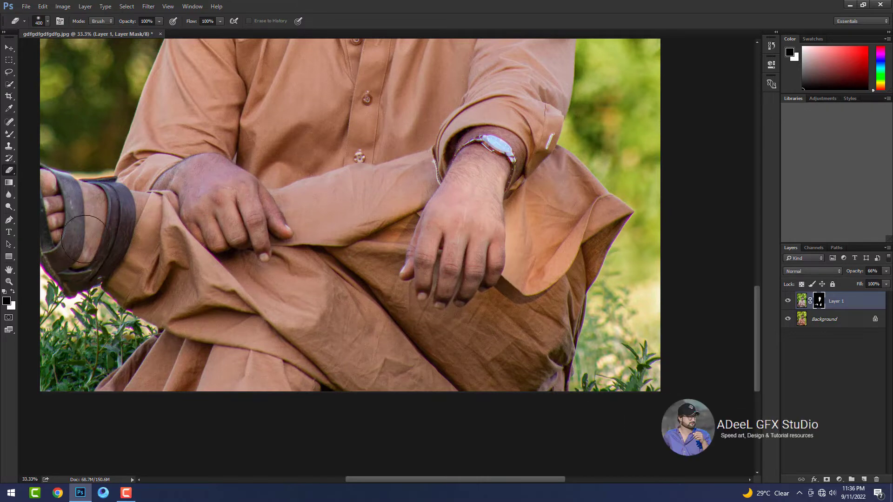
key(bracketleft)
key(bracketleft)
key(bracketleft)
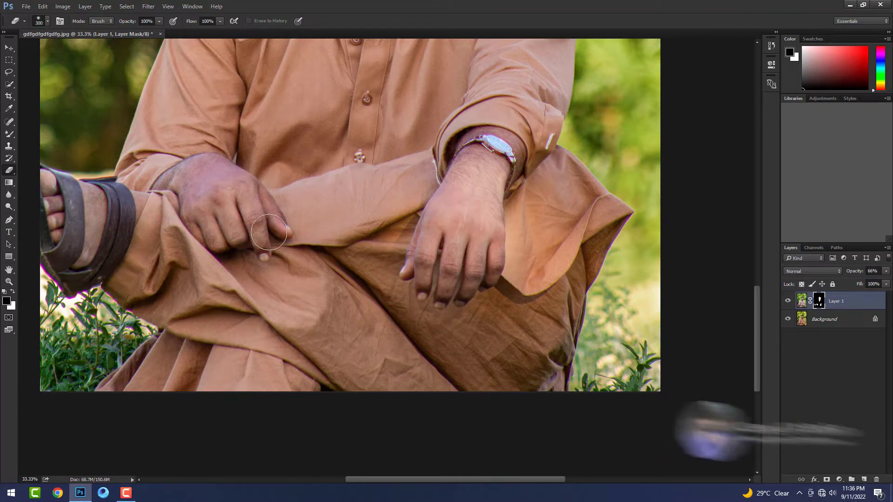
scroll(422, 206, up, 10)
drag(422, 206, 427, 229)
key(bracketright)
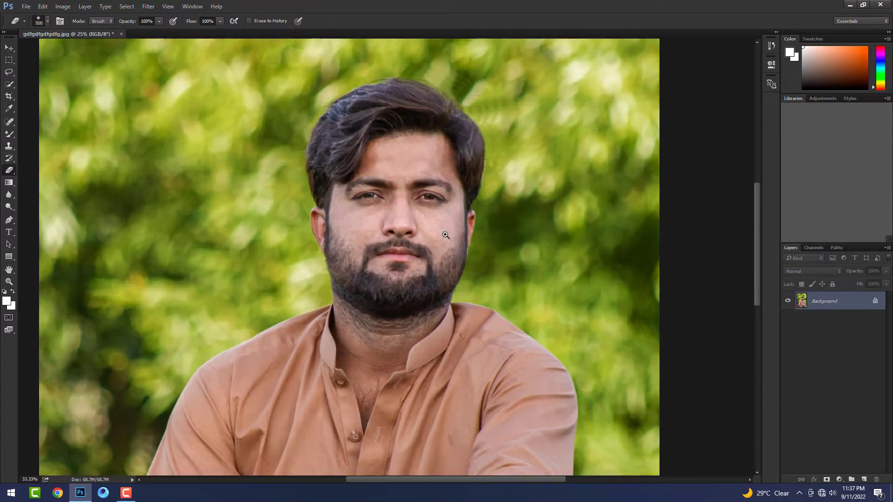
Zoom to 100% on the right cheek and switch to the Polygonal Lasso tool
click(445, 234)
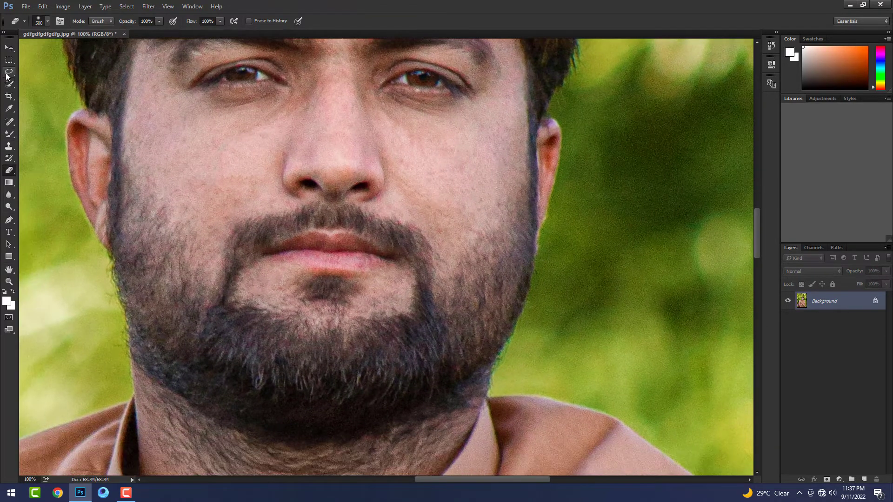
right_click(6, 76)
click(45, 81)
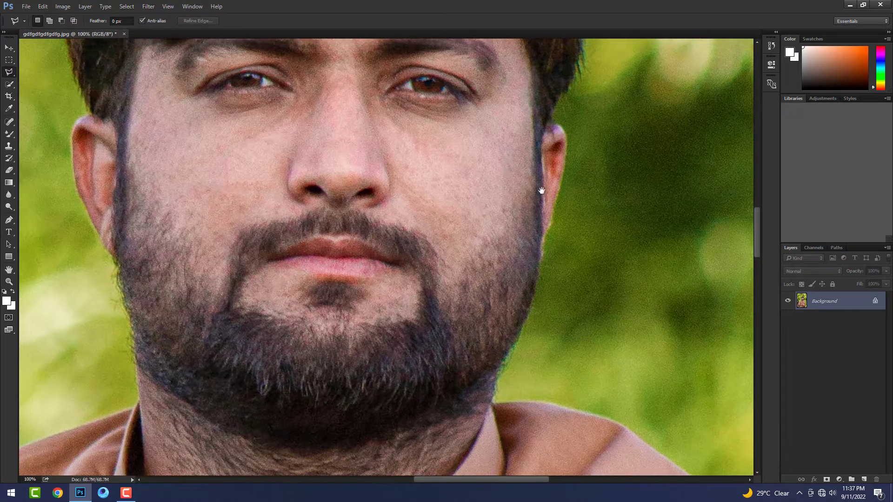
right_click(7, 77)
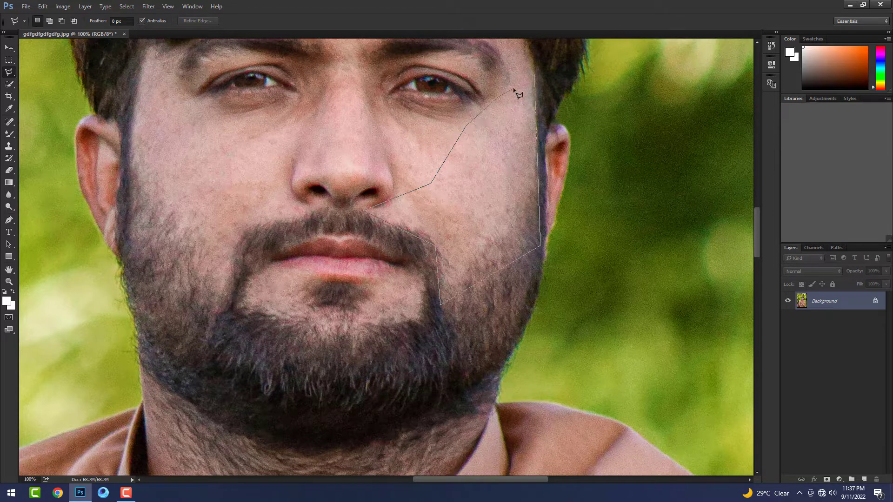
Feather the cheek selection by 3 pixels
right_click(507, 120)
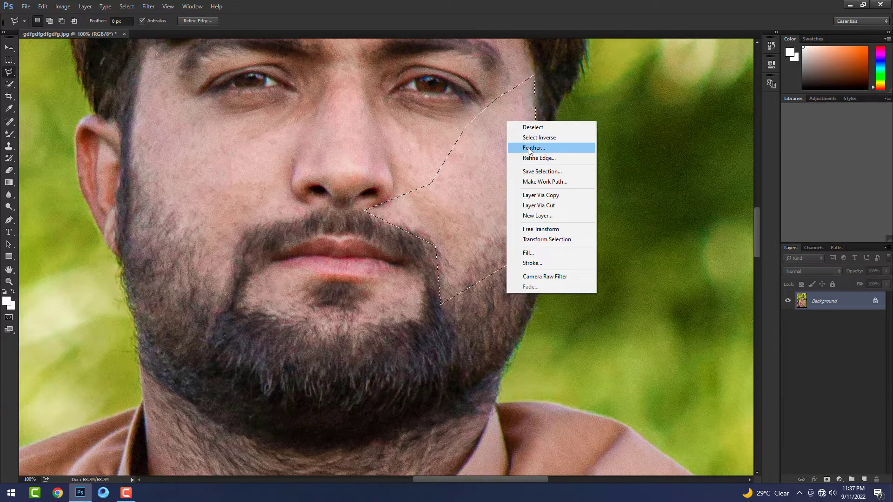
click(526, 148)
text(3)
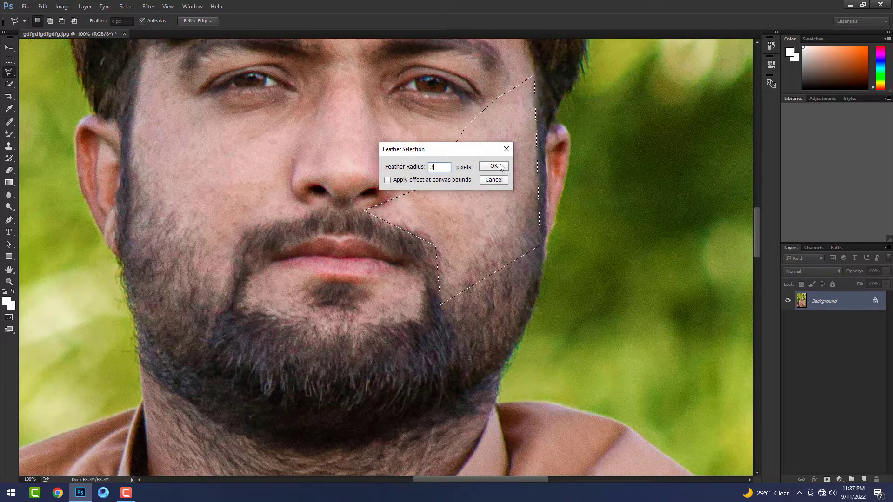
key(Return)
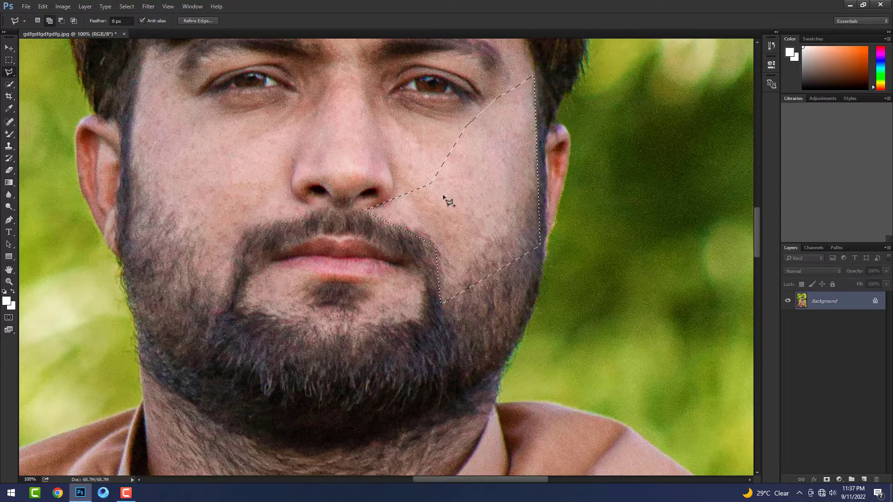
Smudge the stubble inside the right-cheek selection smooth, growing the Smudge brush from 70 up to 700
key(r)
right_click(415, 224)
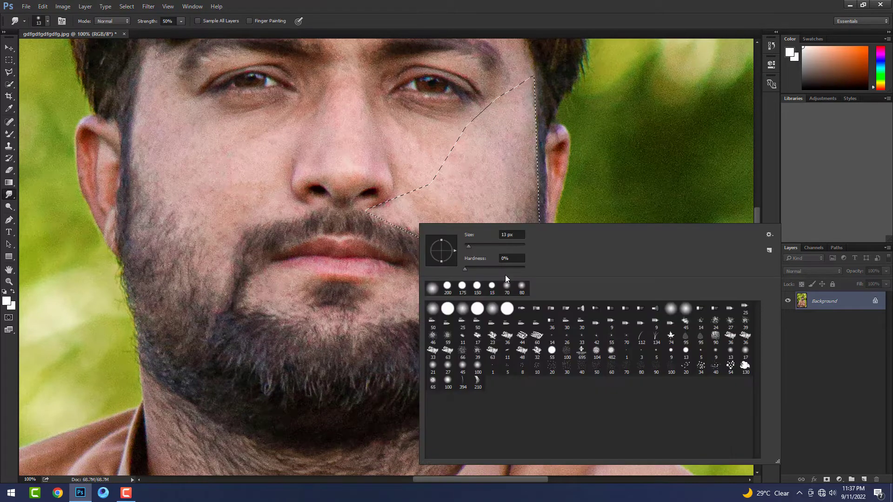
key(Return)
key(bracketright)
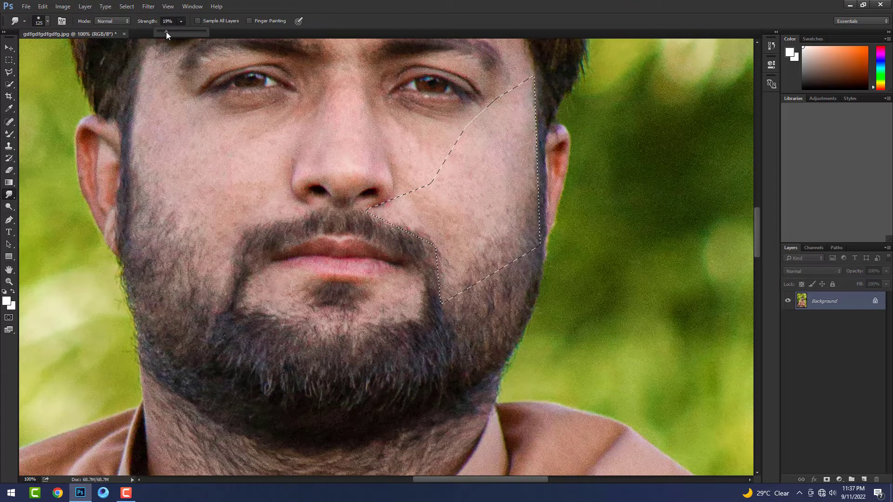
key(bracketright)
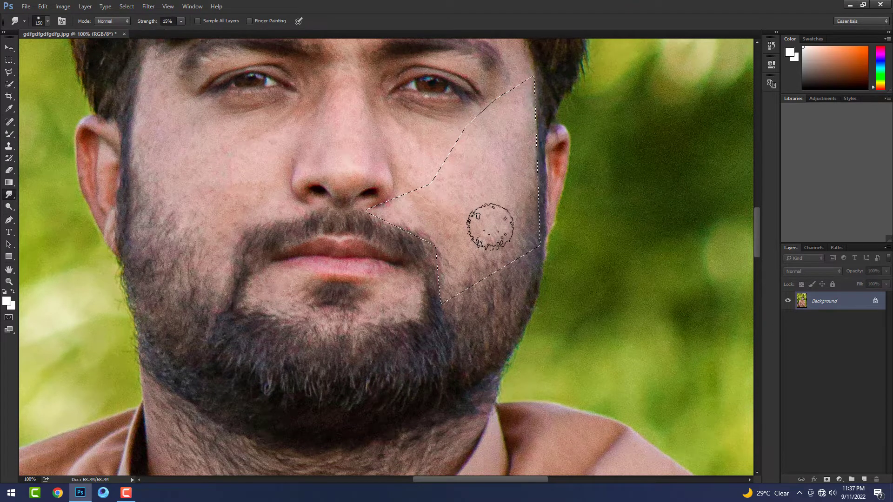
key(ctrl+d)
key(ctrl+z)
key(bracketright)
key(bracketright)
key(bracketright)
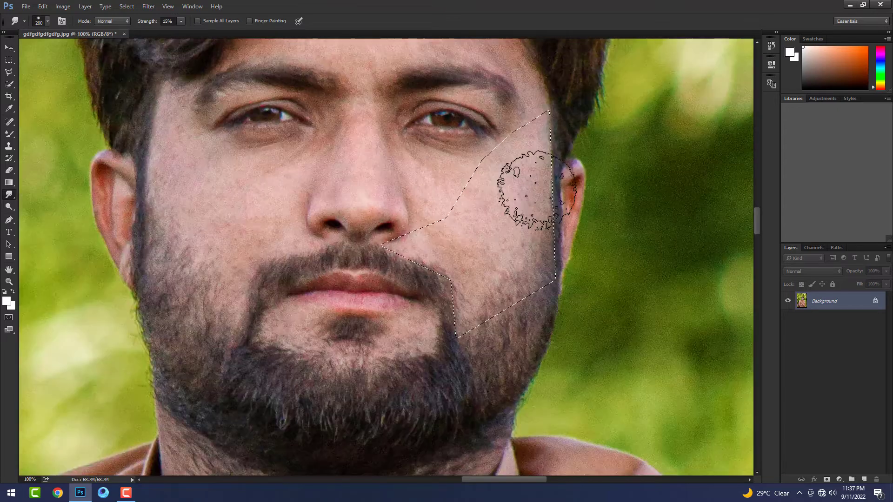
mouse_move(558, 163)
mouse_down()
mouse_move(559, 294)
mouse_move(414, 288)
mouse_up()
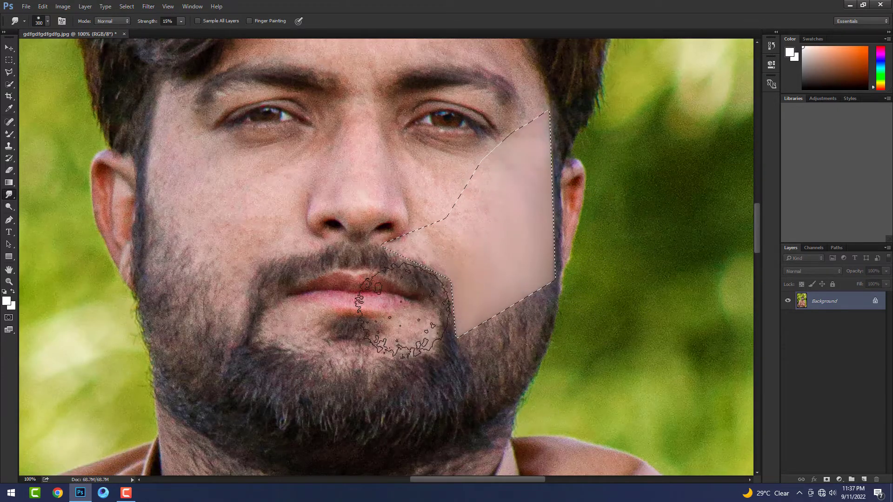
key(bracketright)
key(bracketright)
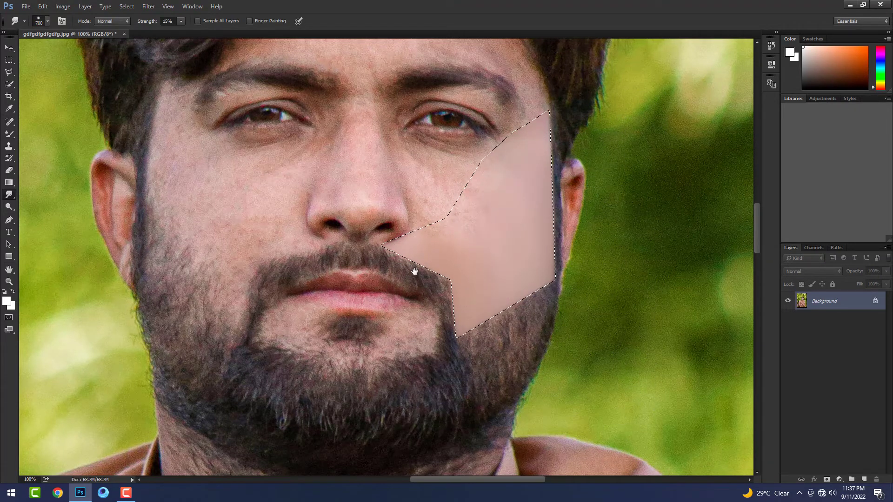
scroll(409, 265, down, 1)
key(bracketright)
key(bracketright)
key(bracketright)
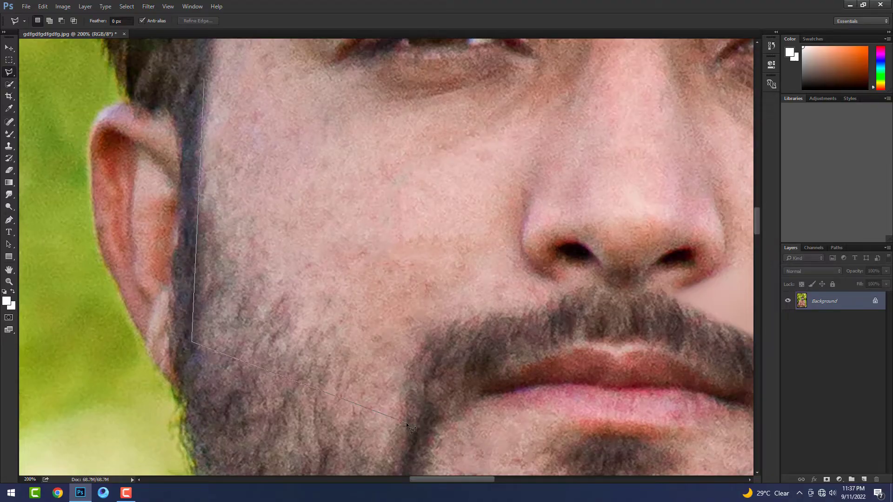
Outline the left cheek with the Polygonal Lasso and feather the selection
click(406, 422)
click(441, 336)
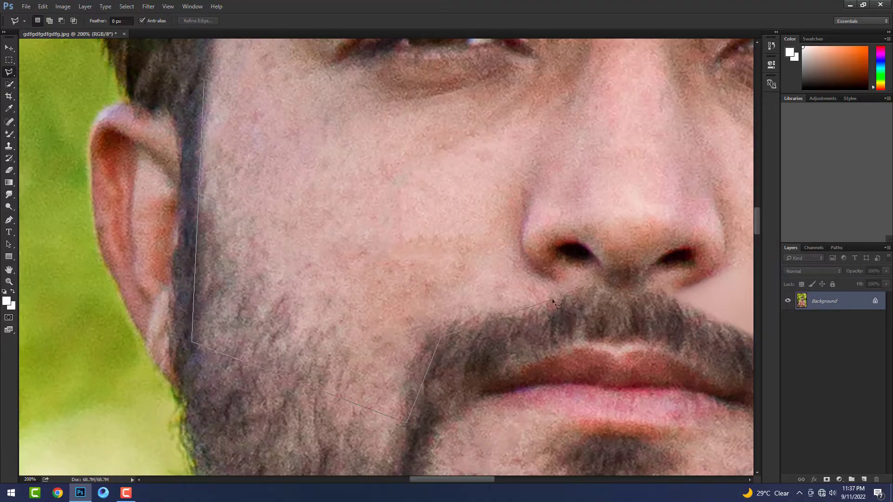
double_click(279, 60)
right_click(253, 138)
click(269, 172)
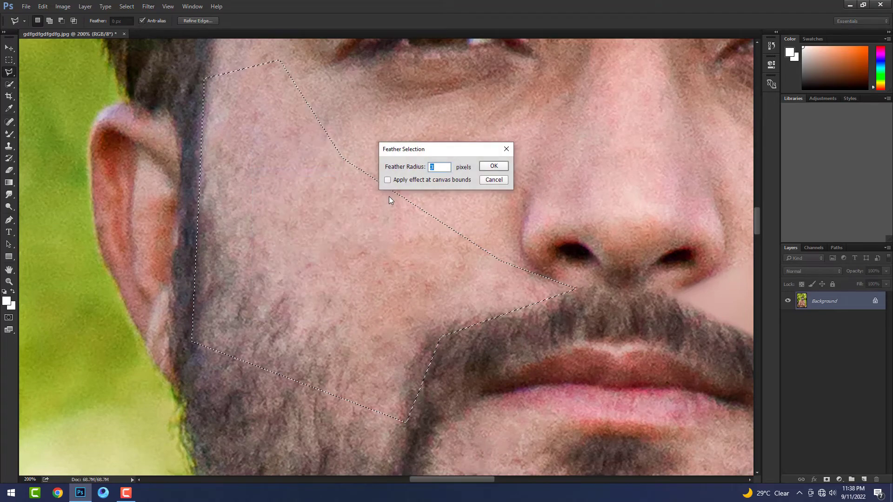
key(Return)
Smudge the left-cheek stubble into smooth skin with a resized Smudge brush
key(ctrl+minus)
key(shift+r)
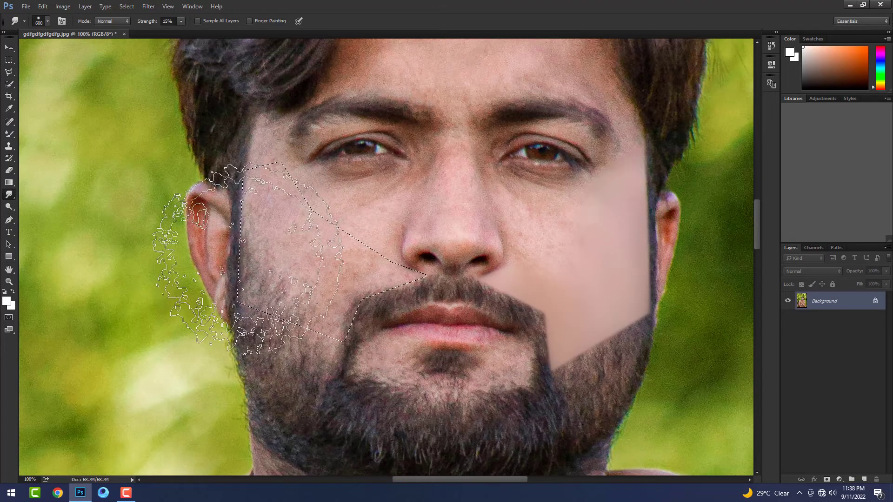
key(bracketleft)
mouse_move(249, 258)
mouse_down()
mouse_move(332, 308)
mouse_move(181, 314)
mouse_up()
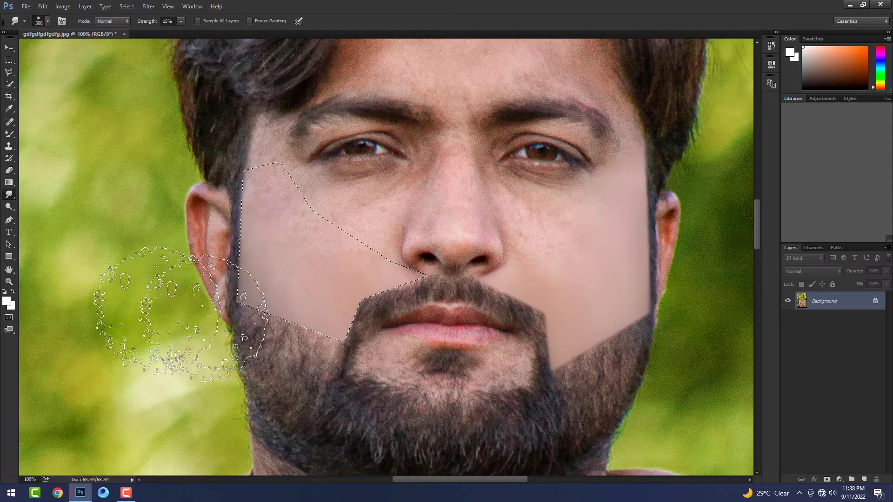
key(bracketright)
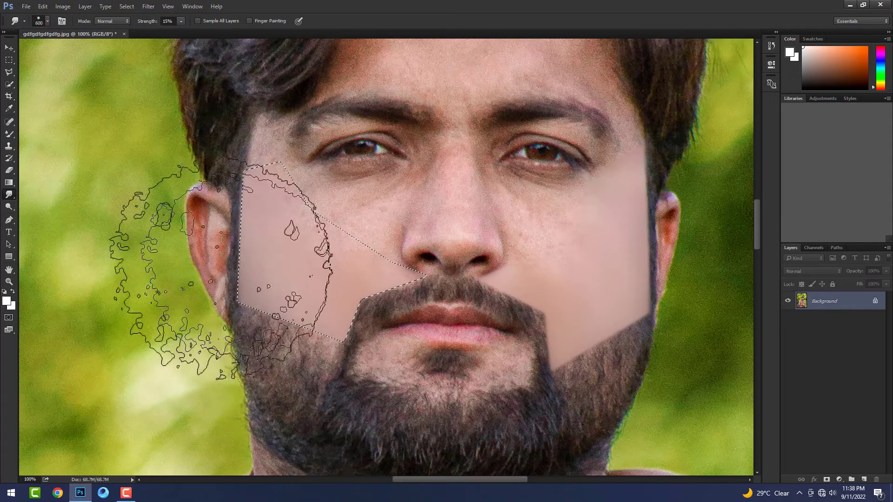
key(ctrl+minus)
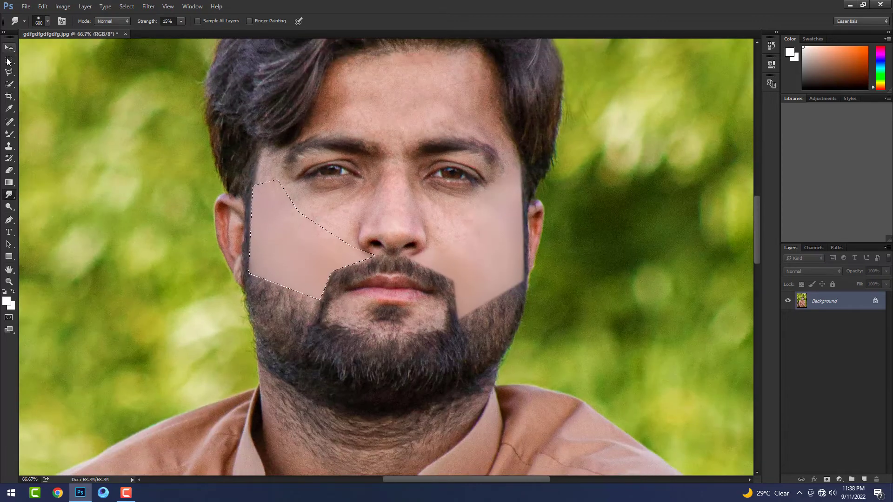
Deselect the cheek and zoom in on the mouth and chin with the Polygonal Lasso ready
click(9, 60)
key(ctrl+d)
ctrl+click(379, 317)
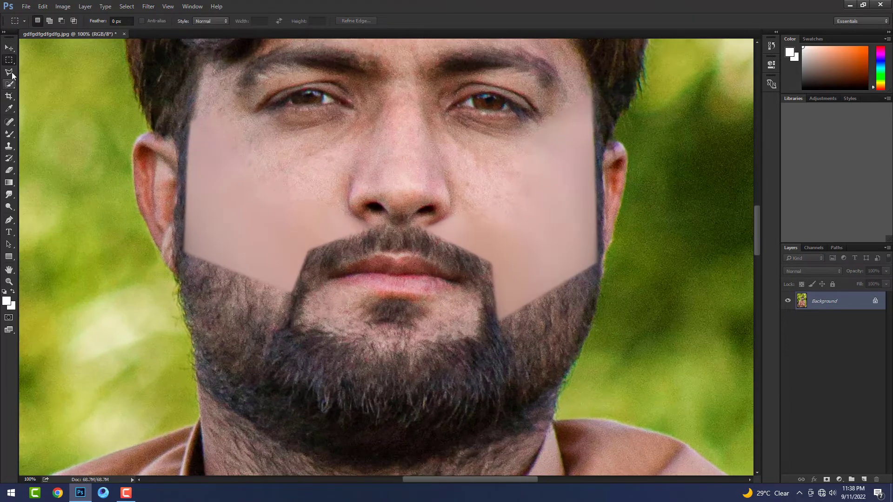
click(10, 72)
key(ctrl+plus)
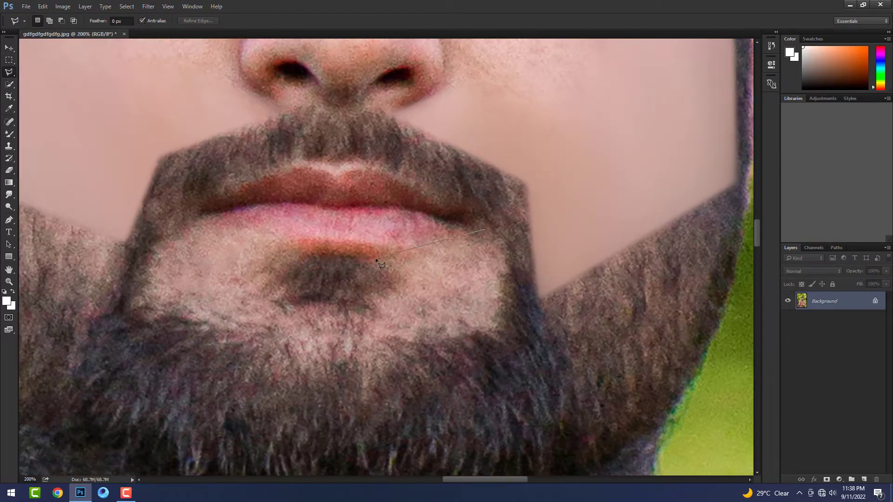
Outline both chin patches beside the lip strip and feather the selection
click(375, 258)
click(364, 359)
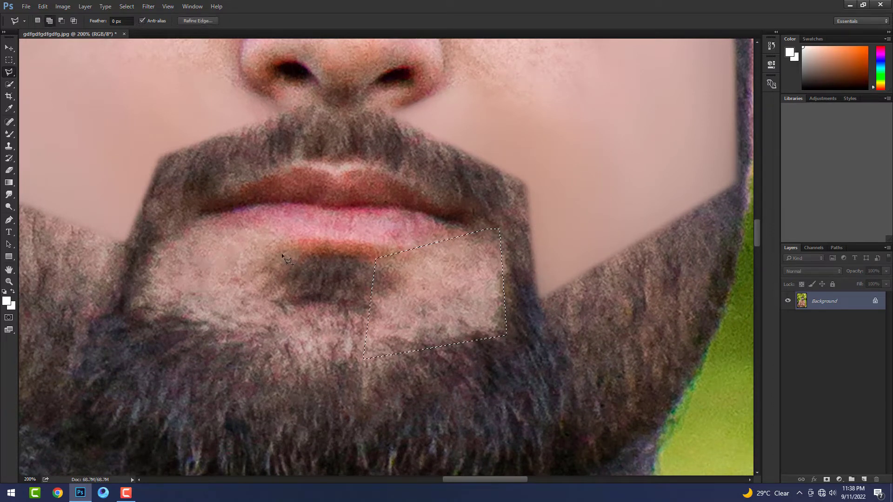
click(272, 353)
click(288, 246)
right_click(253, 255)
click(274, 279)
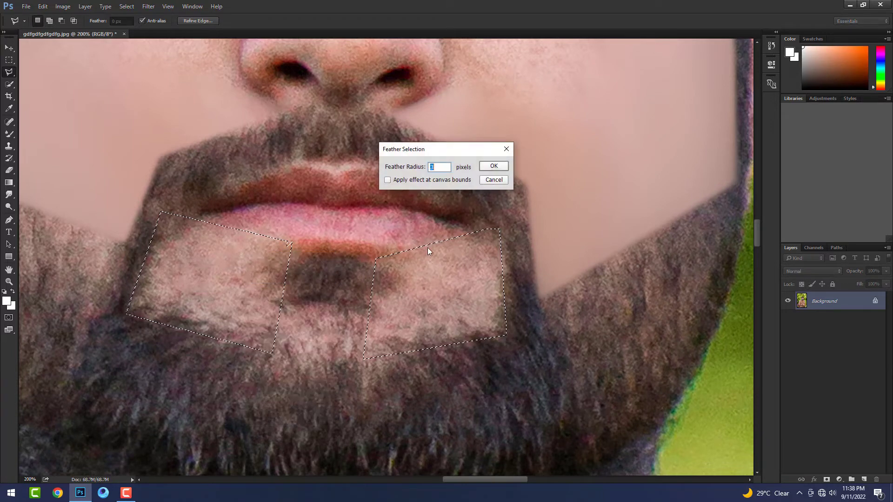
key(Return)
Smudge the left chin patch into clean skin
key(r)
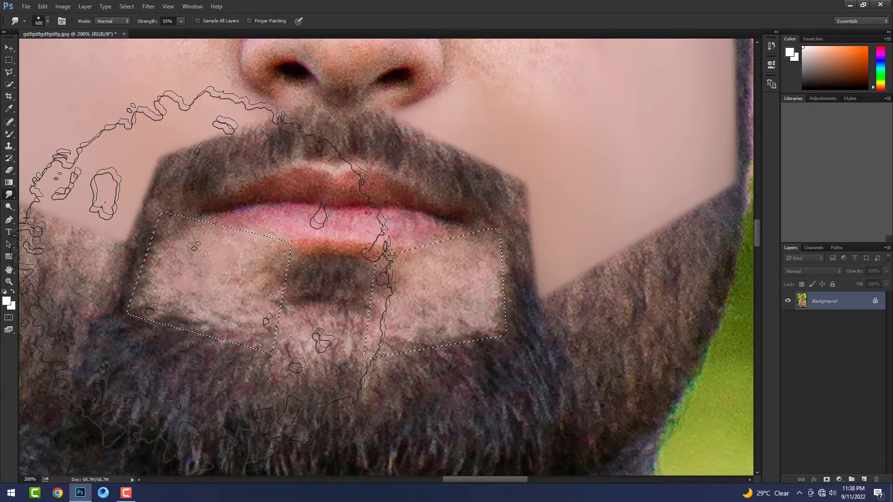
key(bracketleft)
key(bracketleft)
key(bracketleft)
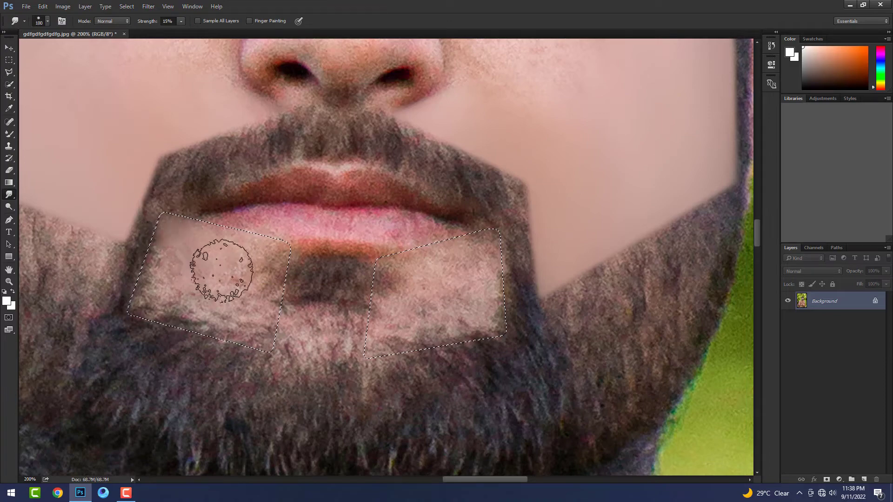
drag(222, 271, 149, 219)
key(bracketright)
key(bracketright)
key(bracketright)
key(bracketright)
key(bracketright)
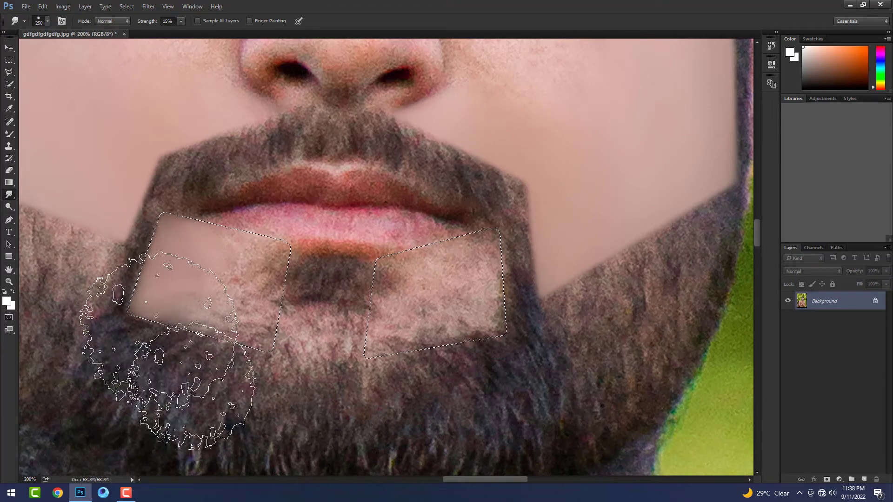
mouse_move(167, 351)
mouse_down()
mouse_move(200, 279)
mouse_move(223, 269)
mouse_move(259, 319)
mouse_move(181, 300)
mouse_up()
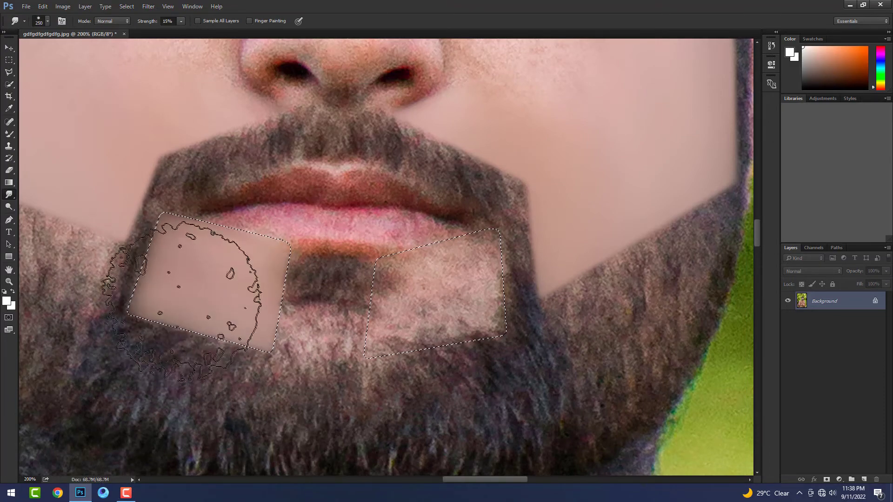
Smudge the right chin patch into clean skin, leaving a sculpted goatee
key(bracketleft)
key(bracketleft)
drag(488, 358, 418, 279)
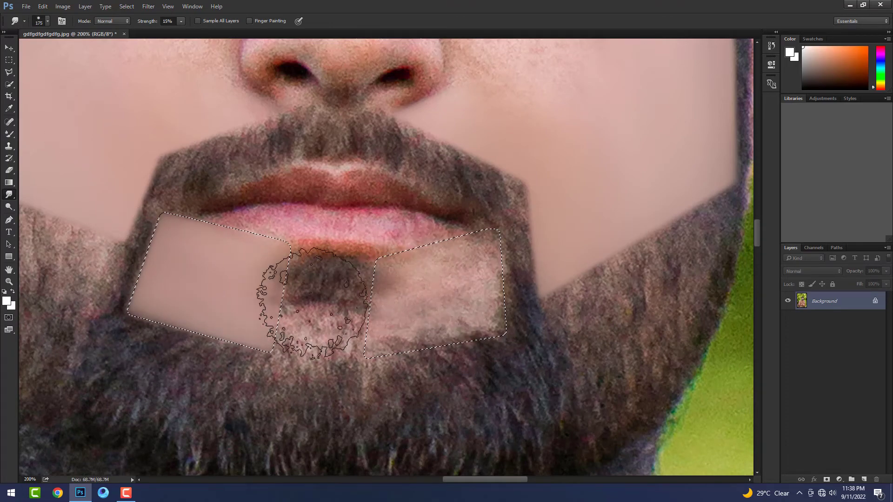
mouse_move(312, 302)
mouse_down()
mouse_move(409, 300)
mouse_move(439, 289)
mouse_up()
key(bracketright)
drag(549, 230, 500, 360)
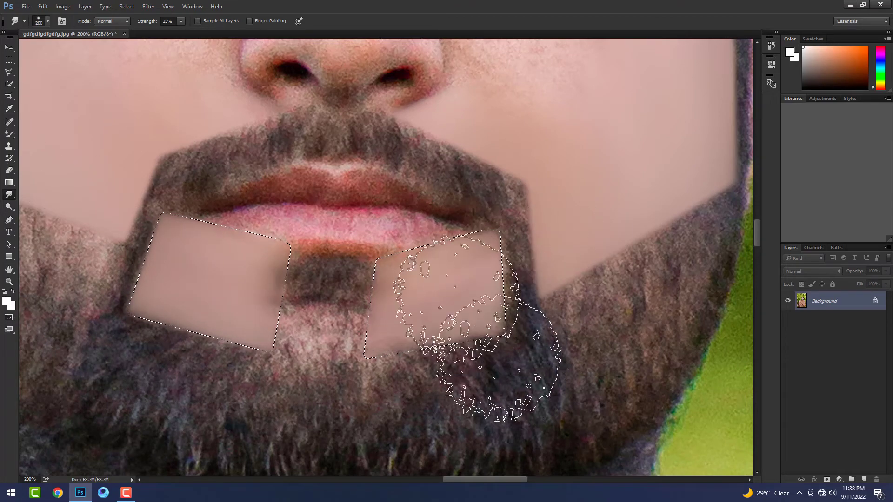
drag(477, 328, 419, 299)
key(bracketright)
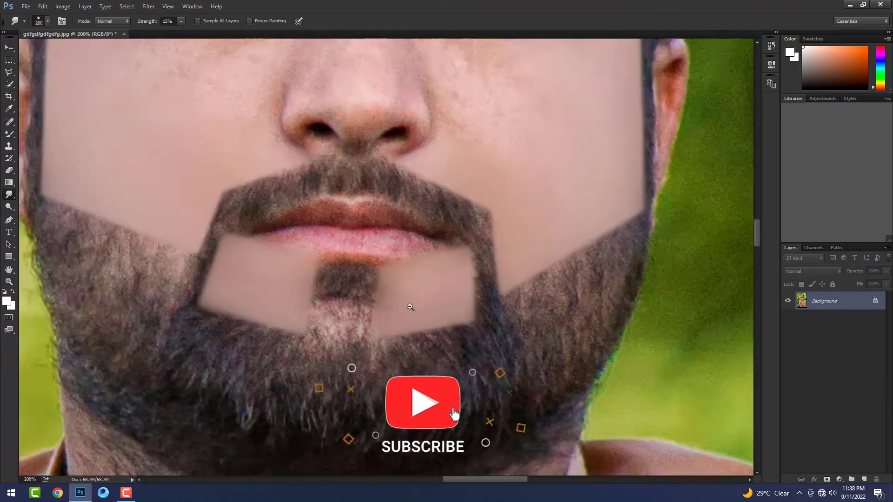
alt+click(410, 307)
alt+click(410, 307)
Duplicate the photo onto Layer 1 and pick the Polygonal Lasso with the beard zoomed in
key(m)
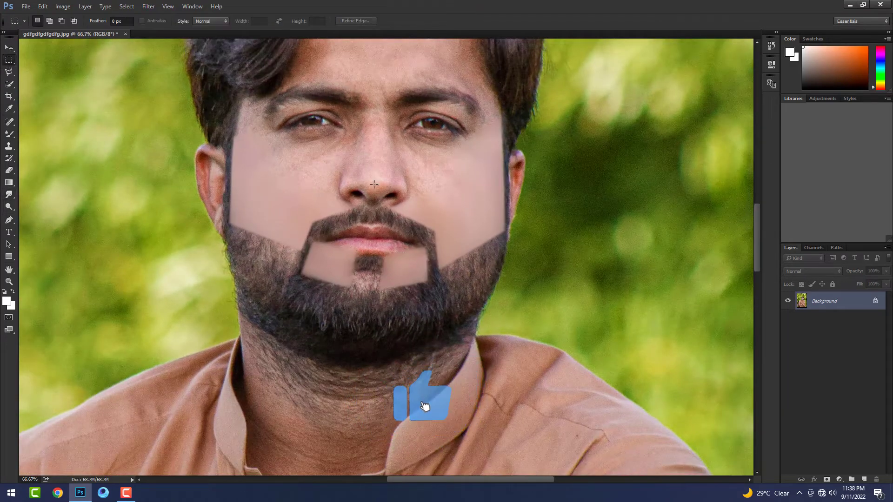
key(ctrl+plus)
scroll(374, 184, down, 3)
key(ctrl+j)
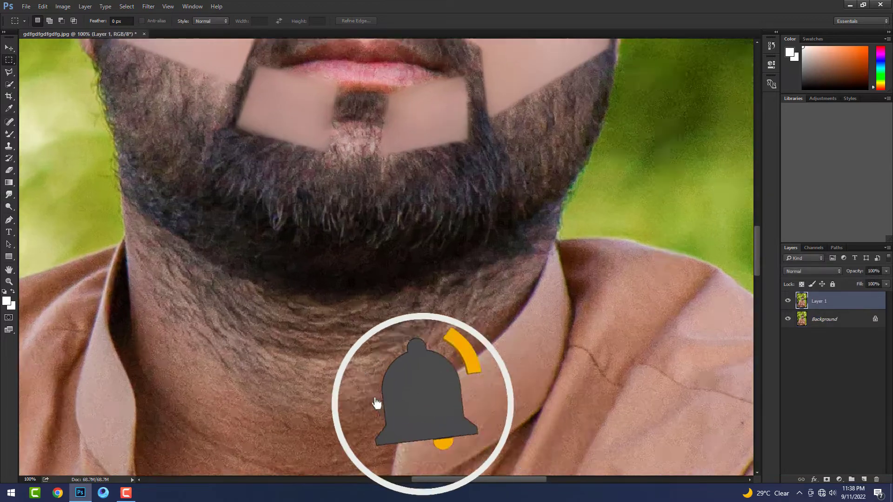
key(ctrl+plus)
key(l)
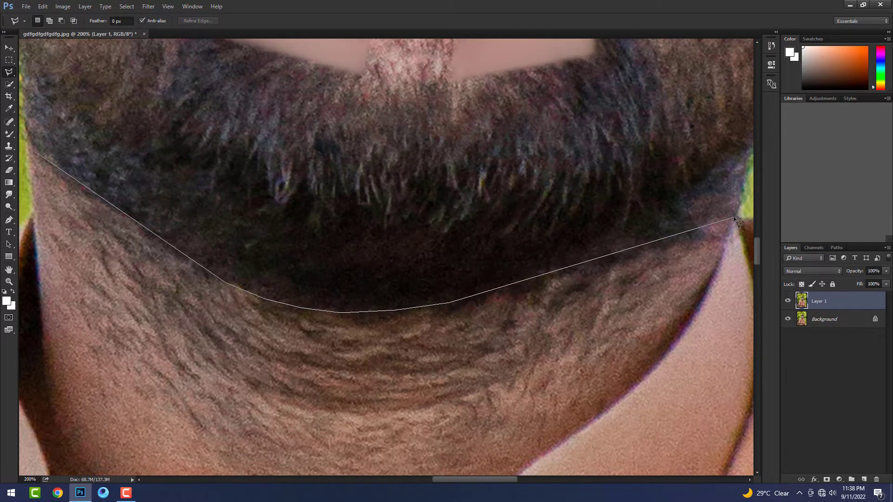
Trace a closed outline around the neck between the beard's lower edge and the collar
drag(645, 363, 723, 155)
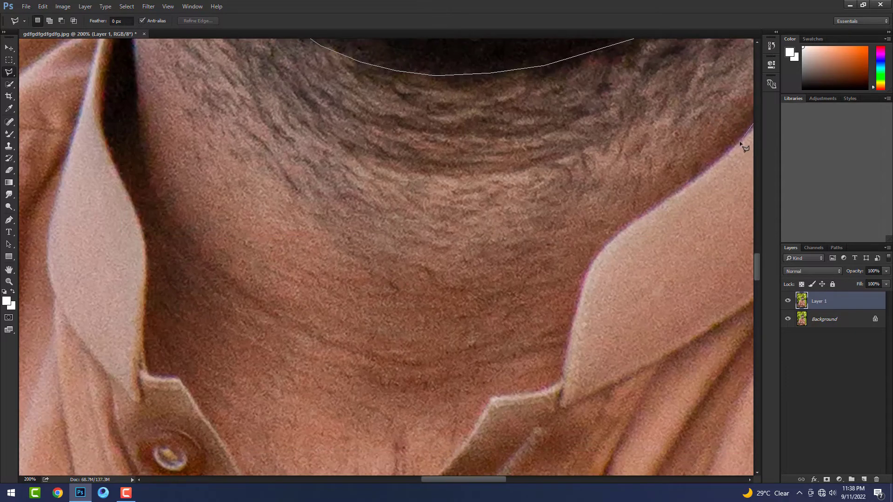
drag(586, 213, 514, 192)
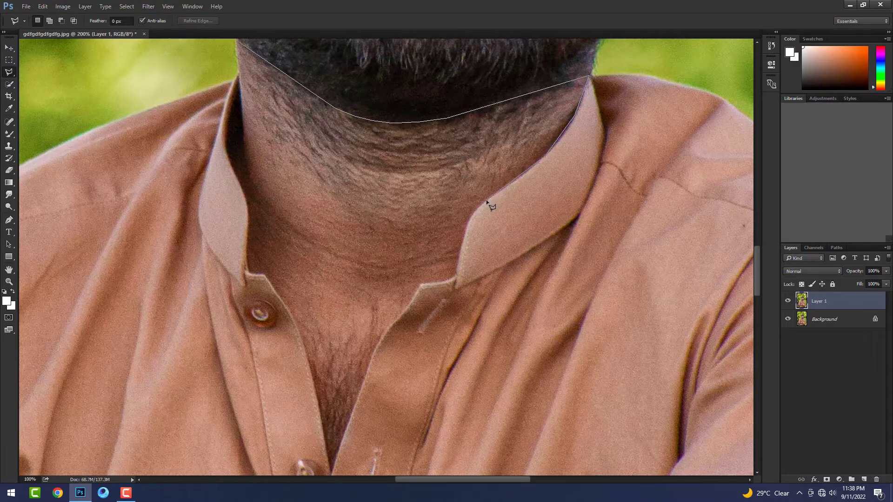
ctrl+click(466, 217)
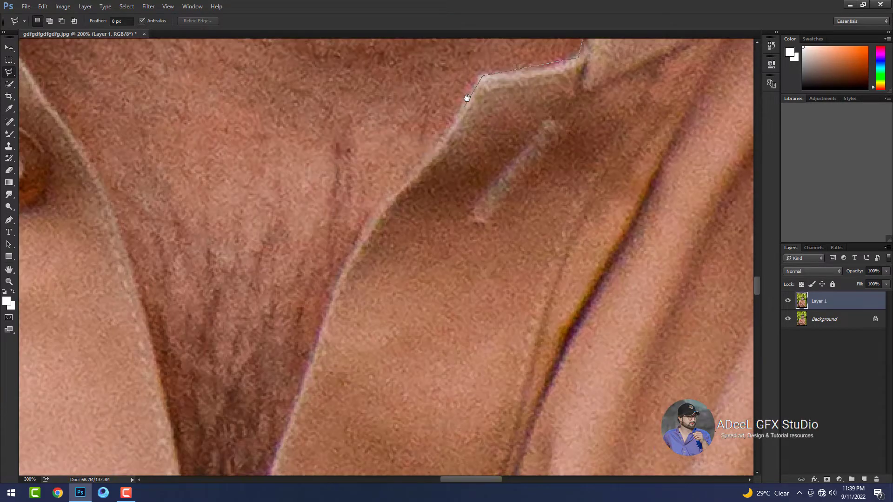
click(483, 77)
click(427, 157)
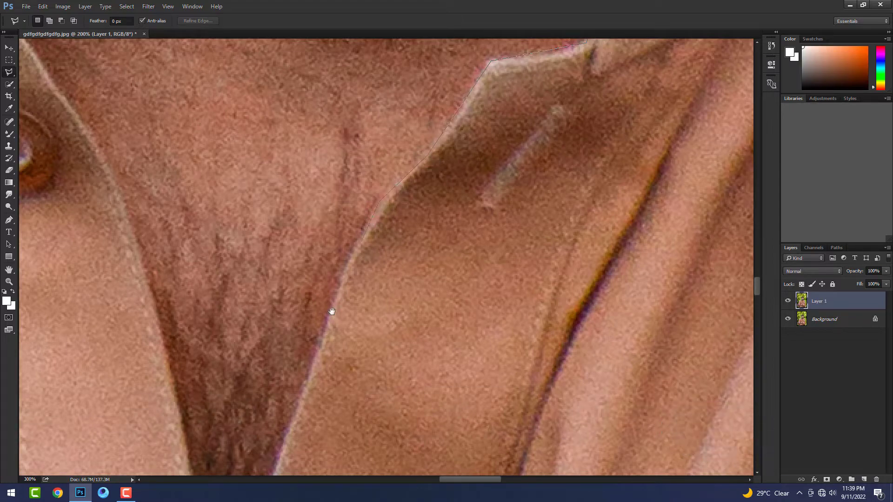
drag(332, 311, 386, 127)
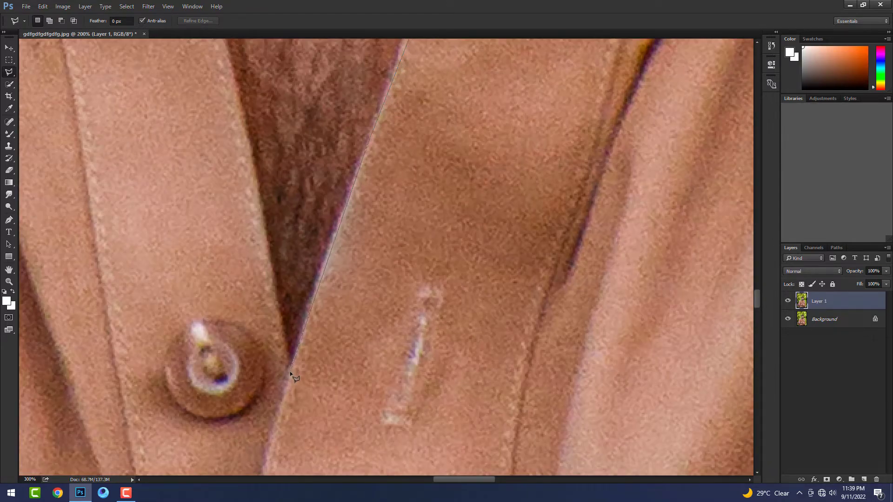
drag(243, 75, 372, 338)
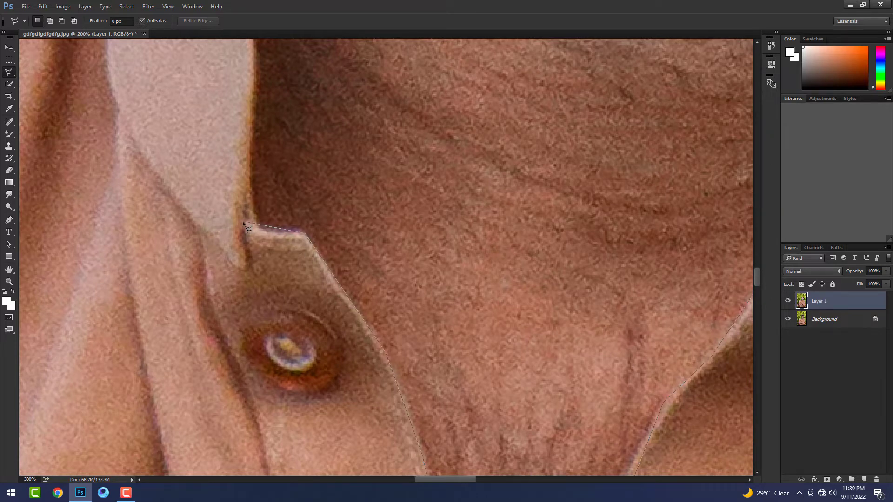
drag(241, 121, 324, 278)
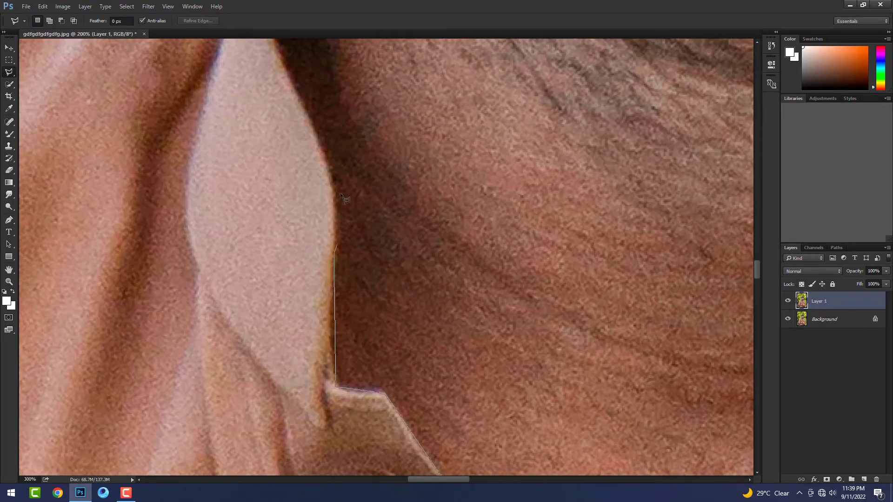
drag(341, 195, 353, 266)
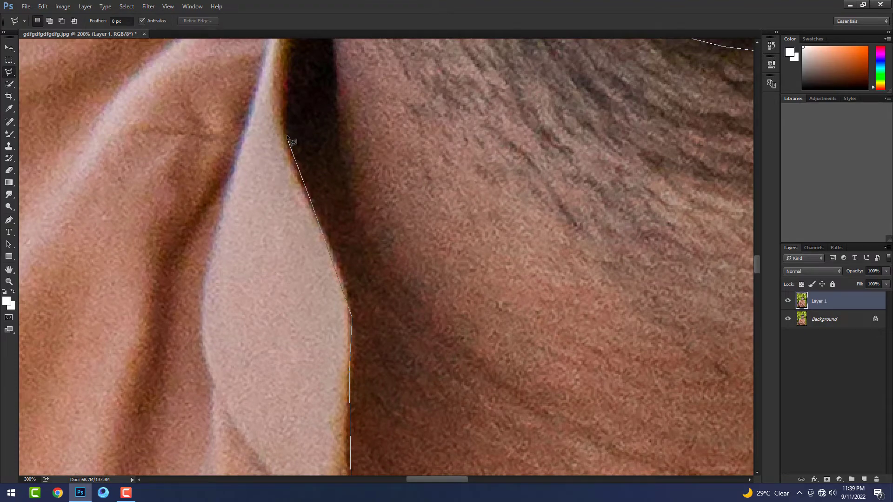
drag(292, 141, 292, 372)
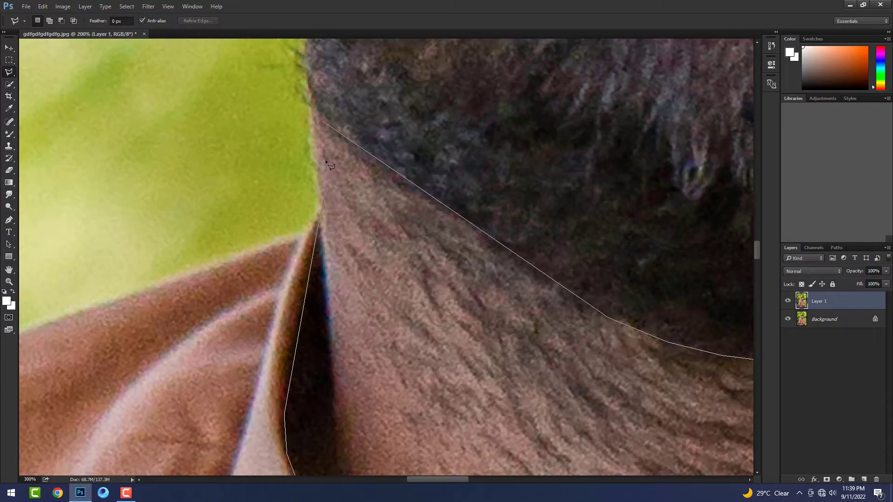
click(316, 122)
key(ctrl+minus)
key(ctrl+minus)
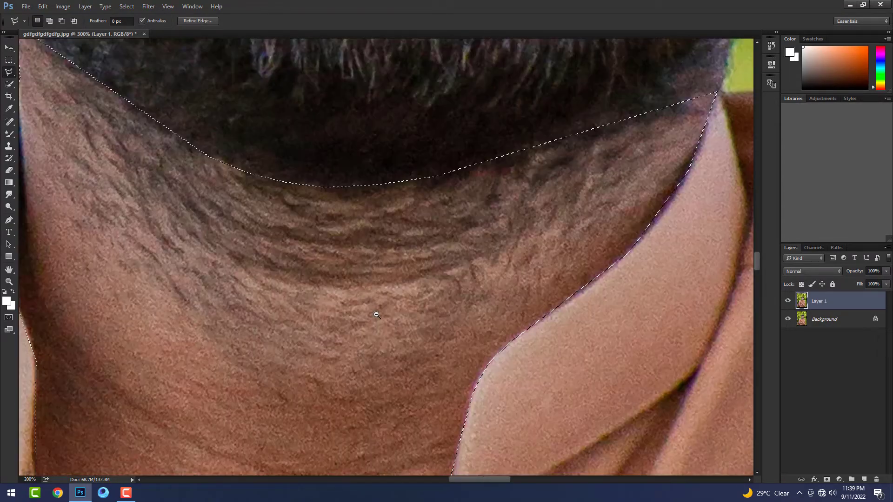
Feather the neck selection by 4 pixels
right_click(327, 298)
click(353, 327)
text(4)
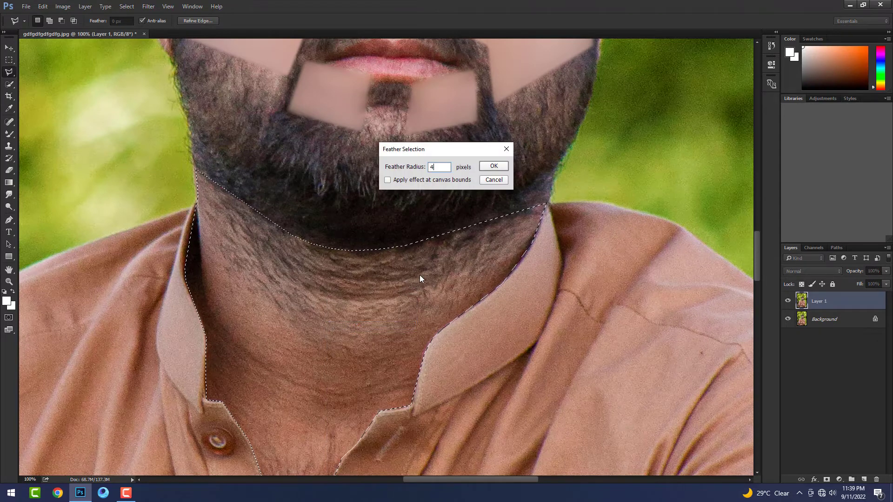
key(Return)
Smudge the left and right neck stubble into smooth skin
key(r)
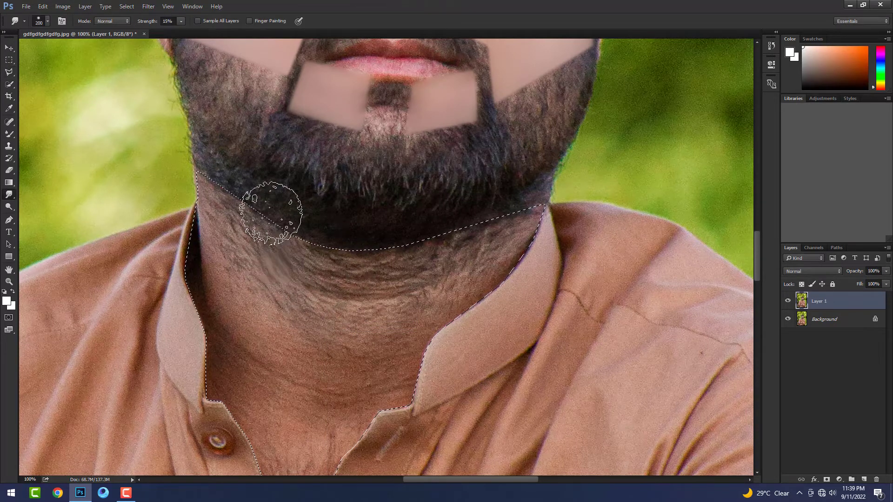
key(bracketright)
key(bracketright)
key(bracketright)
mouse_move(259, 199)
mouse_down()
mouse_move(328, 310)
mouse_move(285, 249)
mouse_move(249, 244)
mouse_up()
key(bracketright)
key(bracketright)
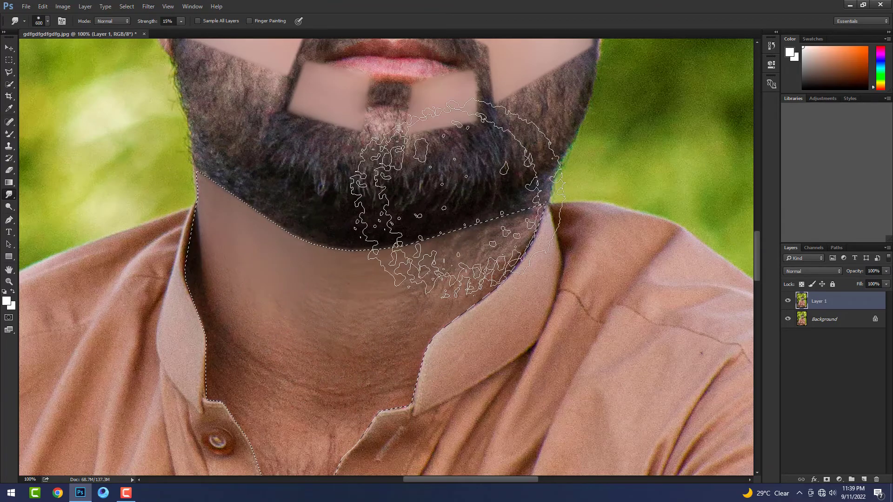
key(bracketleft)
mouse_move(457, 197)
mouse_down()
mouse_move(522, 216)
mouse_move(413, 282)
mouse_up()
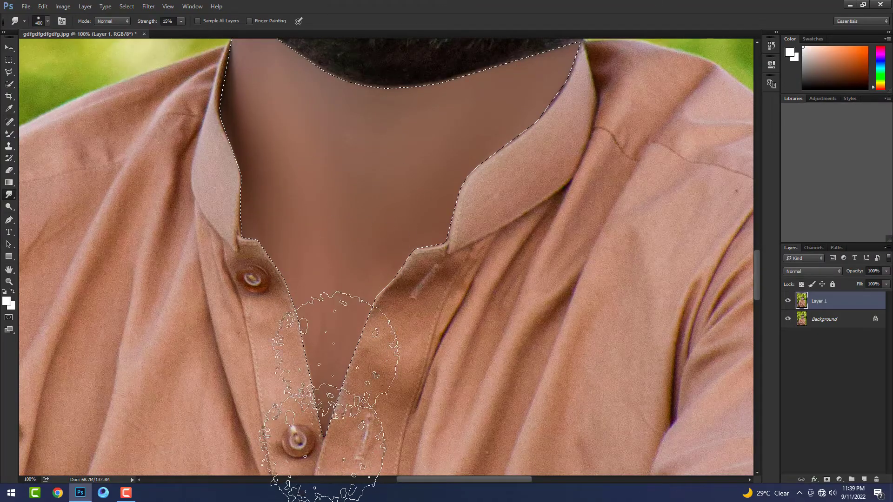
Keep smoothing the neck with a resized brush, then zoom out to the whole figure
key(ctrl+minus)
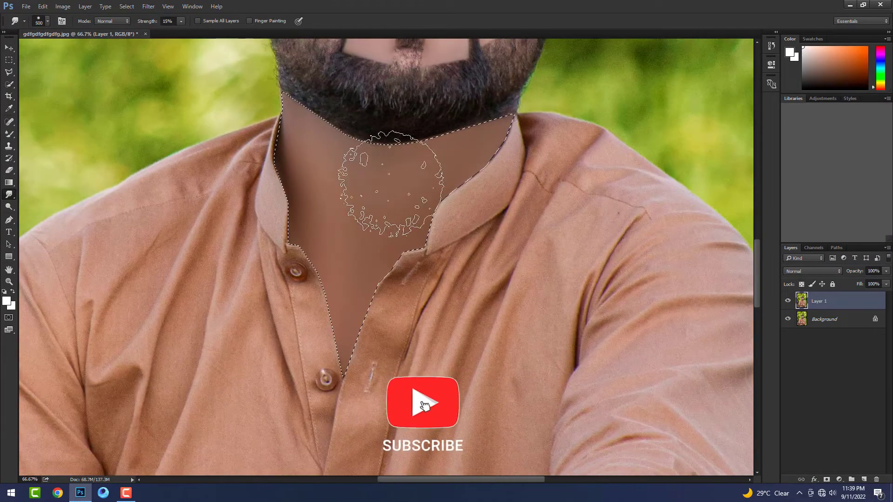
key(bracketright)
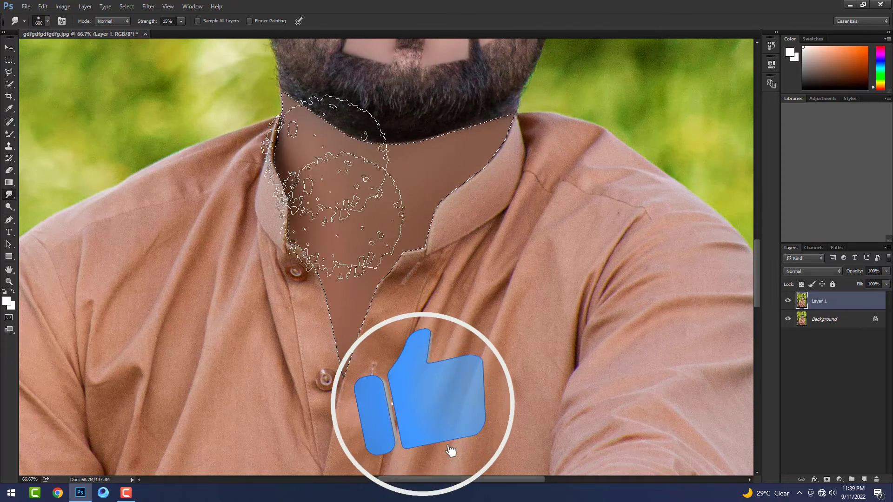
drag(335, 191, 350, 300)
key(bracketleft)
key(bracketleft)
key(bracketleft)
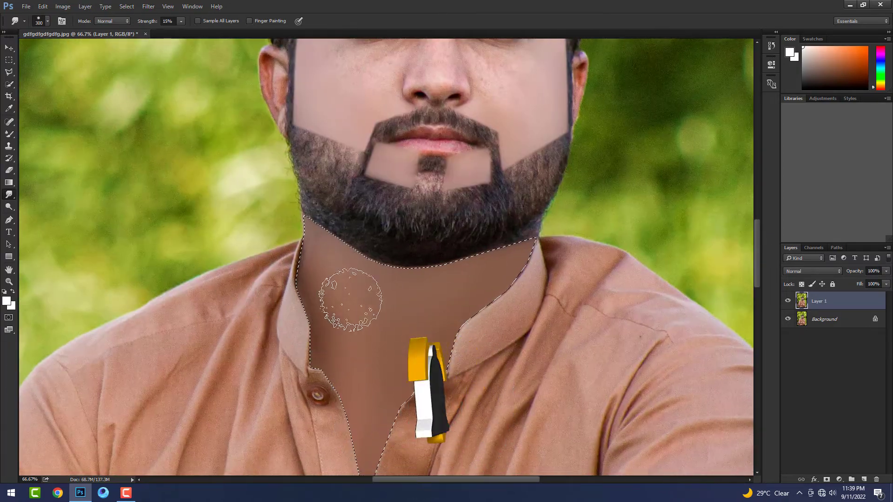
key(bracketright)
key(bracketright)
key(ctrl+minus)
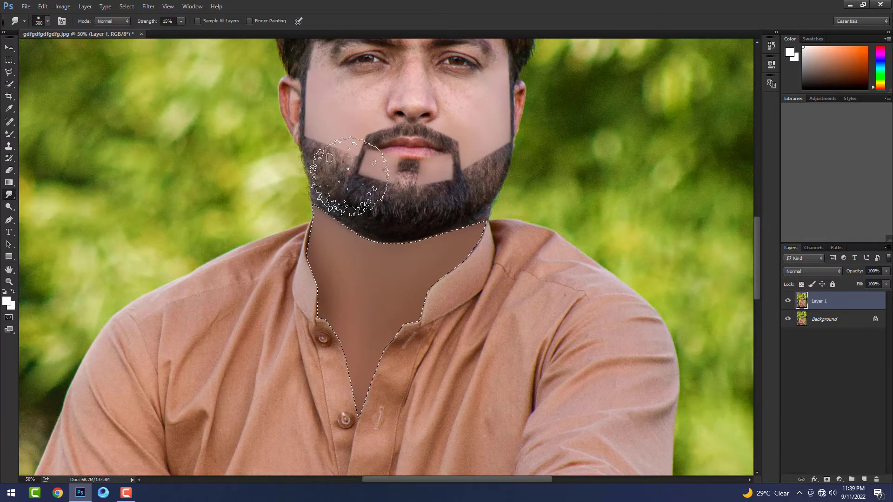
key(ctrl+minus)
key(ctrl+minus)
Feather the neck selection by 1 pixel
key(m)
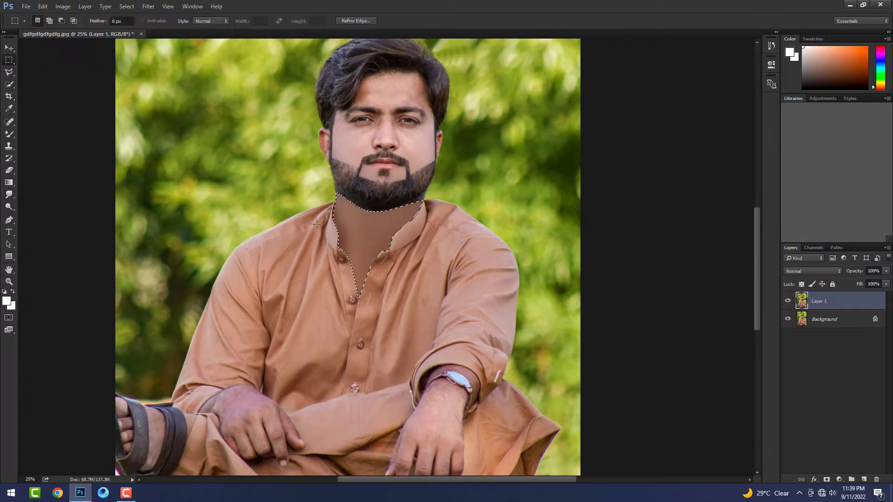
right_click(370, 255)
click(379, 263)
key(Return)
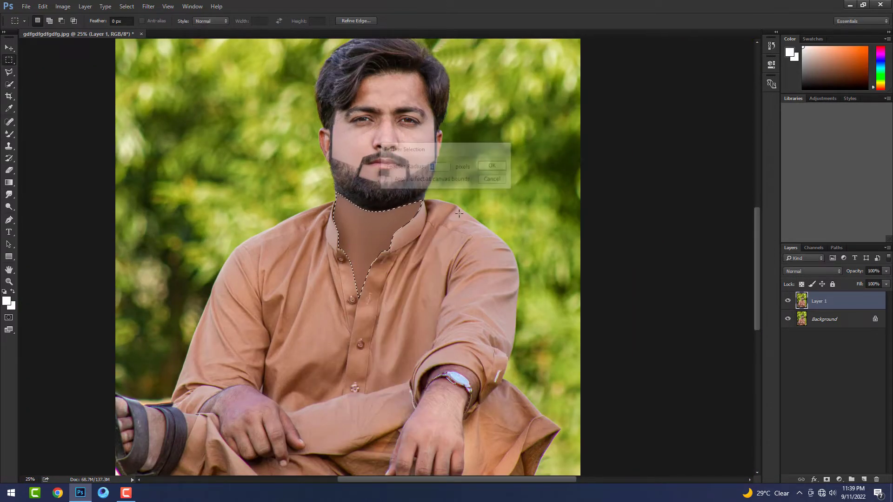
right_click(361, 230)
click(396, 257)
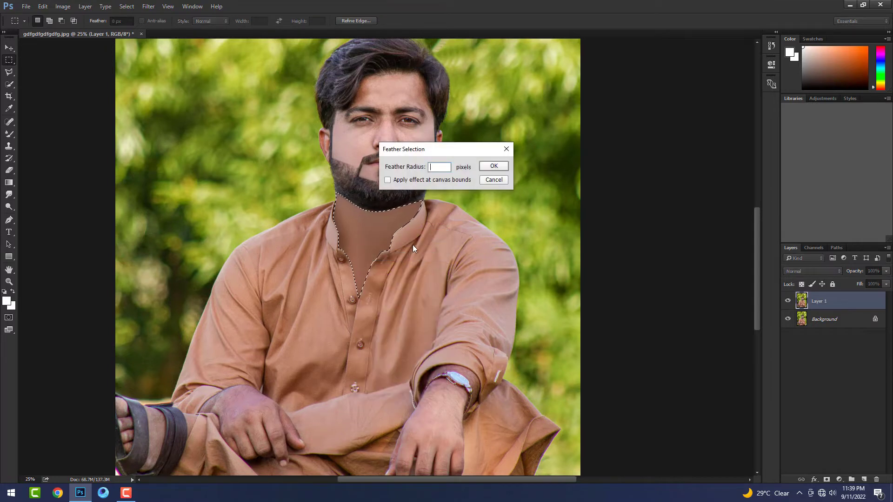
text(1)
key(Return)
Brighten the neck with Levels, white input lowered to 230
key(ctrl+l)
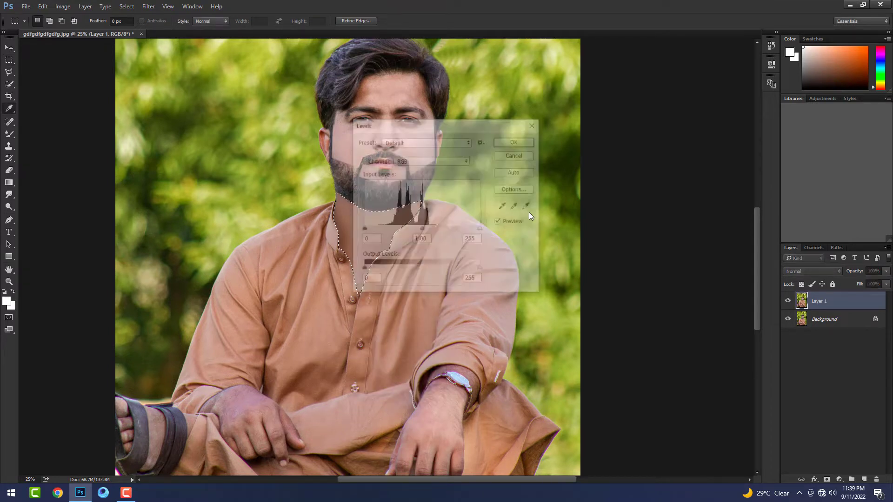
drag(469, 229, 403, 230)
text(230)
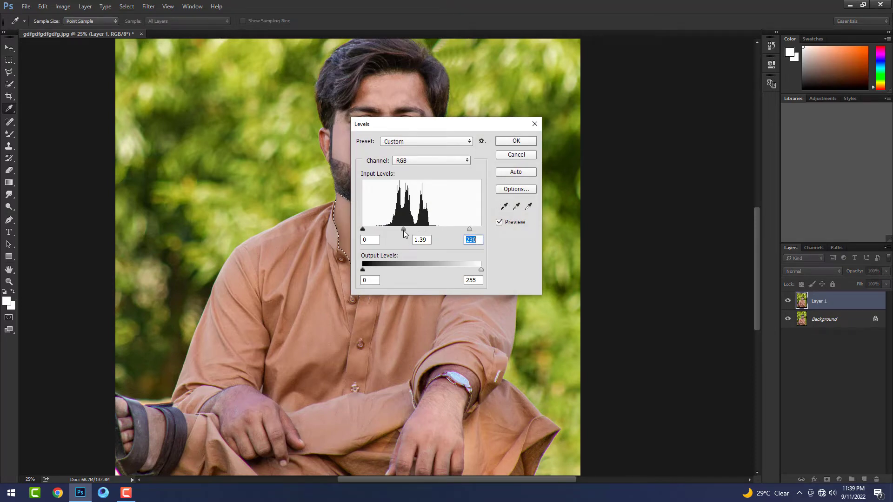
key(Return)
key(m)
alt+click(370, 170)
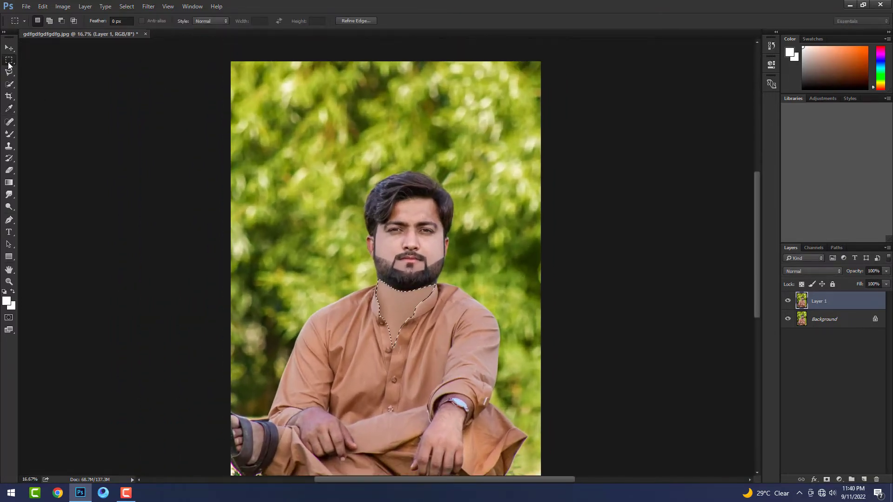
Deselect the neck and merge all layers into one
key(ctrl+d)
alt+click(405, 227)
key(ctrl+e)
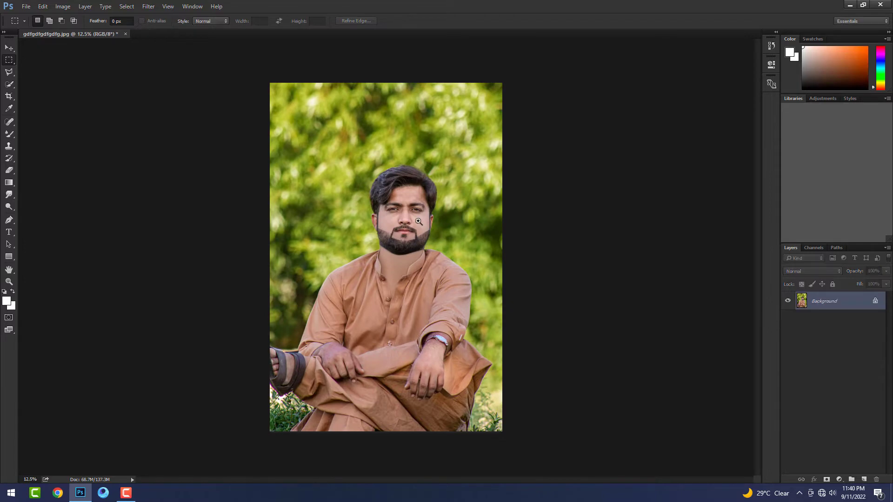
ctrl+click(403, 226)
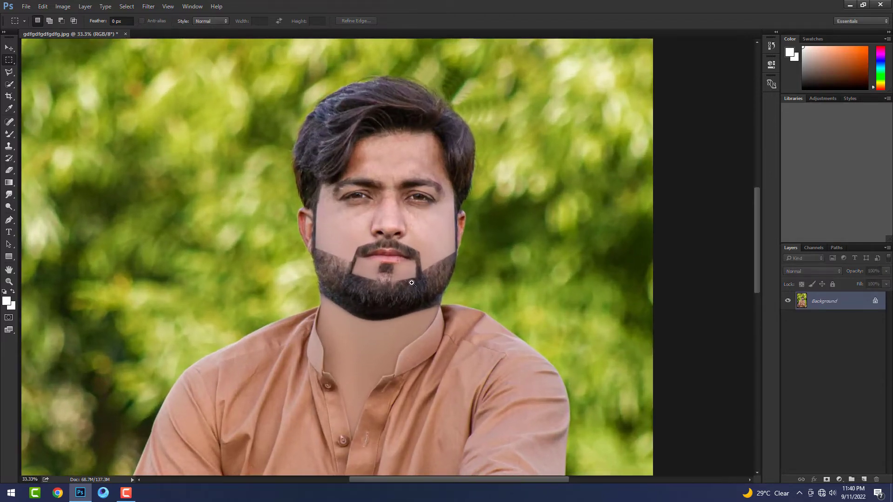
ctrl+click(393, 286)
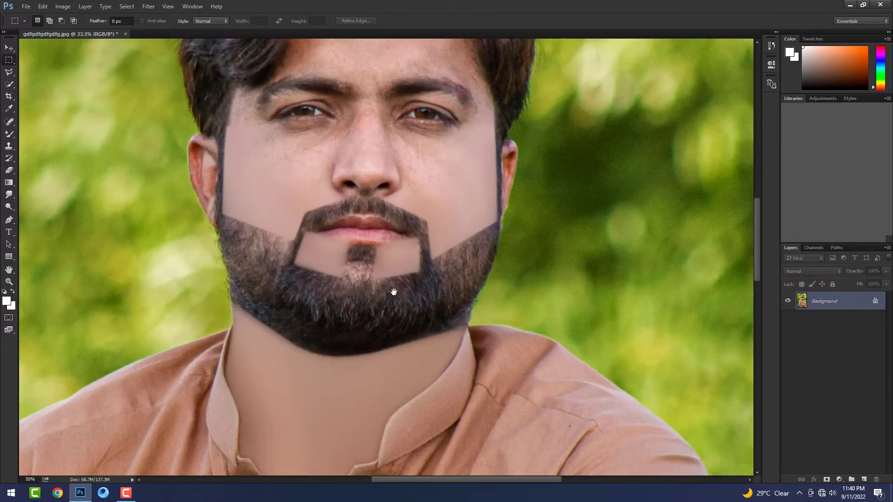
Push the beard's lower edge around the chin with Liquify's Forward Warp and apply it
key(ctrl+shift+x)
ctrl+click(370, 272)
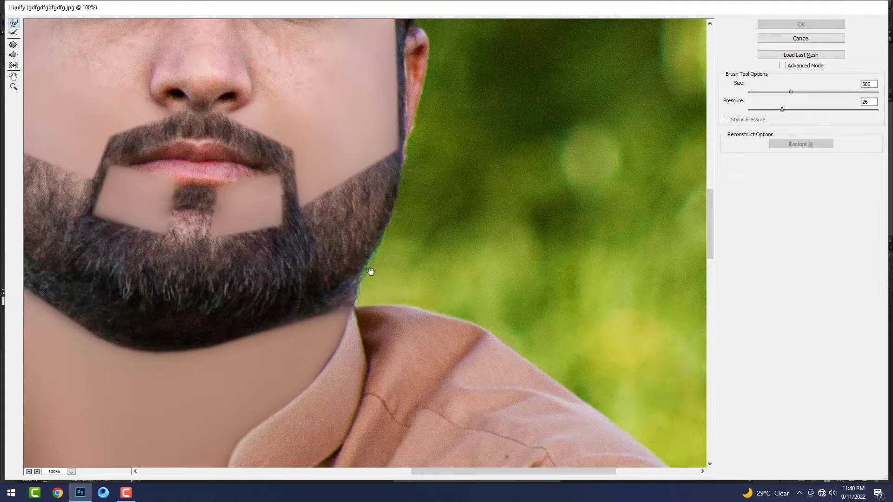
drag(370, 272, 445, 245)
key(bracketleft)
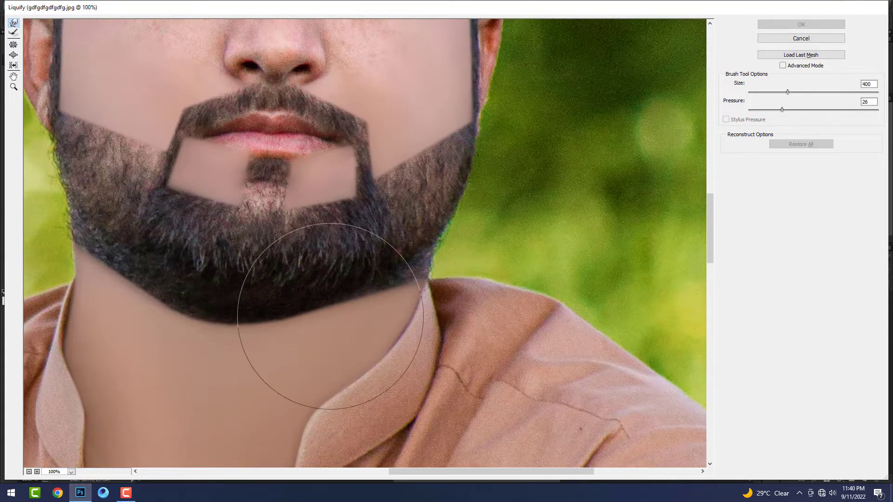
drag(329, 319, 360, 310)
key(bracketleft)
key(bracketleft)
drag(299, 319, 268, 328)
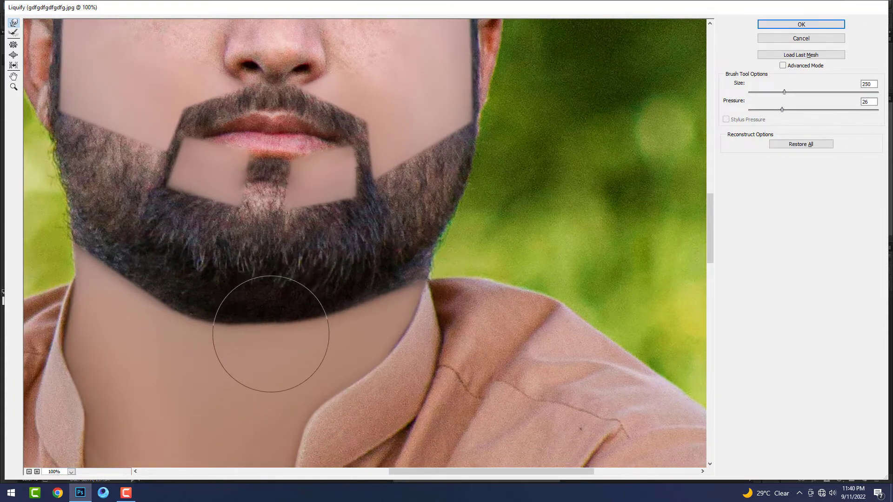
key(bracketright)
key(bracketright)
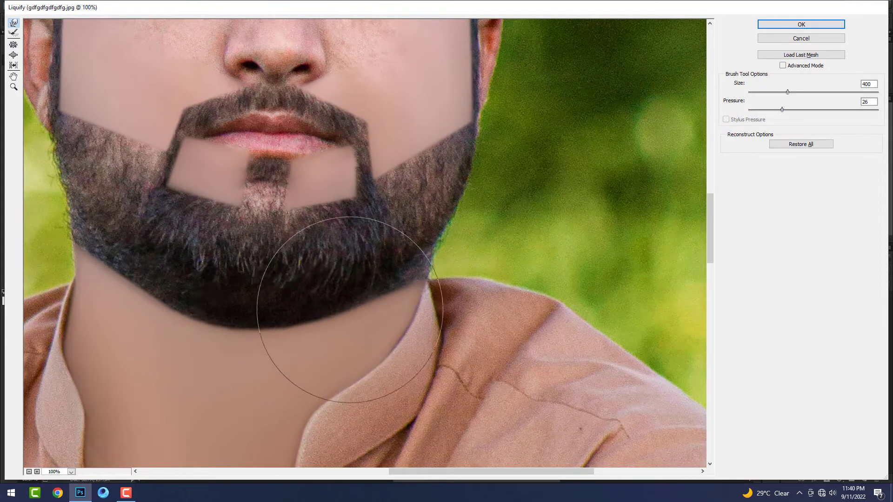
key(bracketleft)
key(bracketleft)
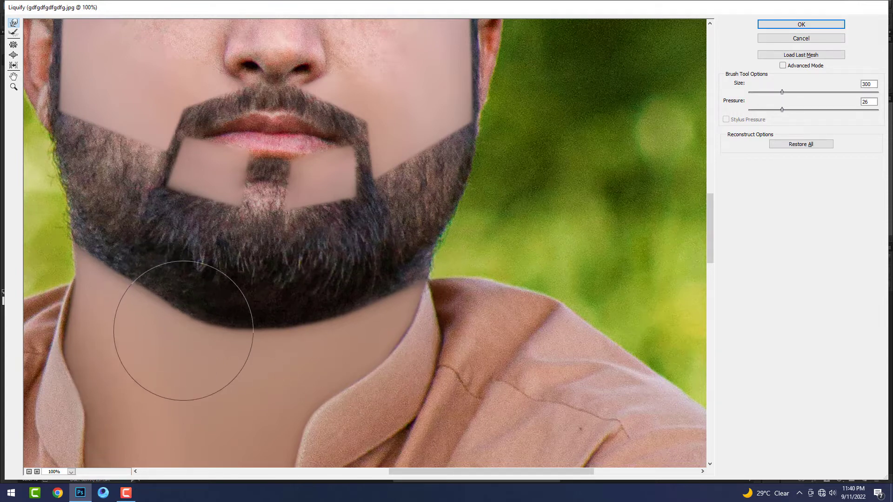
key(Return)
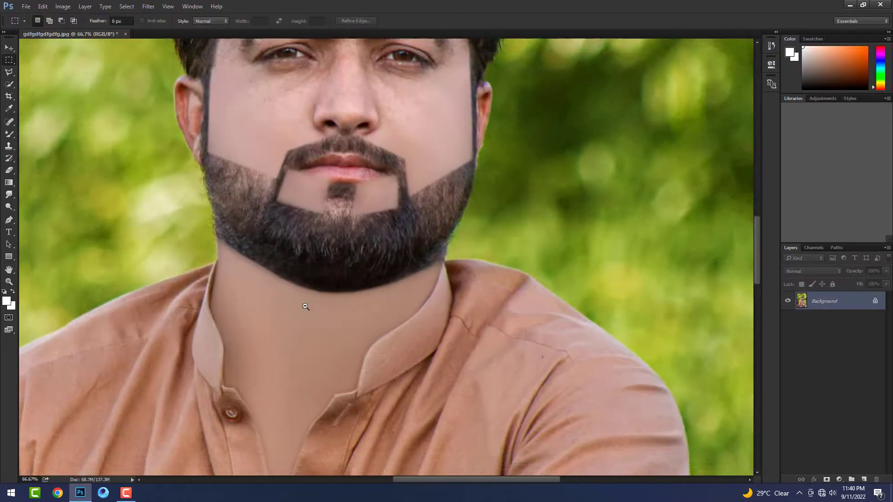
Reshape the hair outline at the top of the head and duplicate the image onto Layer 1
key(ctrl+minus)
key(ctrl+minus)
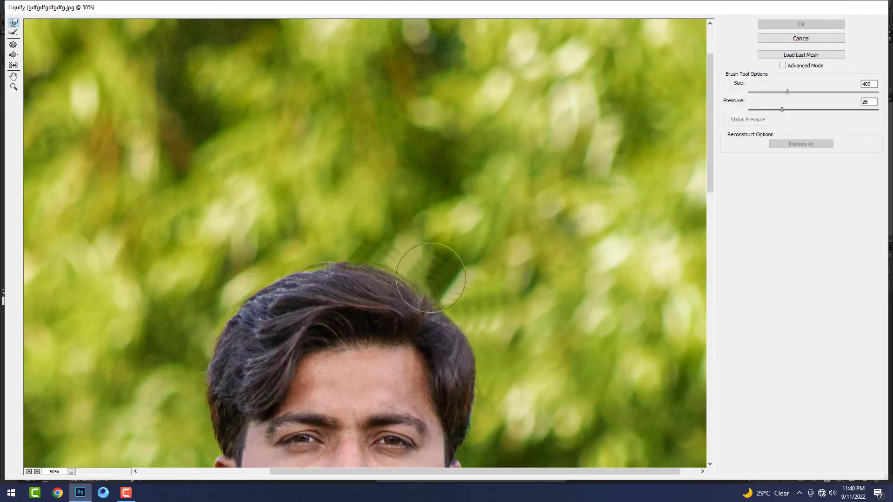
drag(428, 300, 441, 299)
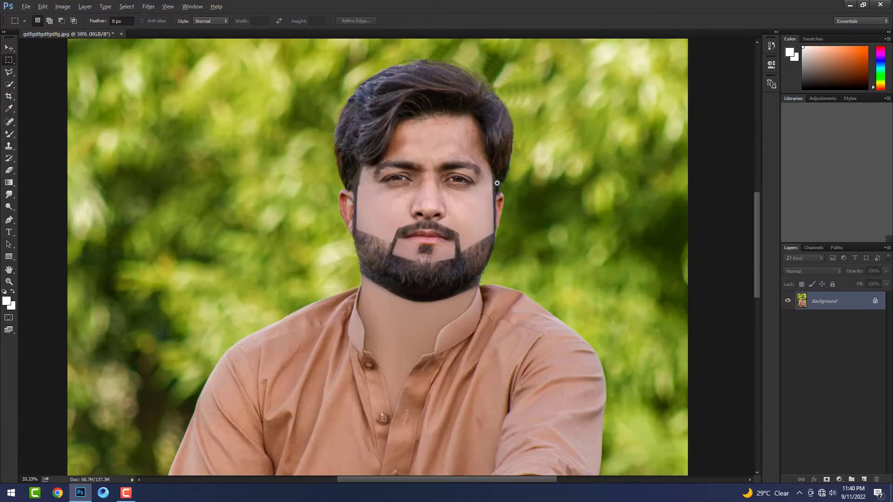
ctrl+click(497, 183)
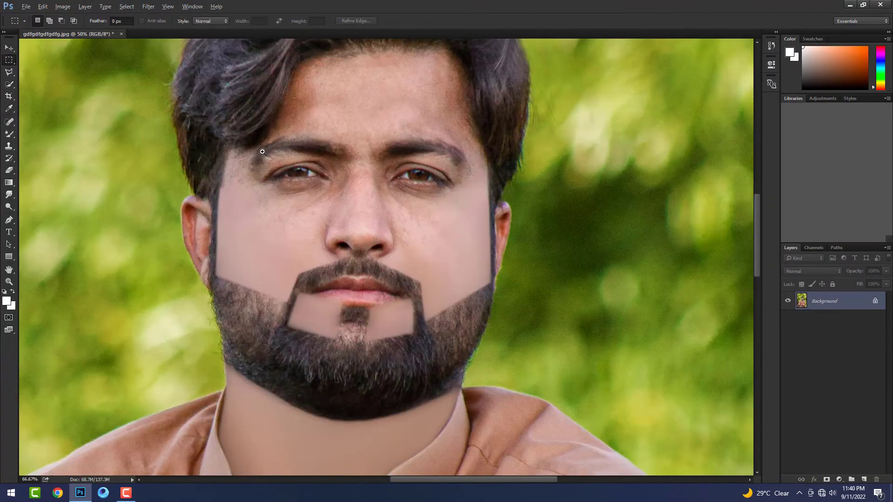
key(ctrl+j)
Add a black mask hiding Layer 1's Levels brightening and set a smaller eraser brush
key(ctrl+l)
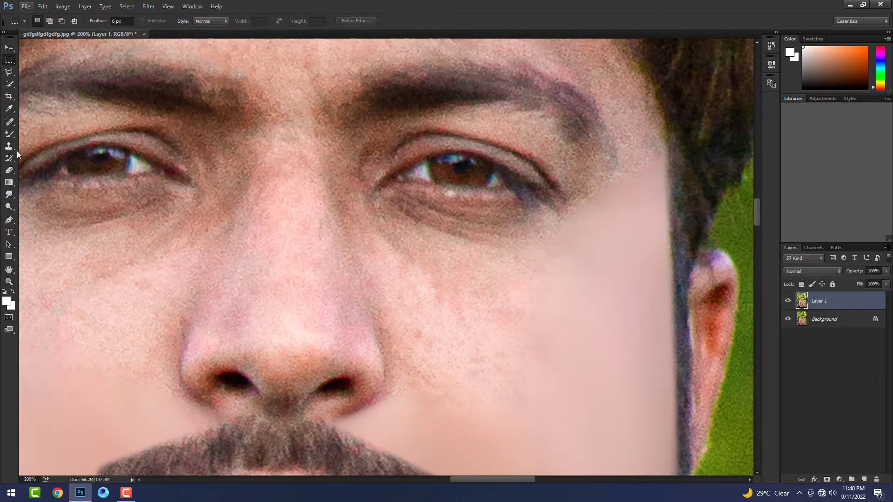
alt+click(826, 479)
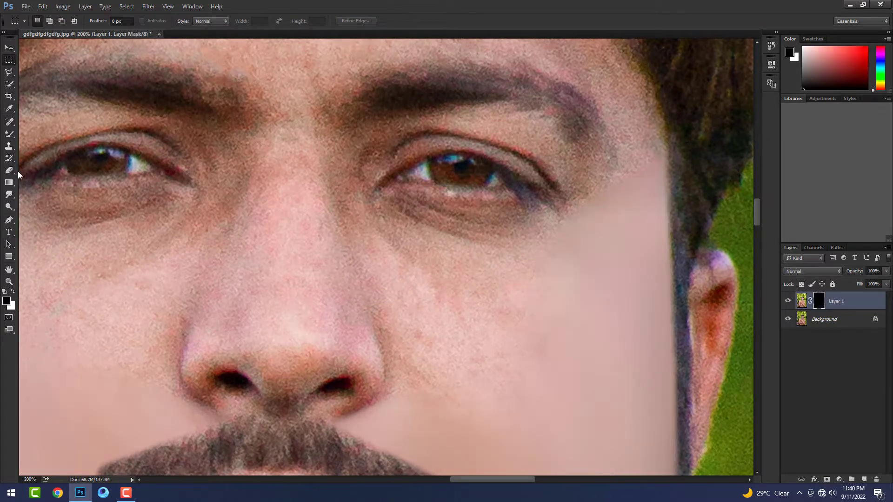
key(e)
key(bracketleft)
key(bracketleft)
key(bracketleft)
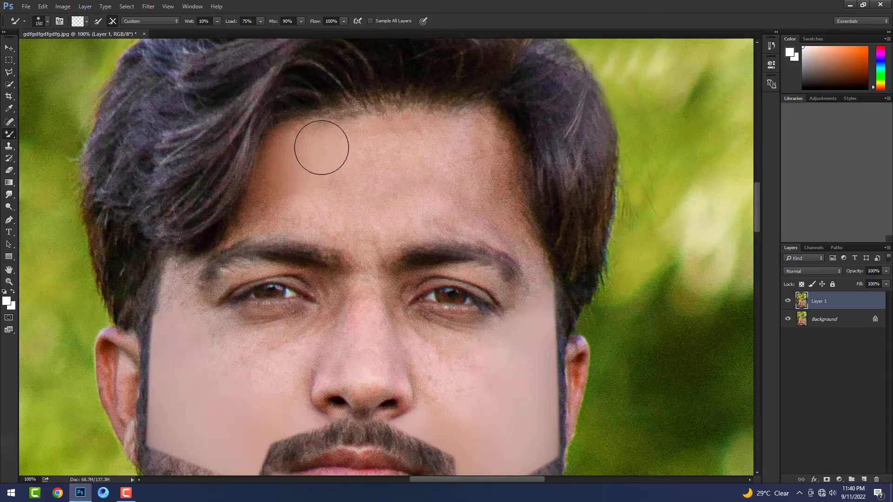
Blend the forehead, right cheek and speckled left cheek smooth with the Mixer Brush
key(bracketright)
mouse_move(439, 143)
mouse_down()
mouse_move(468, 208)
mouse_move(339, 222)
mouse_move(265, 205)
mouse_move(322, 149)
mouse_move(347, 214)
mouse_move(429, 153)
mouse_move(446, 163)
mouse_move(372, 155)
mouse_move(406, 143)
mouse_move(292, 173)
mouse_move(497, 152)
mouse_up()
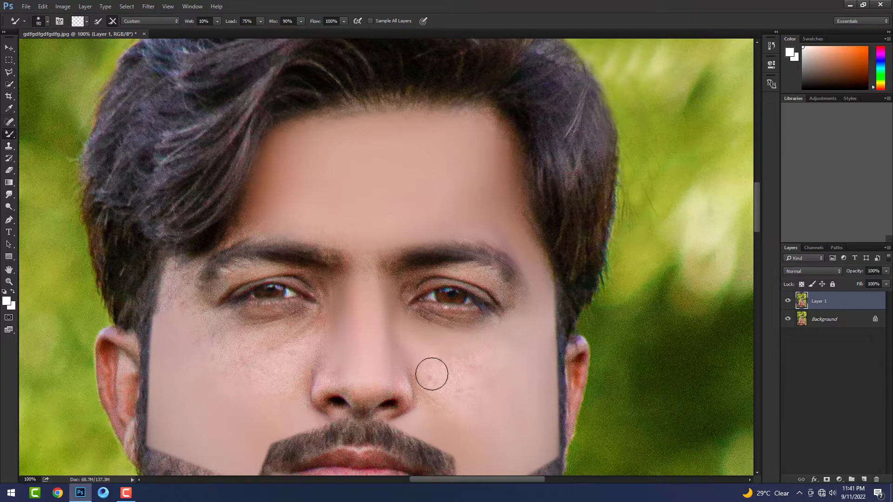
drag(464, 413, 426, 345)
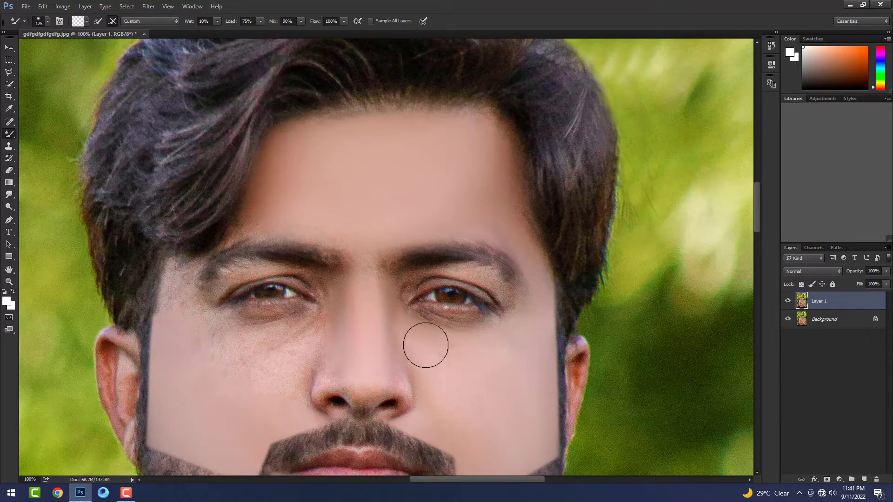
key(bracketright)
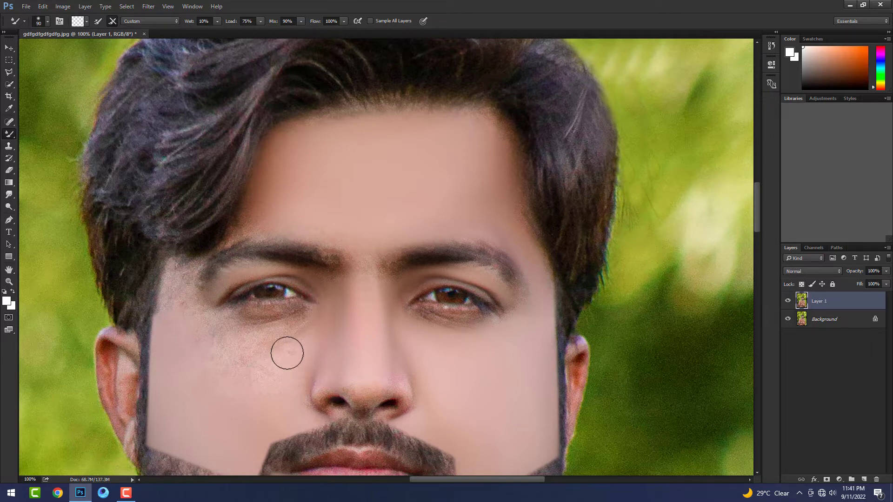
drag(271, 343, 215, 339)
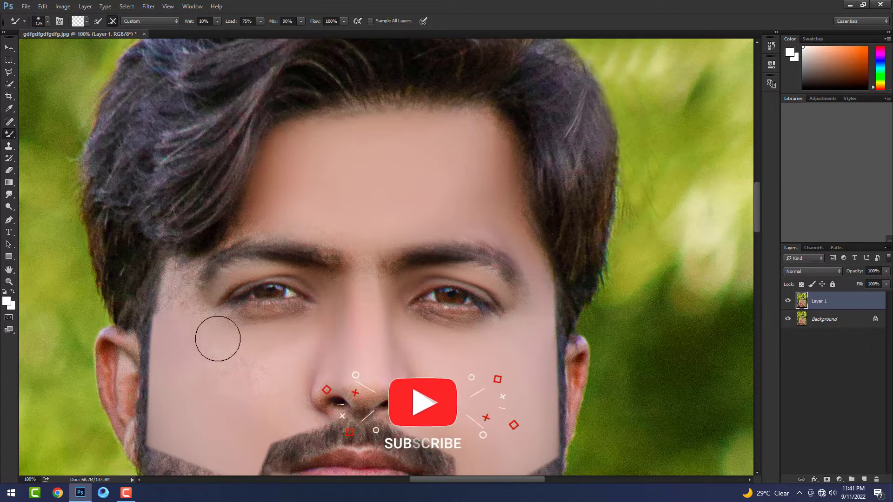
key(])
key(])
key([)
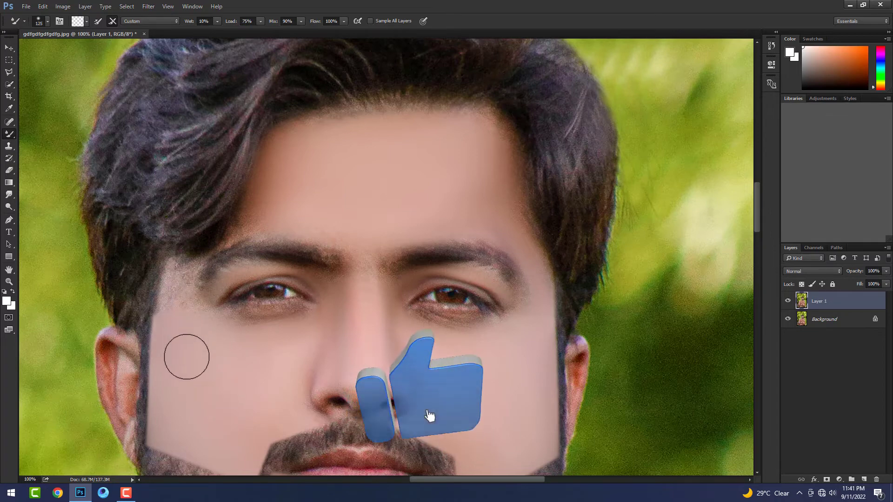
key([)
key([)
key([)
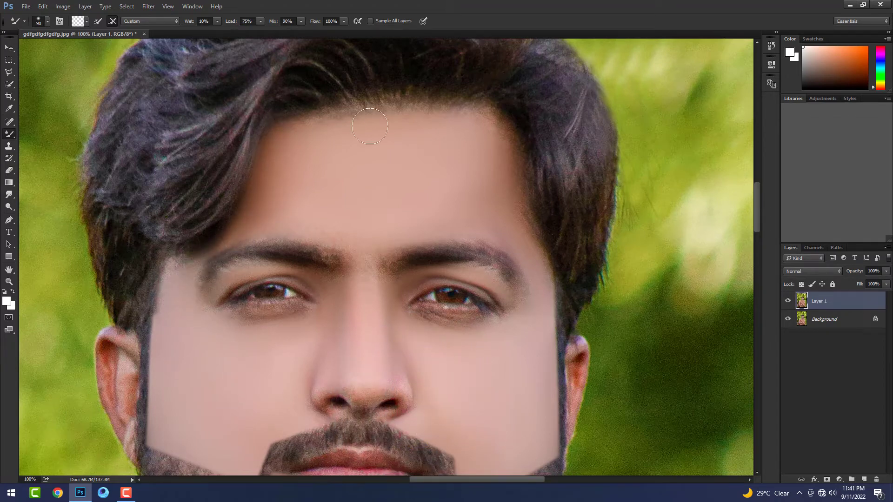
Smooth the skin under the right nostril with Mixer Brush strokes
scroll(511, 128, down, 2)
scroll(399, 140, down, 3)
key(bracketleft)
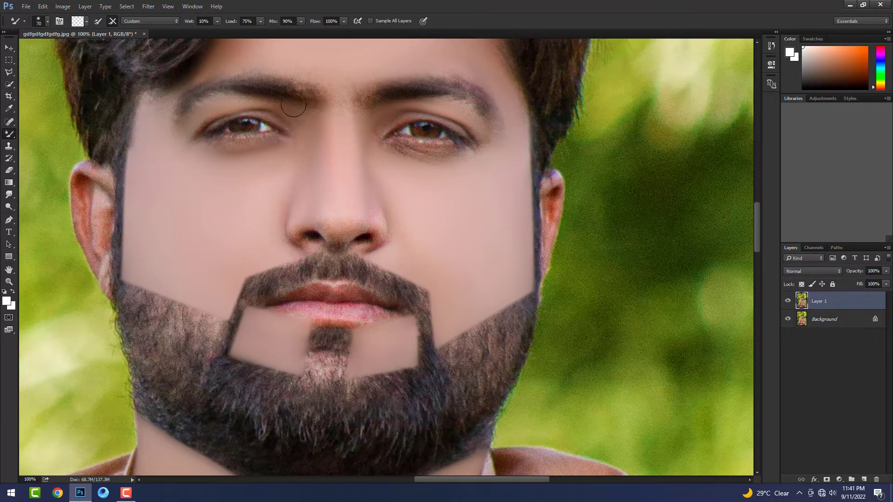
scroll(332, 217, up, 4)
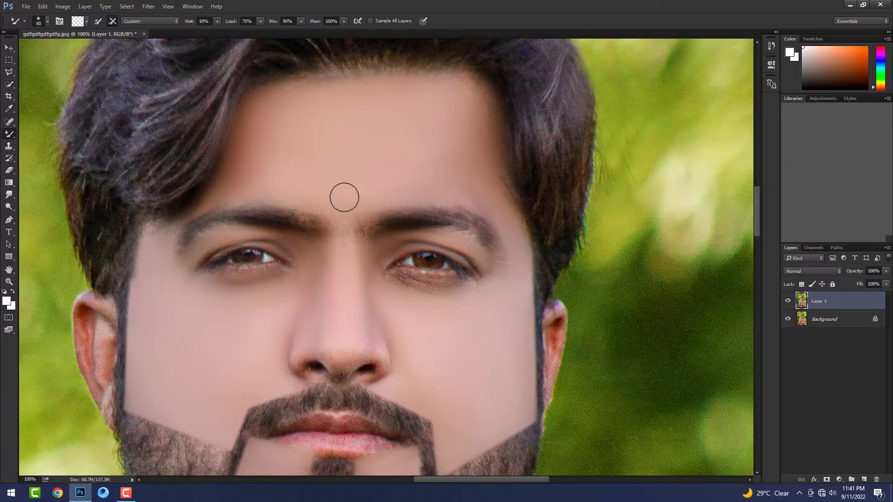
key(bracketright)
key(bracketright)
key(bracketright)
scroll(406, 239, down, 5)
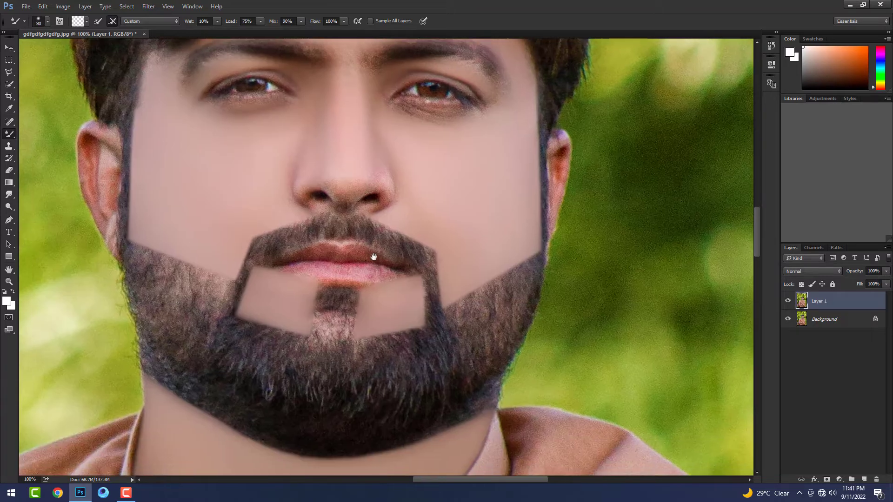
scroll(374, 257, up, 3)
drag(363, 158, 328, 162)
key(bracketleft)
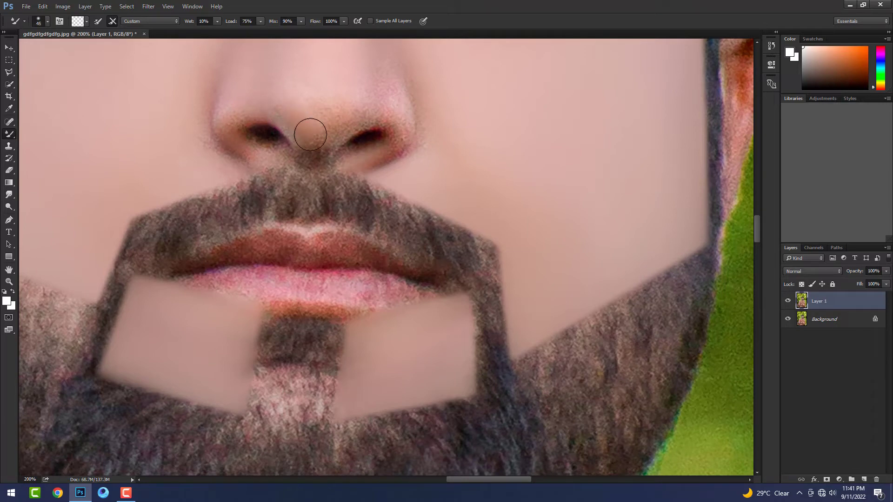
scroll(376, 169, up, 2)
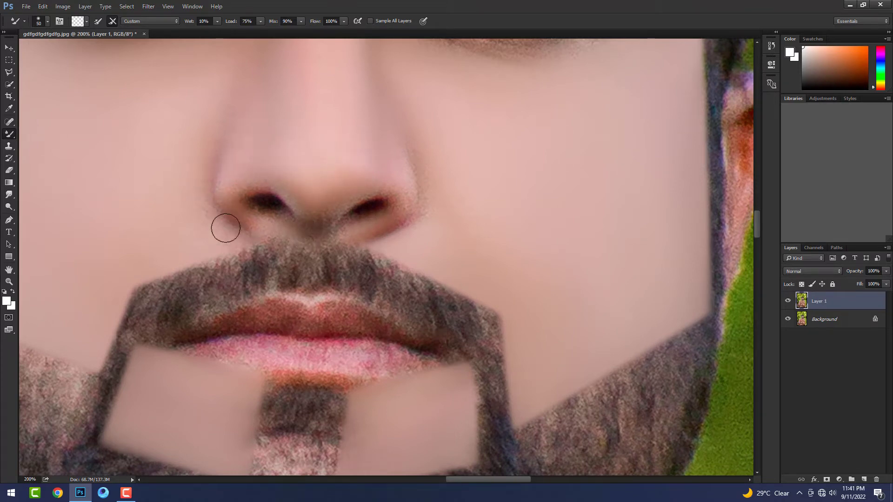
Smooth the skin under both eyes with a smaller Mixer Brush
drag(267, 129, 249, 215)
key(bracketright)
key(bracketright)
key(bracketright)
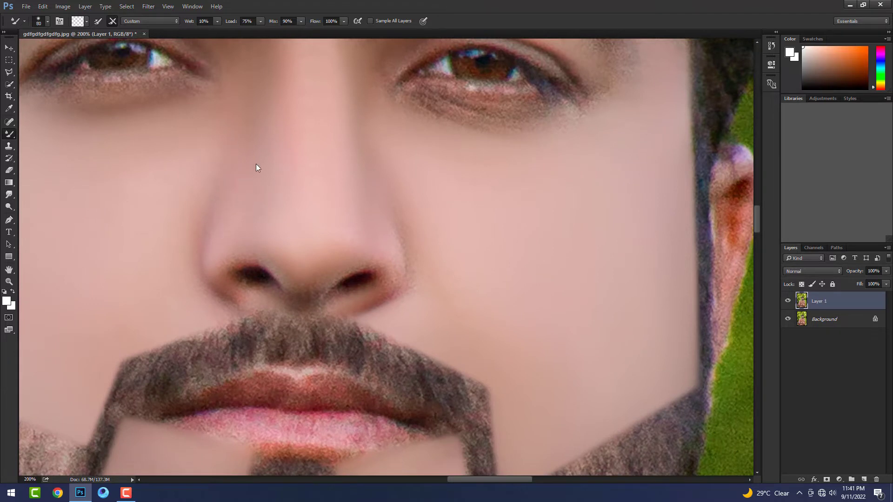
drag(261, 158, 243, 237)
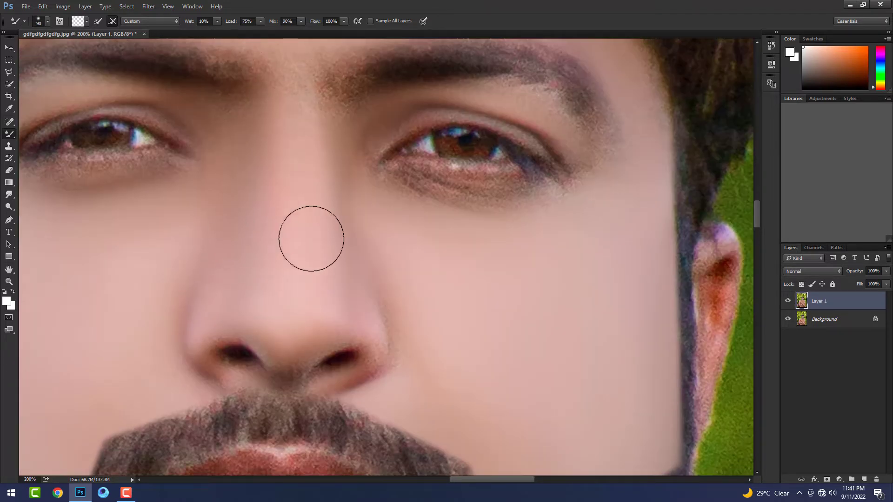
key(bracketleft)
key(bracketleft)
key(bracketleft)
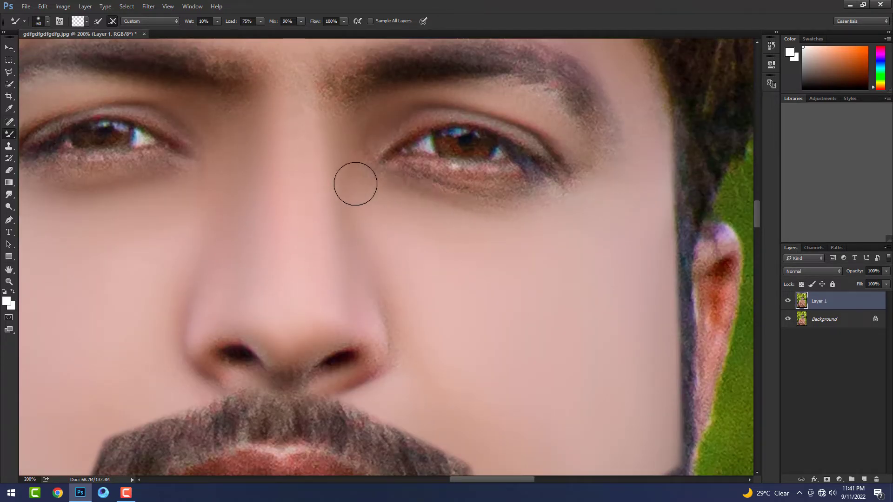
drag(311, 233, 490, 180)
key(bracketright)
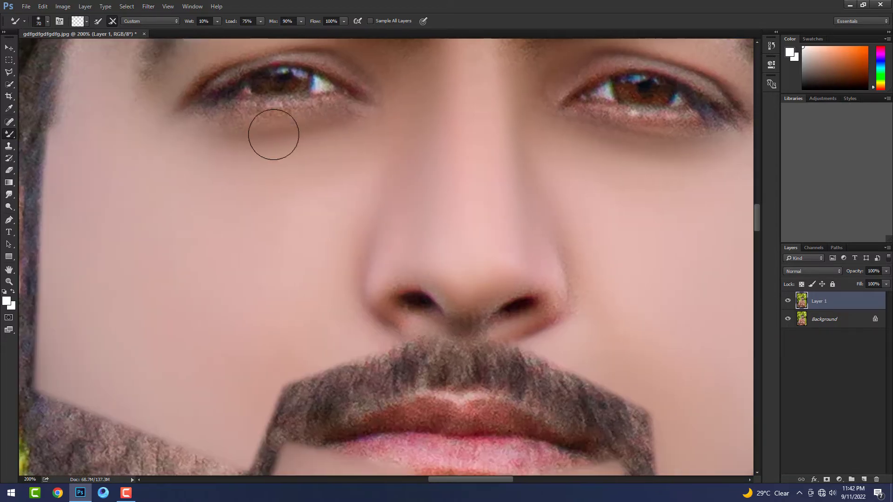
Even out the lower lip's texture toward its right corner with a small brush
drag(420, 366, 304, 124)
key(bracketleft)
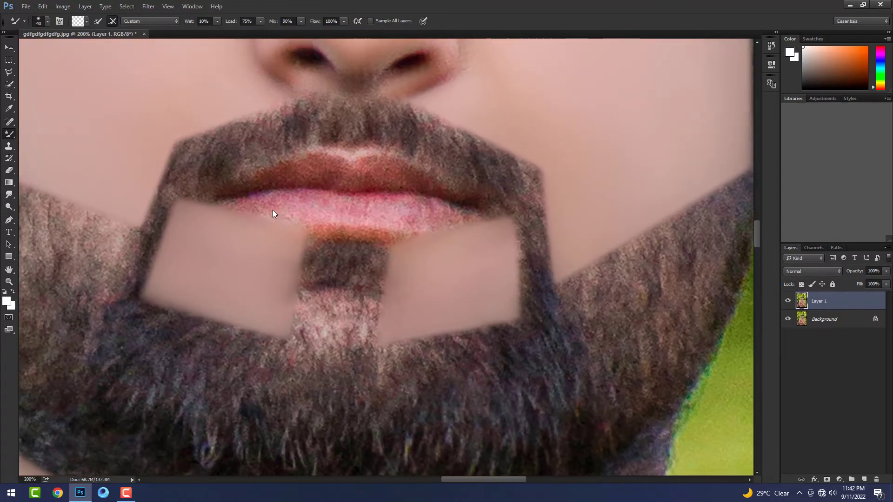
drag(433, 214, 470, 212)
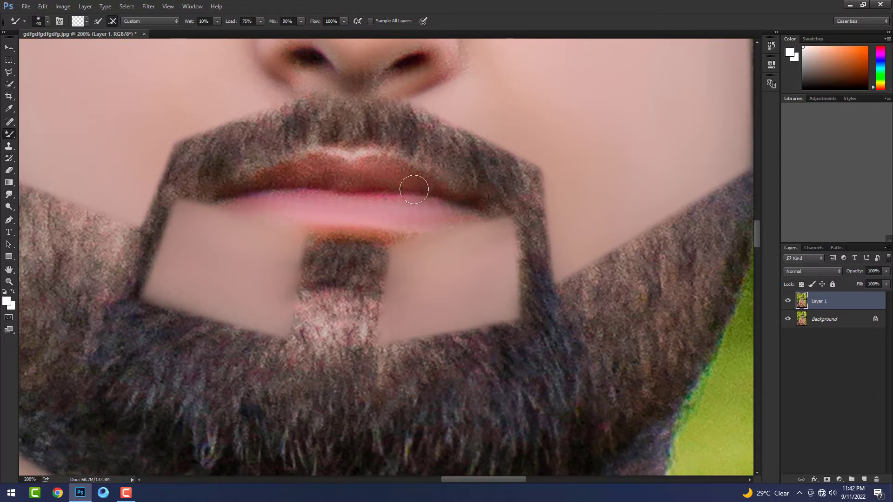
key(ctrl+minus)
scroll(403, 274, down, 5)
Blend the right hand's middle finger and back of the hand, then move to the left hand
key(ctrl+minus)
key(ctrl+minus)
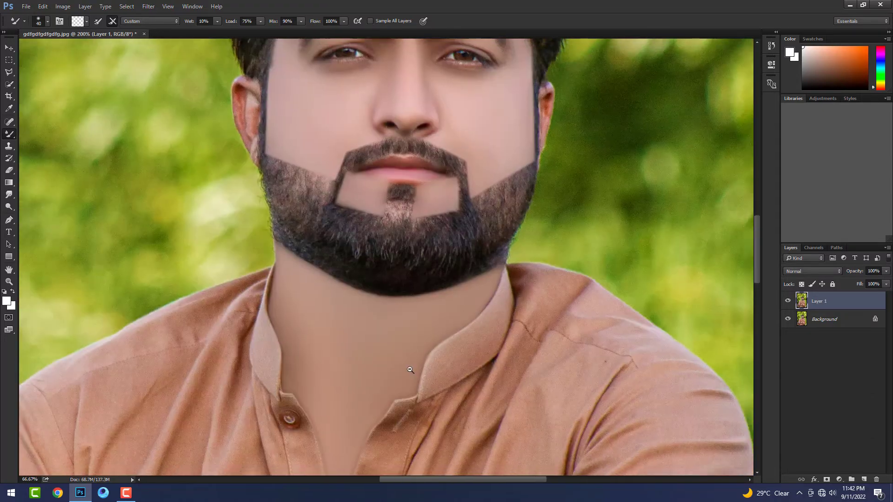
drag(343, 296, 428, 282)
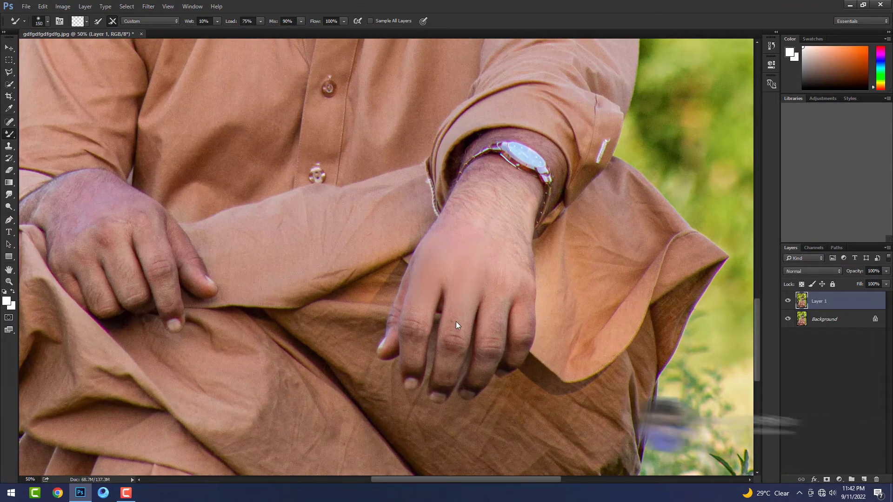
key(bracketleft)
drag(455, 321, 445, 377)
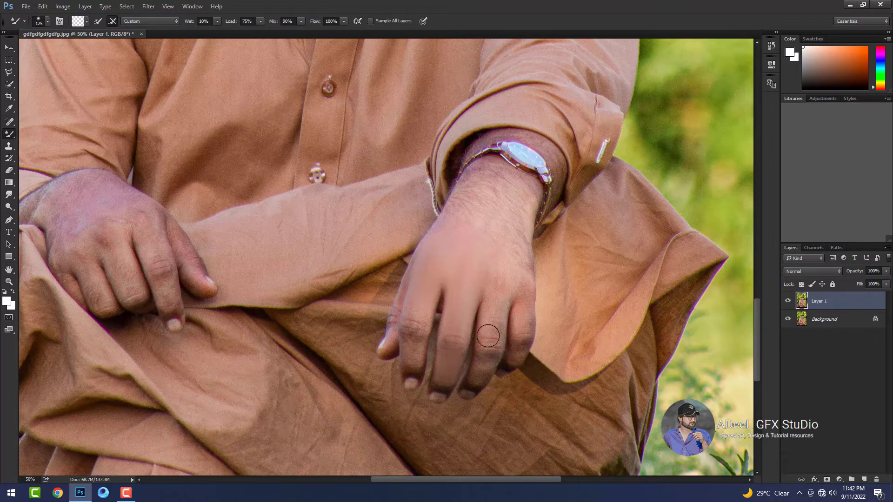
drag(497, 283, 519, 274)
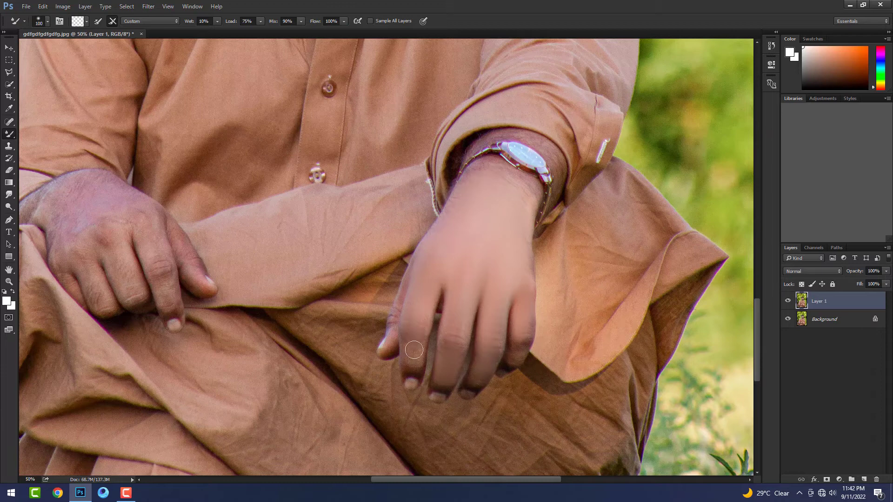
key(bracketleft)
scroll(438, 264, left, 5)
scroll(263, 287, up, 1)
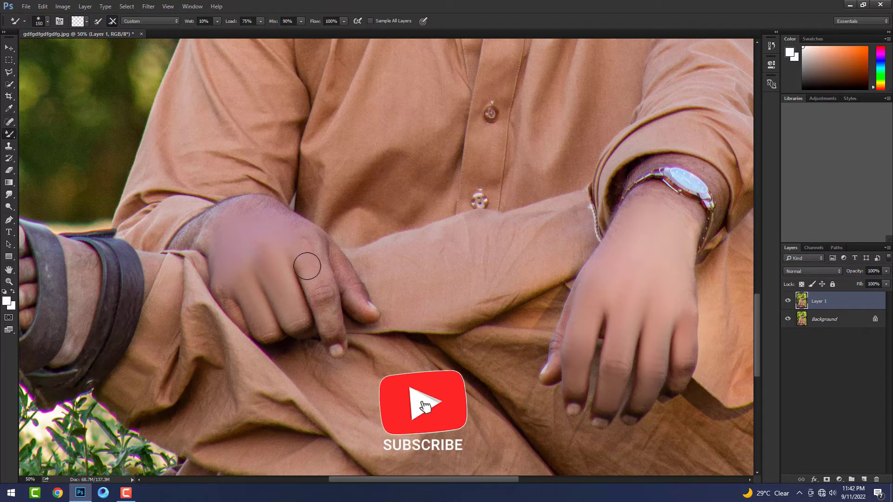
key(bracketleft)
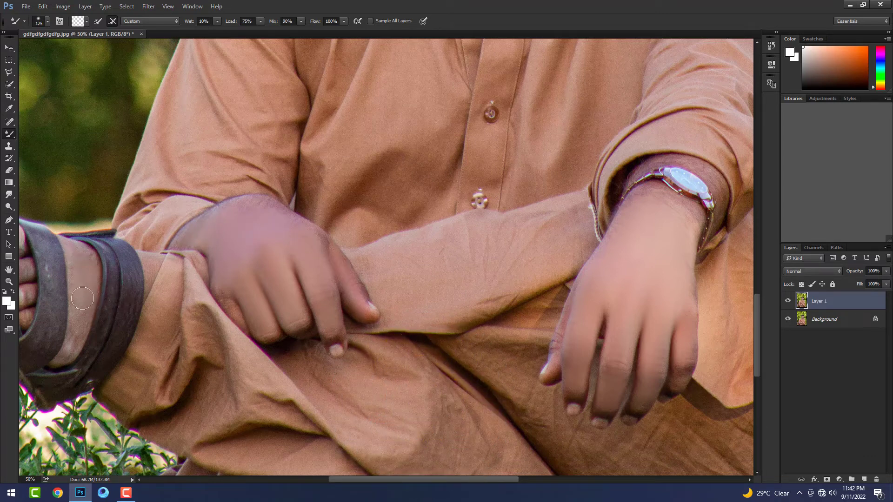
key(ctrl+minus)
key(ctrl+minus)
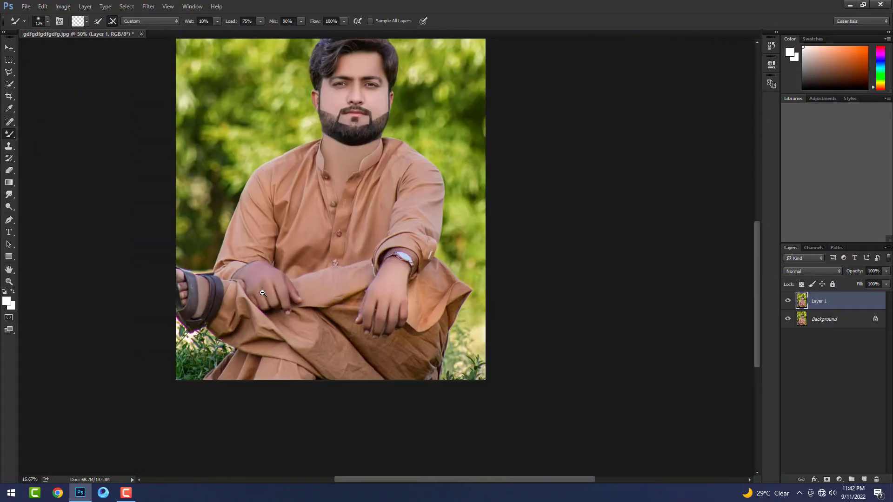
Duplicate Layer 1 and flatten all layers into a single Background
key(ctrl+j)
key(ctrl+j)
key(ctrl+j)
scroll(417, 244, up, 2)
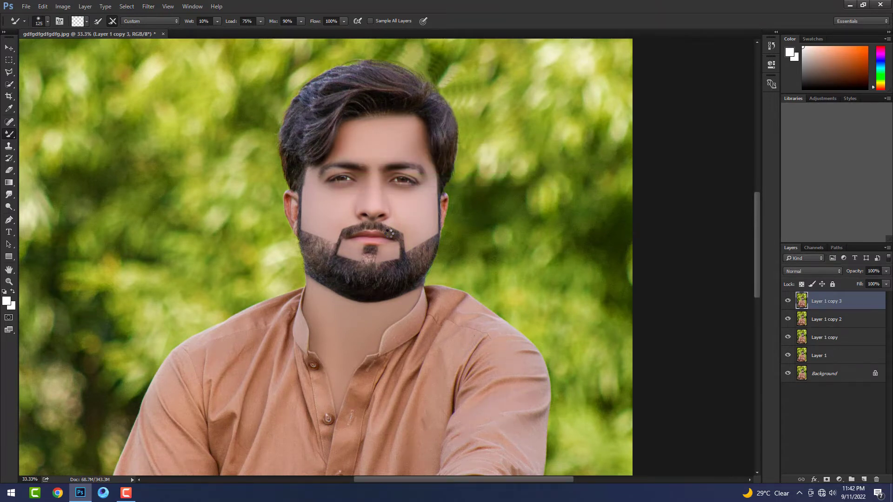
click(373, 234)
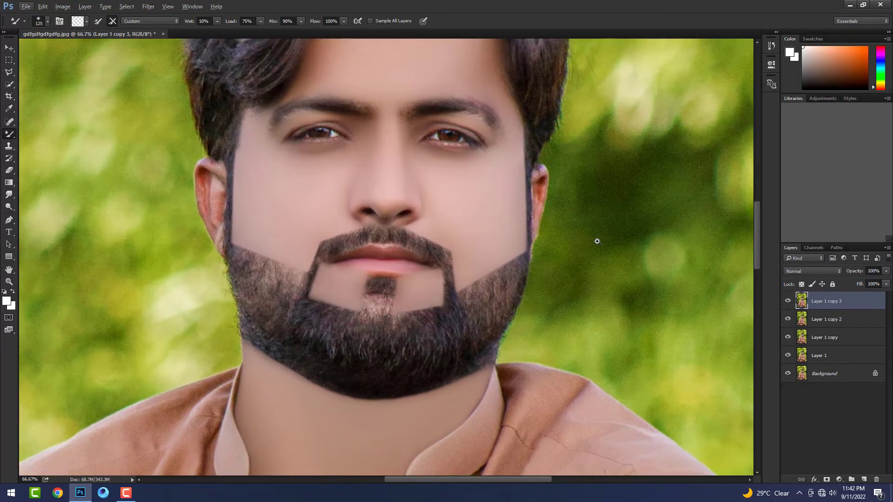
key(ctrl+plus)
right_click(833, 301)
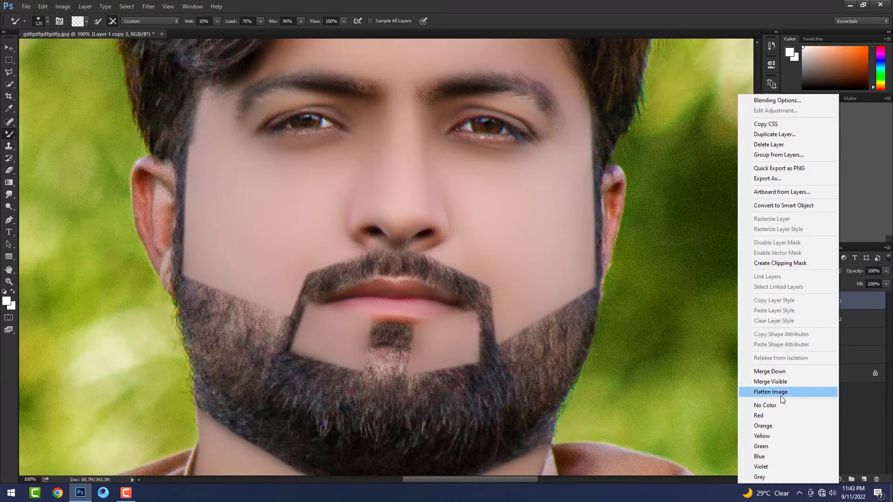
click(772, 393)
Copy the flattened image to a new Layer 1 and add a Selective Color adjustment layer
ctrl+alt+click(317, 205)
ctrl+alt+click(316, 205)
key(ctrl+j)
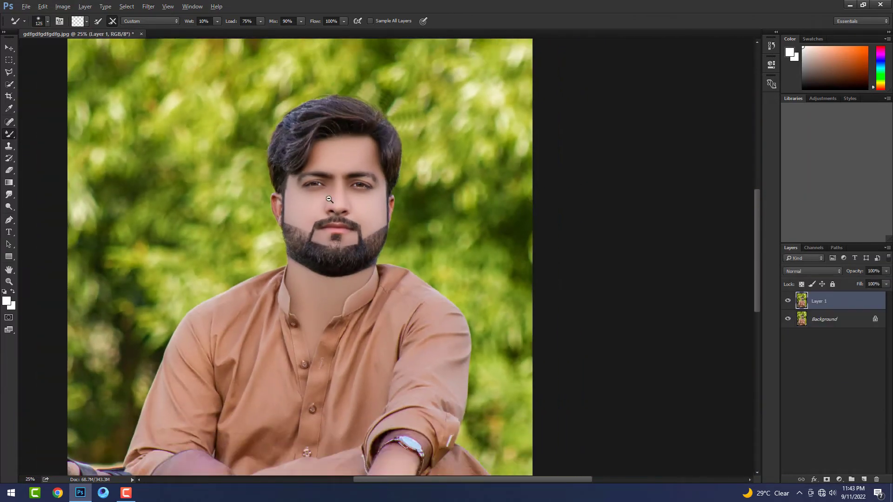
ctrl+alt+click(321, 207)
key(ctrl+z)
scroll(356, 163, up, 1)
key(ctrl+j)
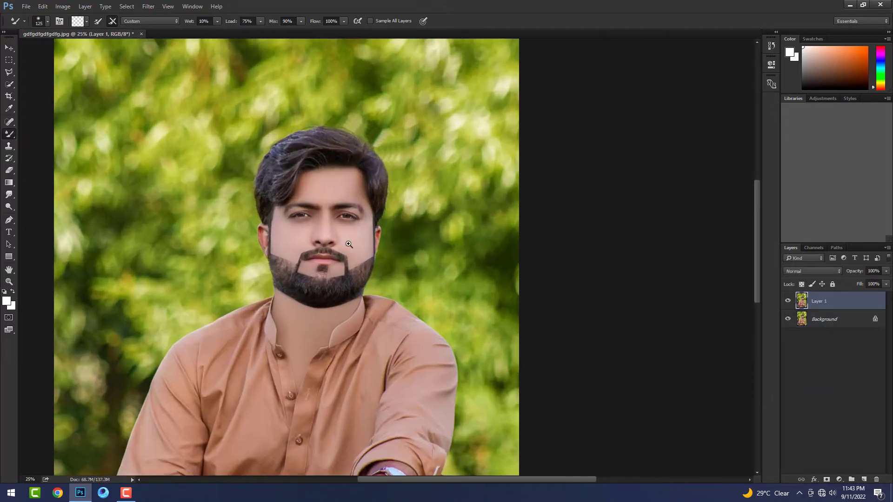
scroll(356, 163, up, 1)
click(839, 479)
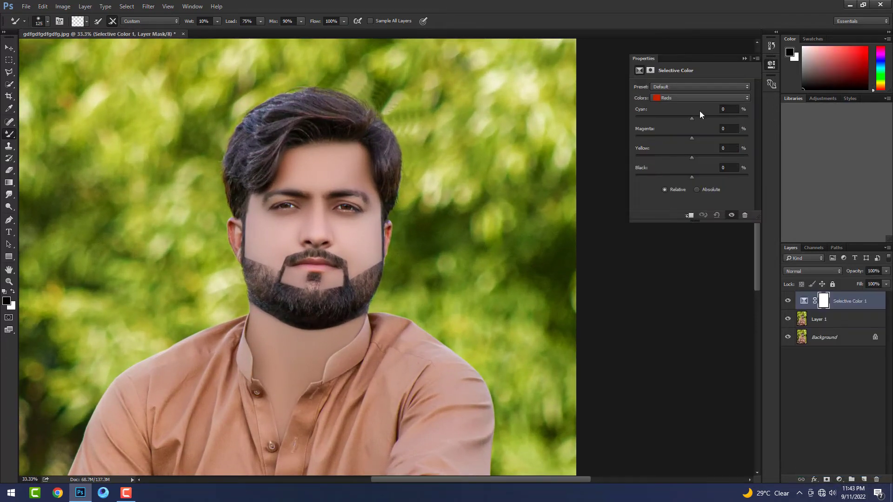
In Selective Color, target Yellows, add full Cyan and adjust Magenta
click(700, 97)
key(ctrl+minus)
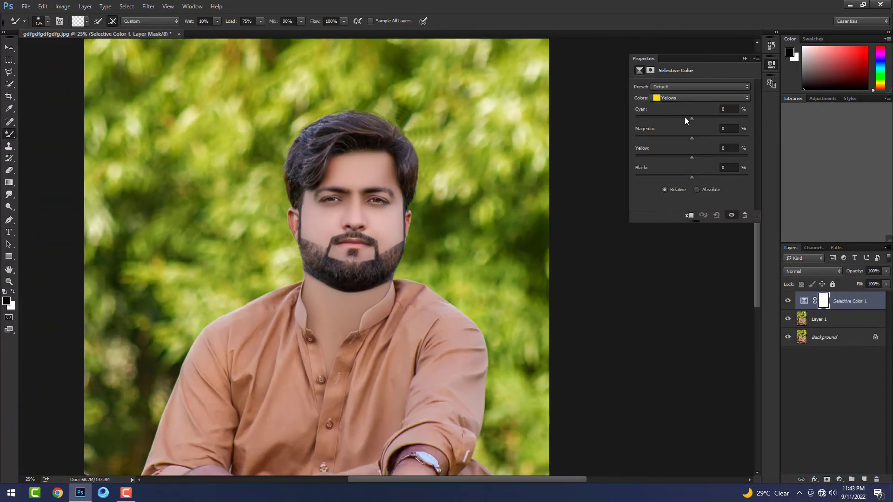
drag(691, 119, 798, 130)
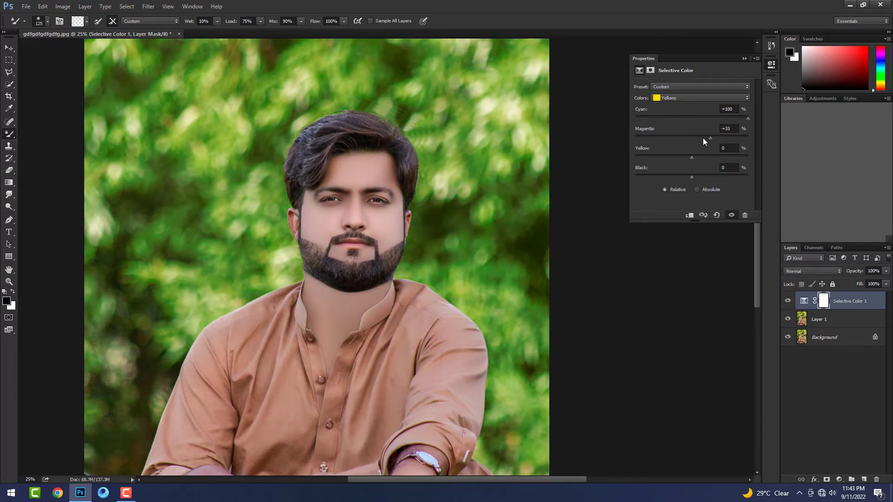
mouse_move(692, 138)
mouse_down()
mouse_move(669, 138)
mouse_move(735, 144)
mouse_up()
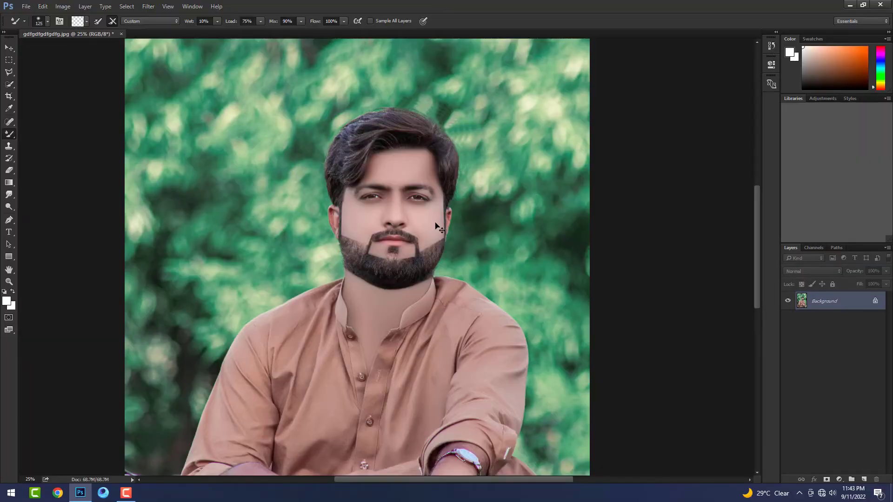
Apply a Levels adjustment with black input 15 and white input 234
key(ctrl+l)
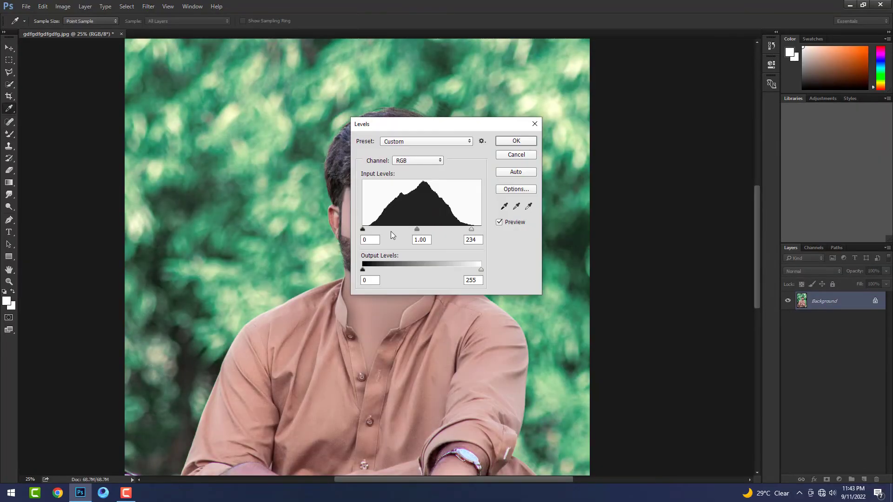
drag(369, 232, 372, 234)
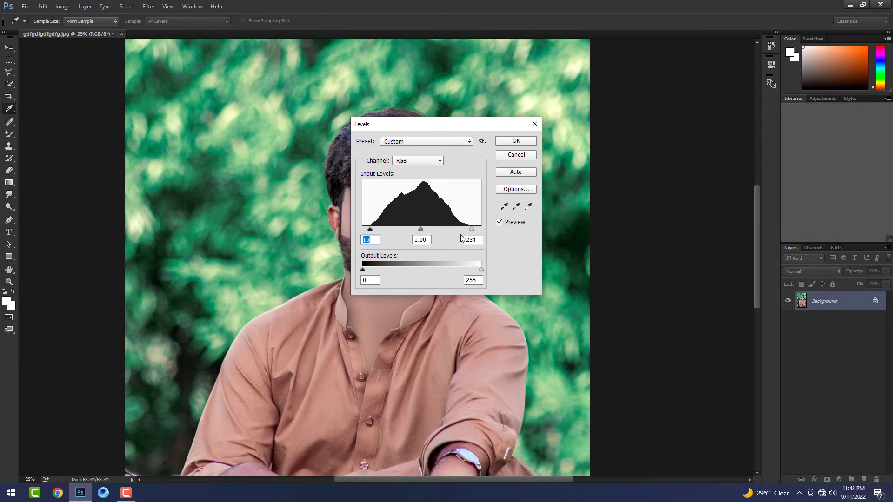
key(Return)
key(ctrl+minus)
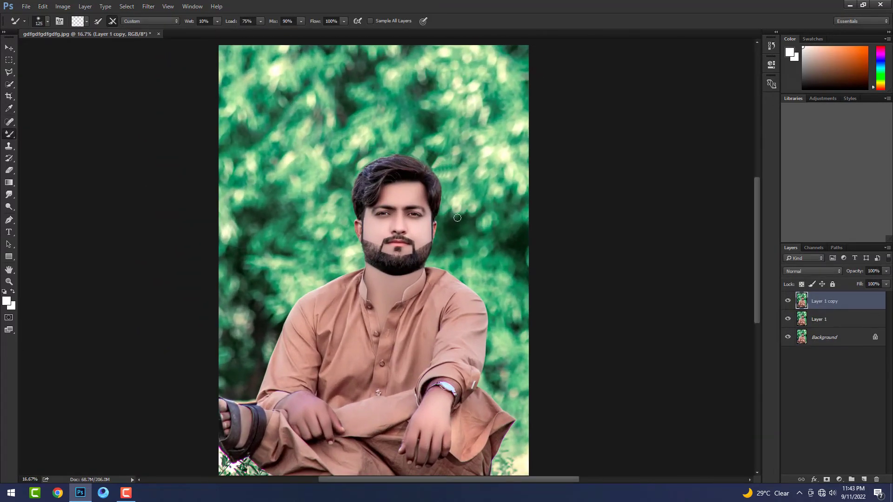
Duplicate the layer and apply a warm red Color Balance to it
key(ctrl+plus)
key(ctrl+plus)
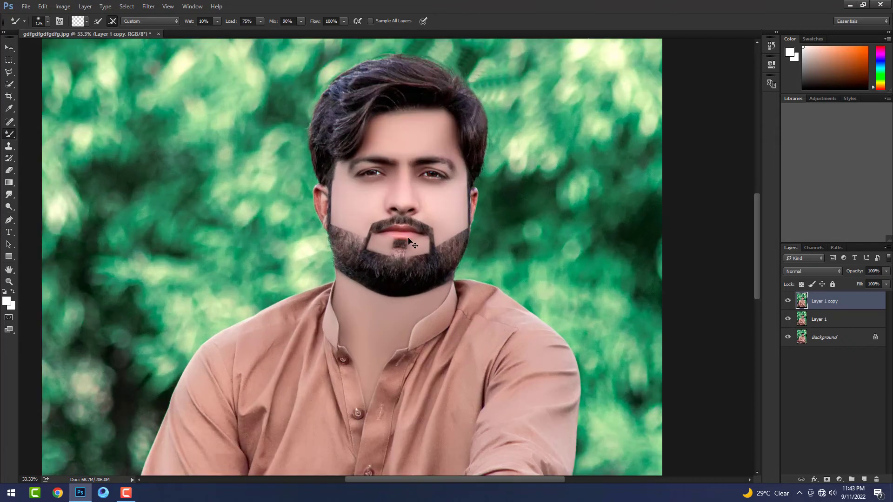
key(ctrl+j)
key(ctrl+j)
Hide the red tint with an inverted mask, reveal it on the lips, and tone it down
key(ctrl+plus)
key(ctrl+b)
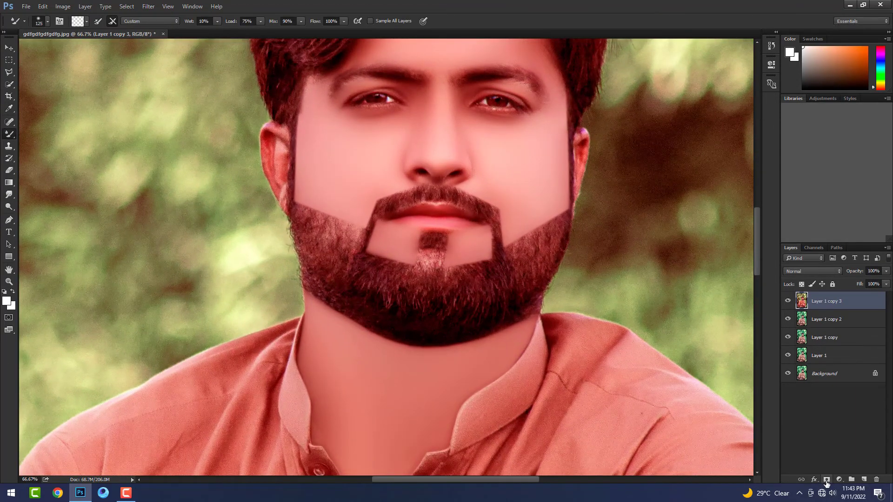
alt+click(827, 479)
key(ctrl+plus)
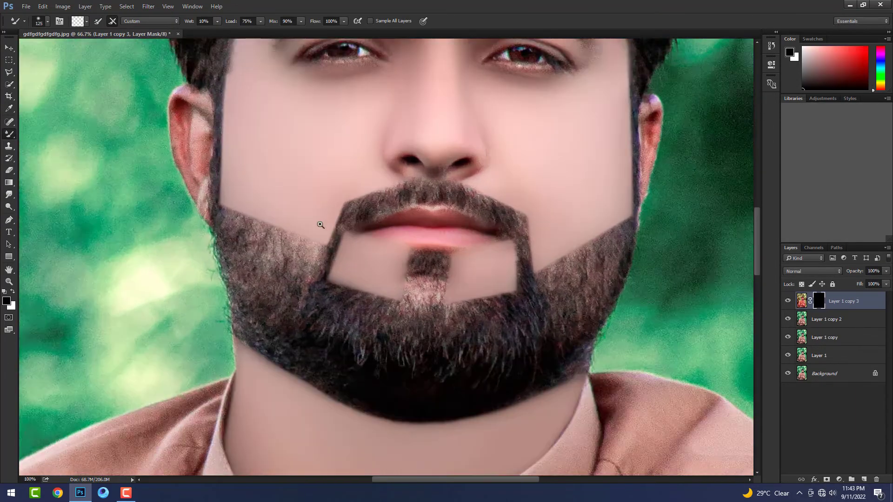
key(ctrl+plus)
key(e)
mouse_move(428, 257)
mouse_down()
mouse_move(349, 256)
mouse_move(502, 259)
mouse_move(311, 262)
mouse_up()
key(bracketright)
key(ctrl+minus)
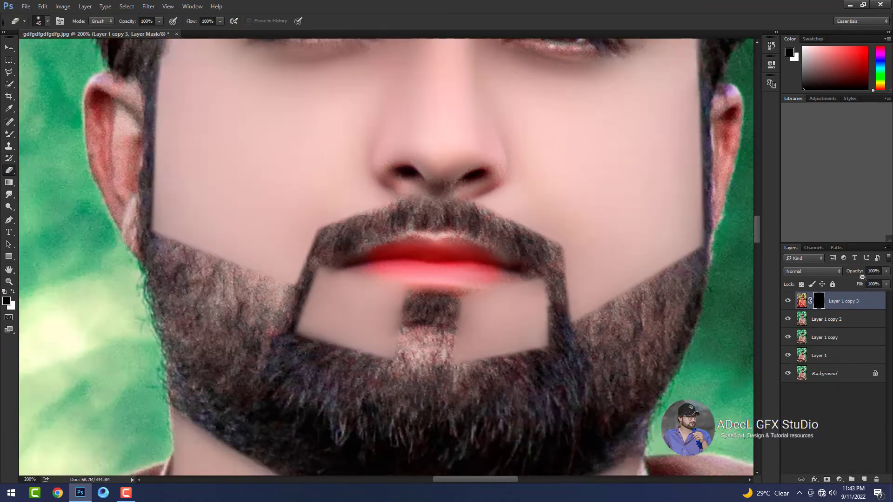
drag(854, 271, 382, 291)
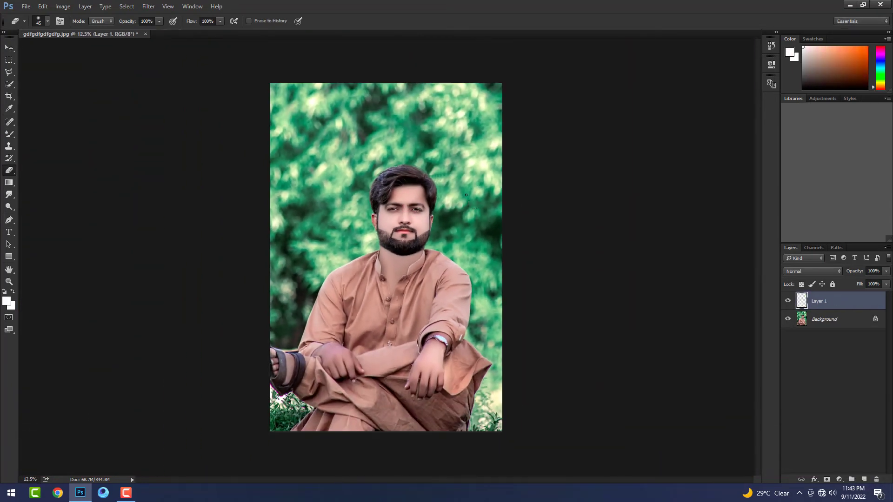
Darken the photo's corners with a -42 Effects vignette in the Camera Raw Filter
click(420, 152)
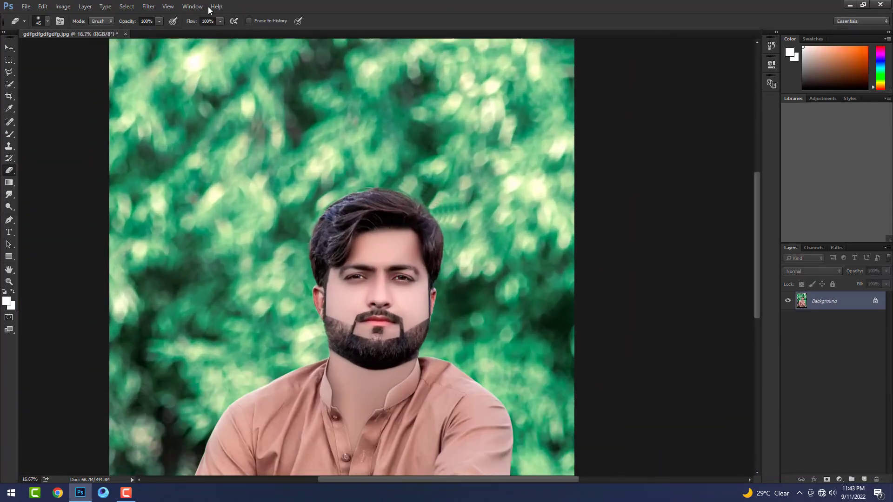
click(149, 6)
click(190, 60)
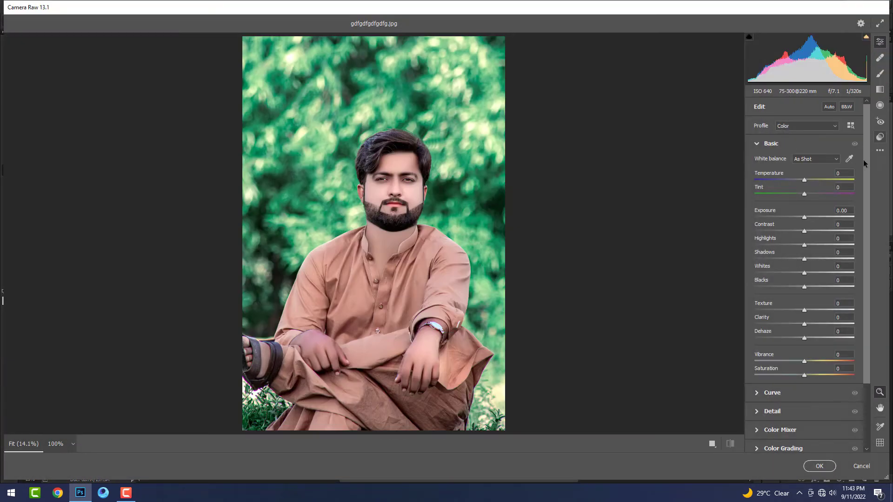
drag(865, 160, 872, 291)
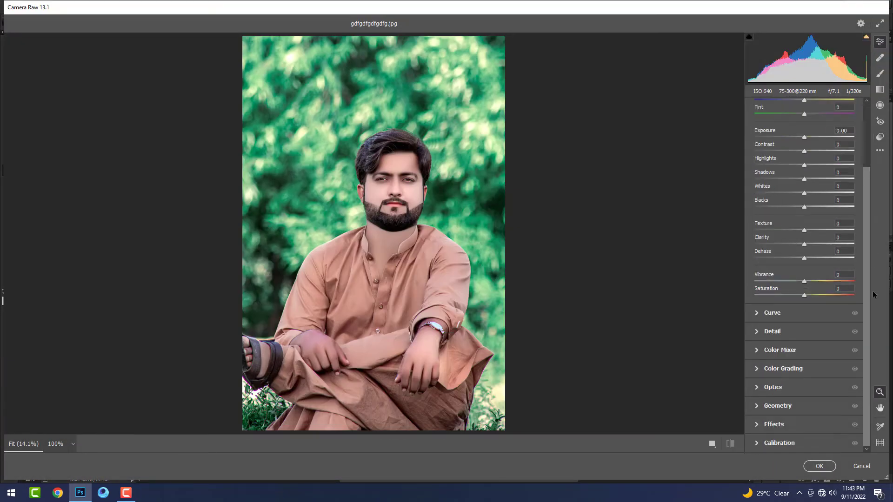
click(785, 422)
mouse_move(804, 314)
mouse_down()
mouse_move(782, 317)
mouse_move(791, 316)
mouse_up()
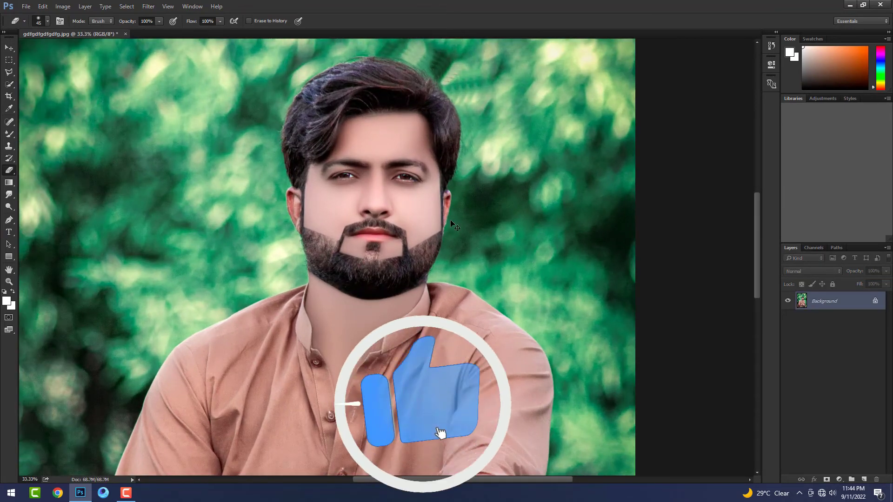
Check the Portraiture-smoothed copy at 68% opacity and merge it down into Layer 1
key(ctrl+l)
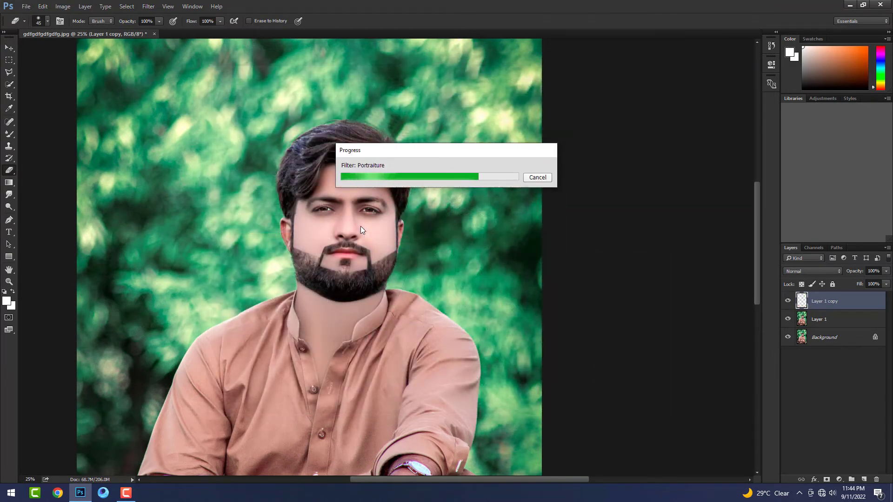
key(ctrl+plus)
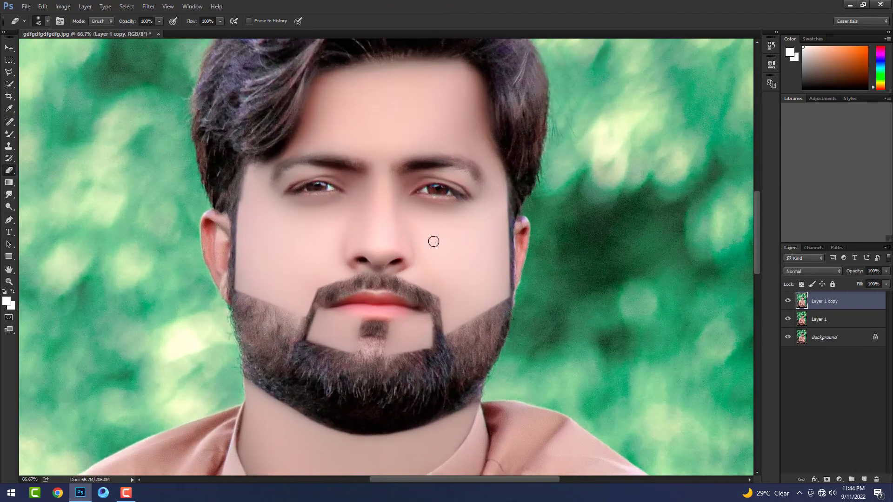
key(ctrl+minus)
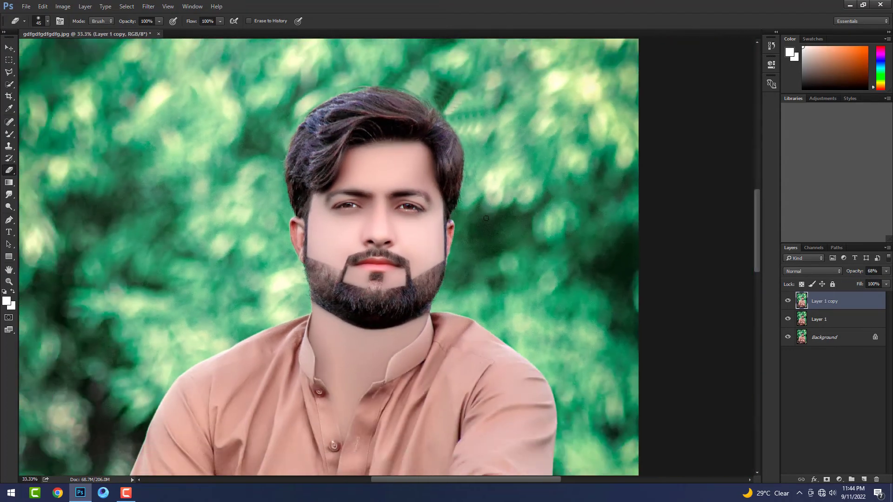
key(ctrl+e)
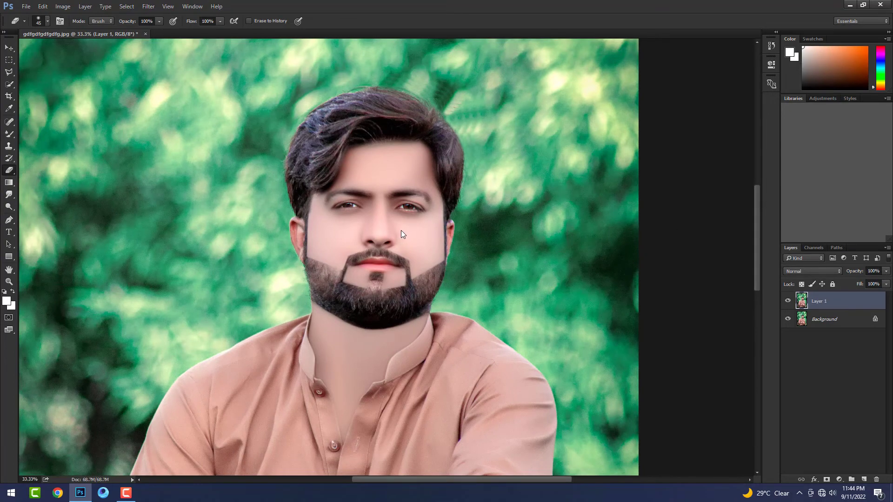
In Camera Raw Basic, set Highlights -37, Shadows -100 and Blacks -19 on Layer 1
key(shift+ctrl+a)
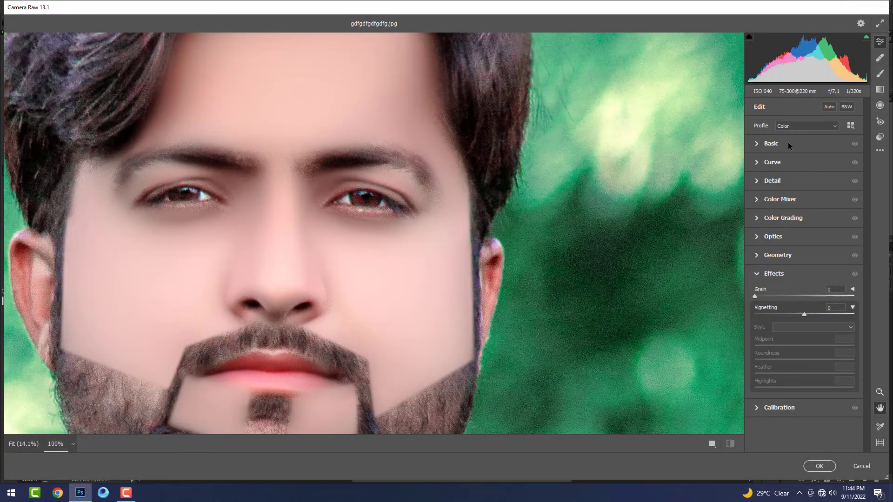
click(771, 143)
click(312, 237)
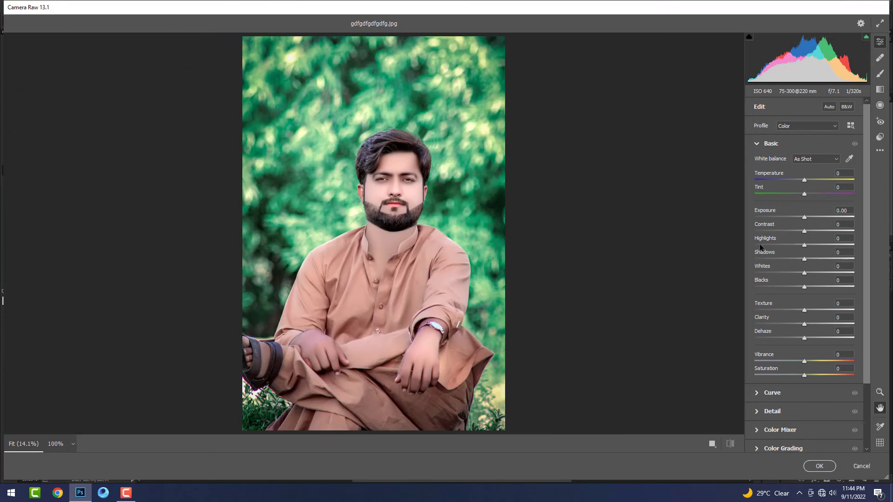
drag(760, 245, 804, 245)
drag(804, 259, 738, 264)
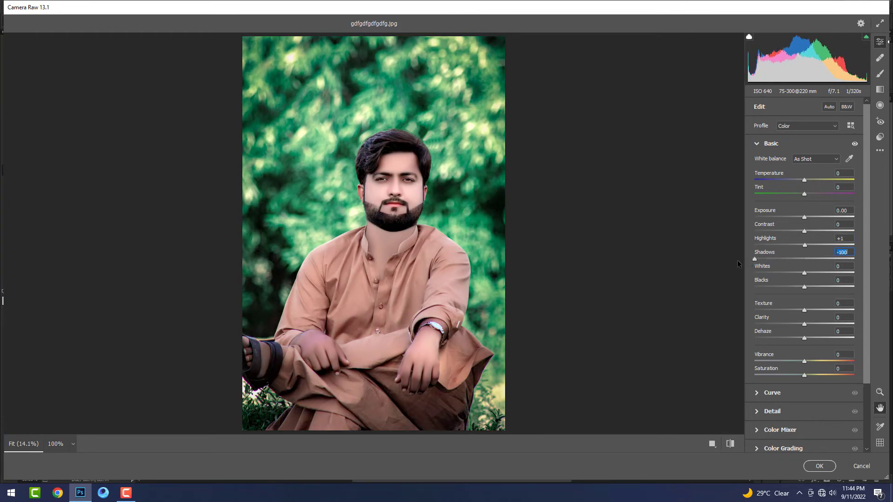
click(794, 287)
click(785, 245)
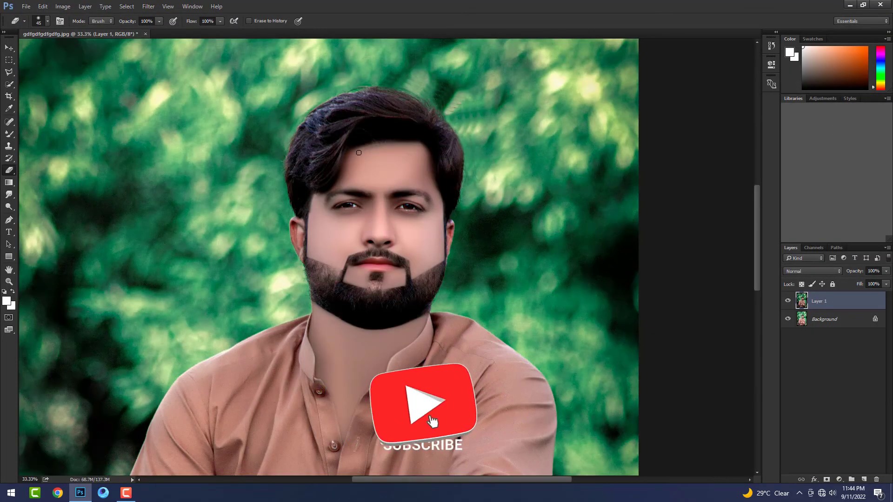
Add an inverted layer mask to Layer 1 and paint the darker grade back onto the hair
click(826, 480)
key(ctrl+i)
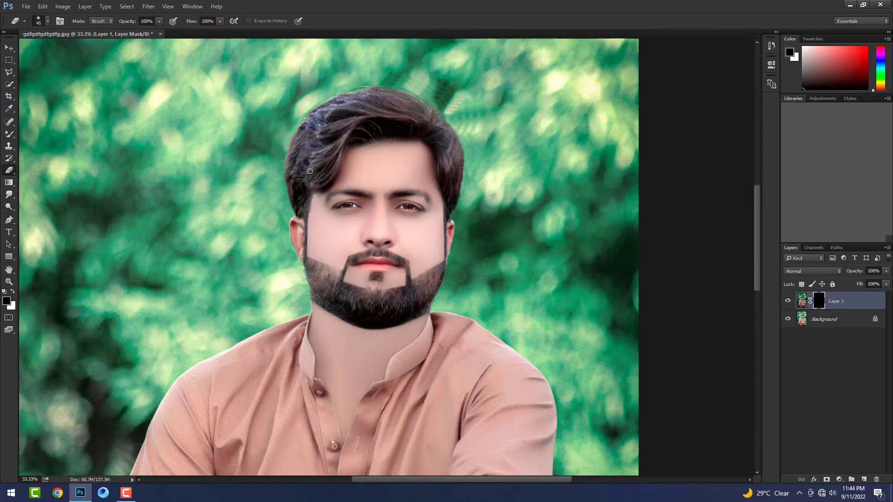
key(ctrl+plus)
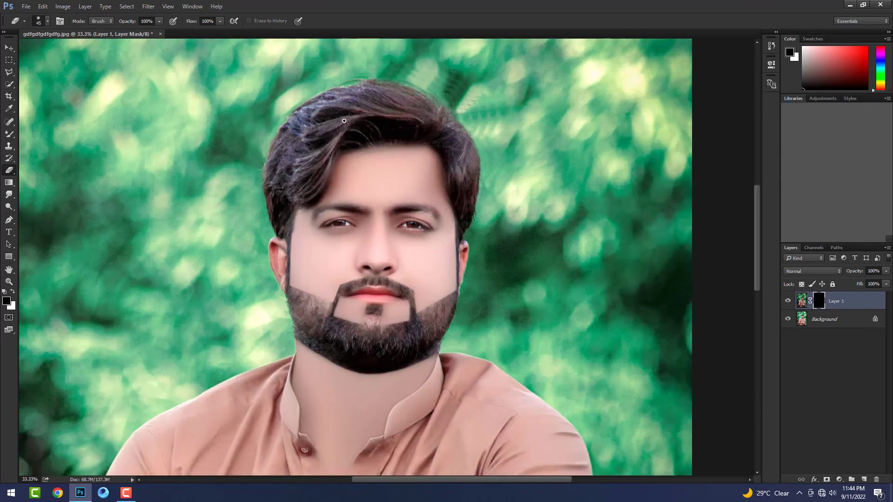
key(bracketright)
key(bracketright)
key(bracketright)
mouse_move(326, 140)
mouse_down()
mouse_move(296, 207)
mouse_move(269, 205)
mouse_move(306, 121)
mouse_move(385, 104)
mouse_move(448, 129)
mouse_move(484, 214)
mouse_move(483, 191)
mouse_up()
key(bracketright)
key(bracketright)
key(bracketright)
key(bracketleft)
key(bracketleft)
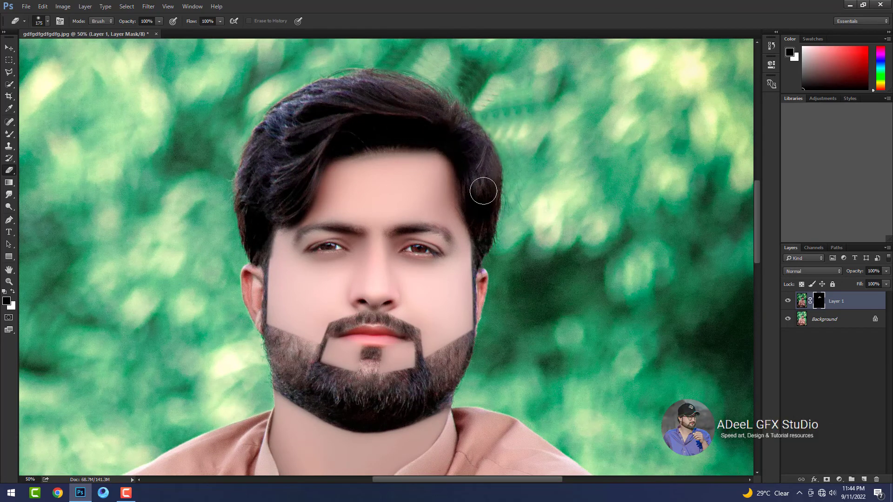
Paint the darker grade onto the beard along the jawline and the mustache
scroll(322, 180, down, 4)
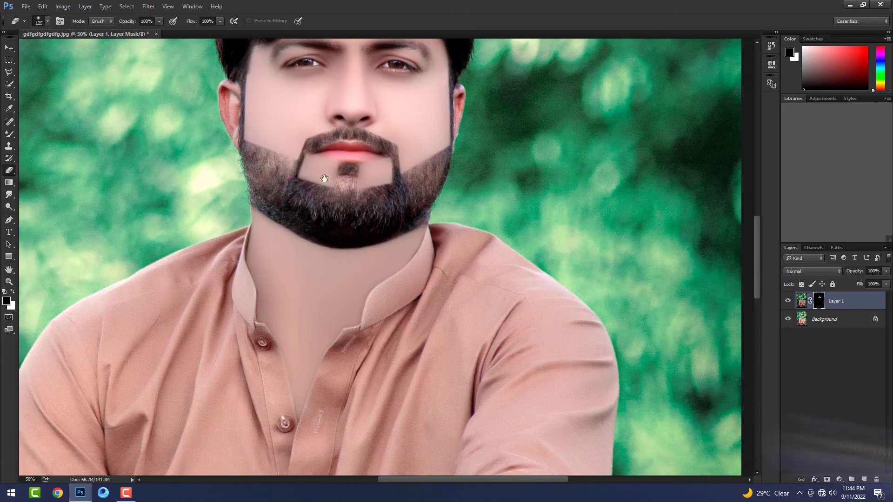
key(bracketright)
key(bracketright)
key(bracketright)
mouse_move(260, 163)
mouse_down()
mouse_move(321, 219)
mouse_move(395, 206)
mouse_move(446, 163)
mouse_up()
key(bracketleft)
key(bracketleft)
key(bracketleft)
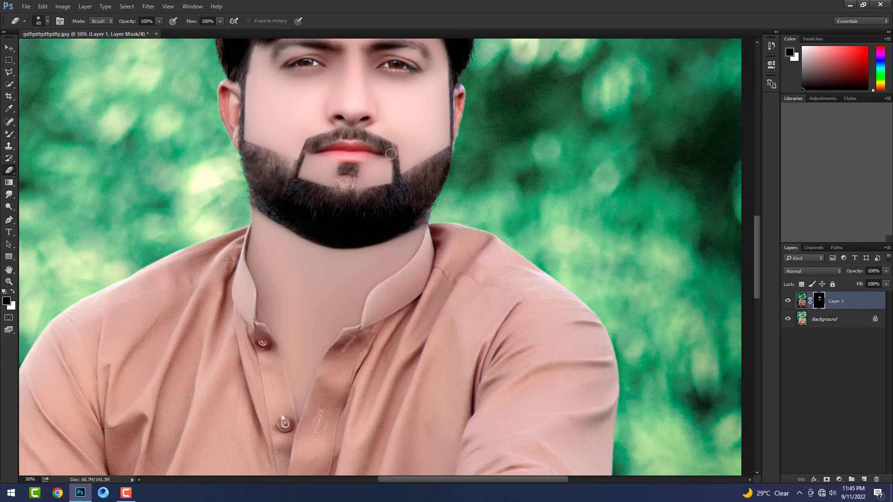
drag(391, 154, 330, 138)
scroll(387, 236, up, 3)
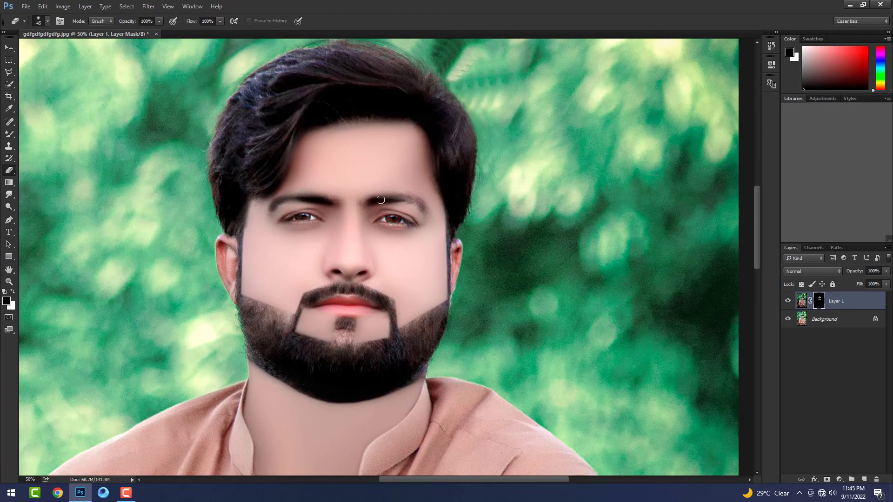
scroll(323, 259, down, 3)
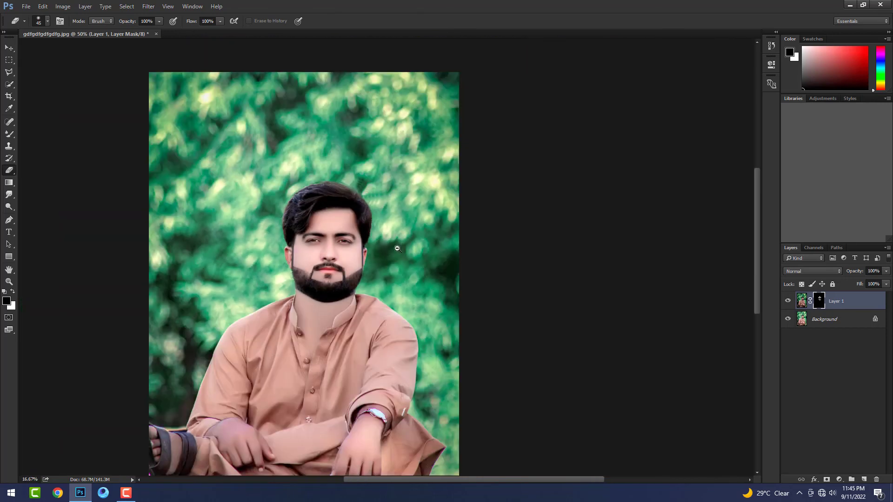
Lower Layer 1's opacity, then select the entire image and open its context menu
key(Return)
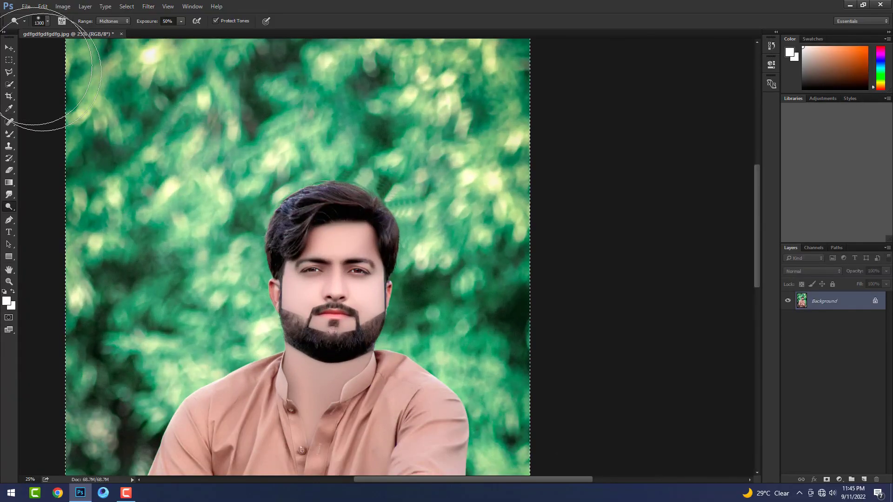
click(9, 59)
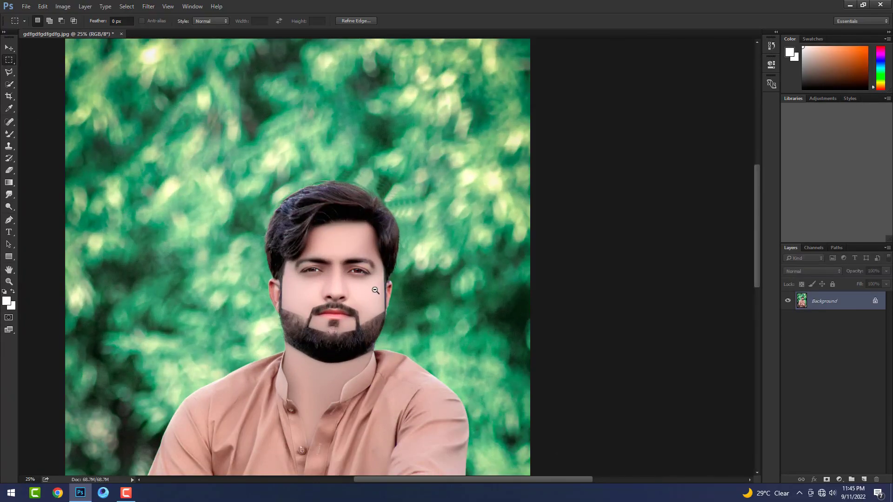
key(ctrl+a)
right_click(276, 206)
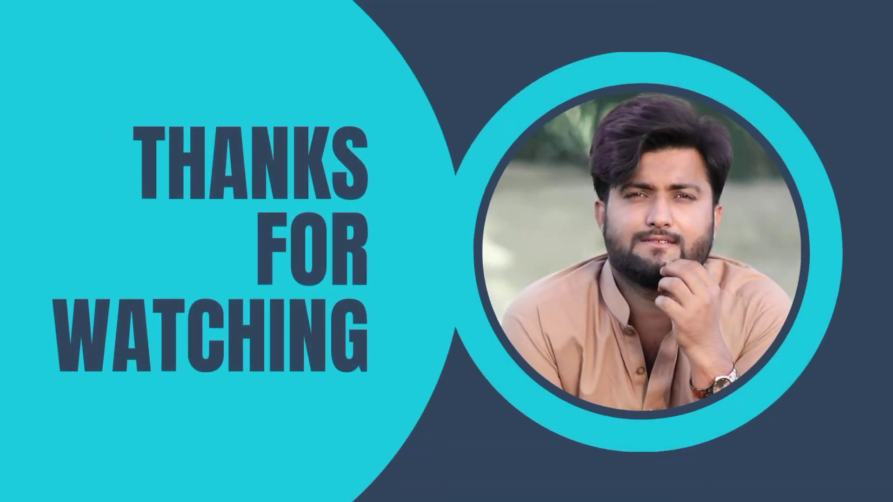